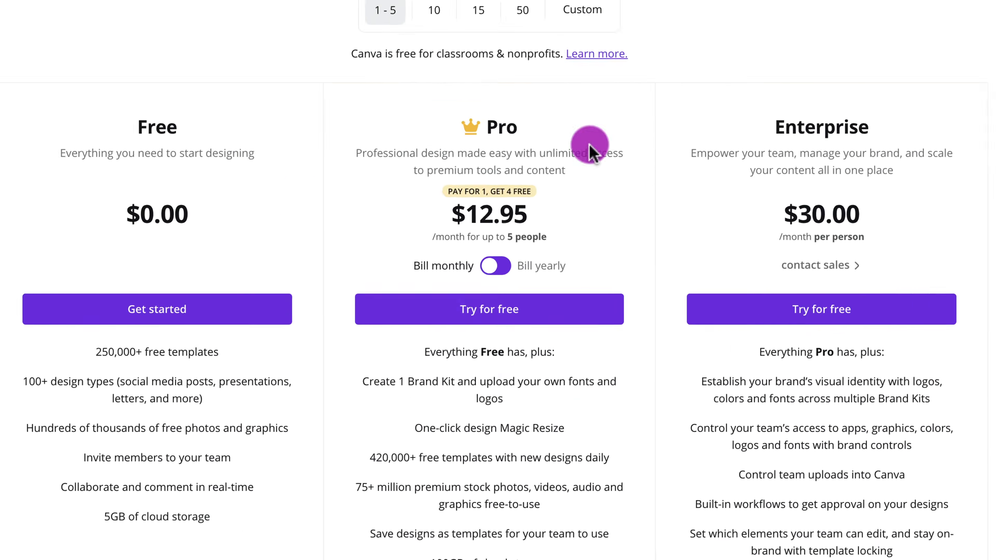
Switch the Canva Pro plan to yearly billing to view its annual price.
left_click(507, 262)
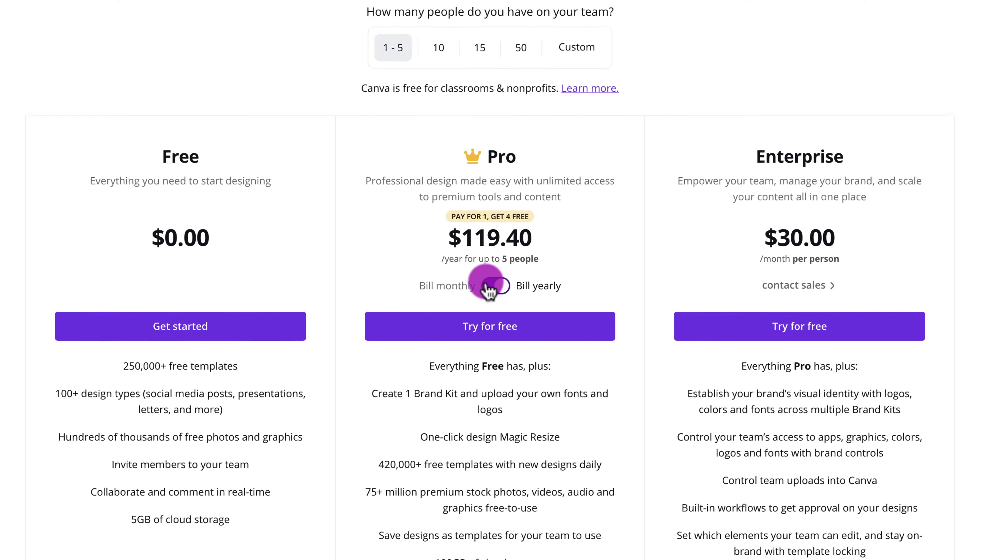
left_click(520, 20)
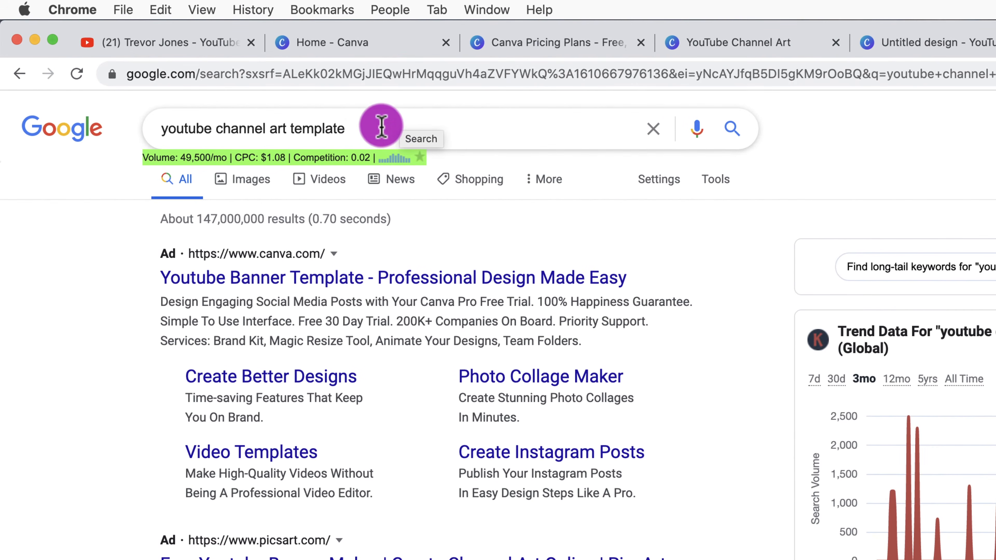
Search Google Images for "youtube channel art template" and open the first Pinterest result.
left_click_drag(223, 73, 73, 80)
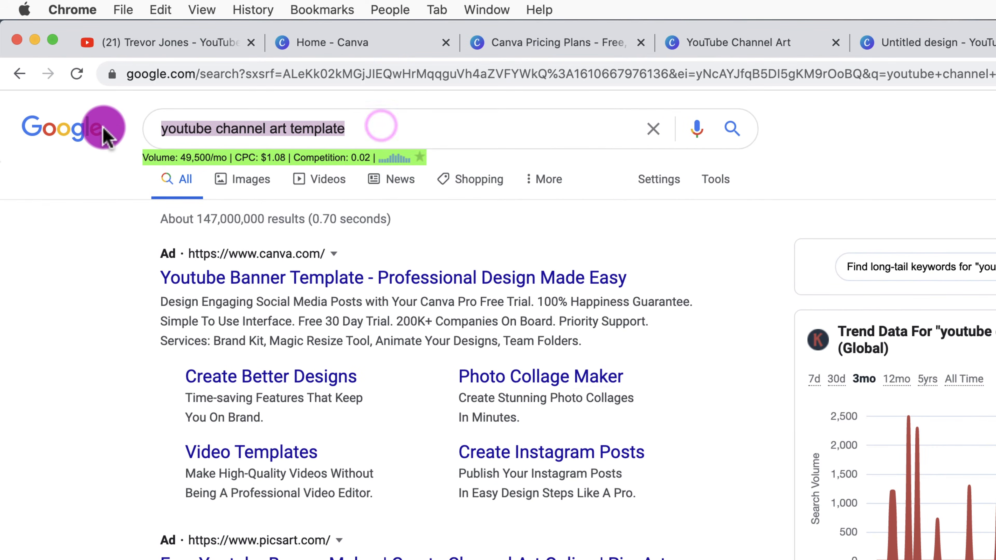
left_click(741, 136)
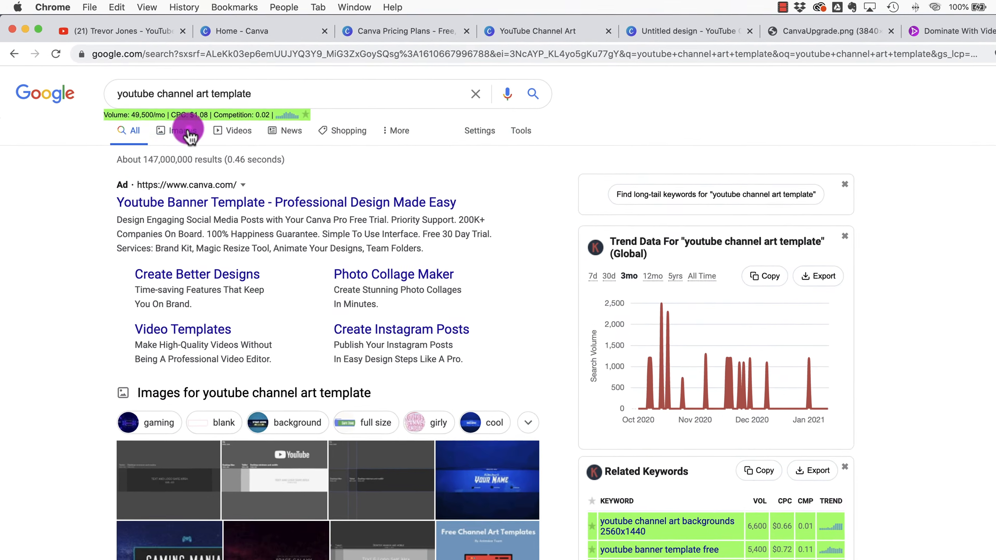
left_click(188, 135)
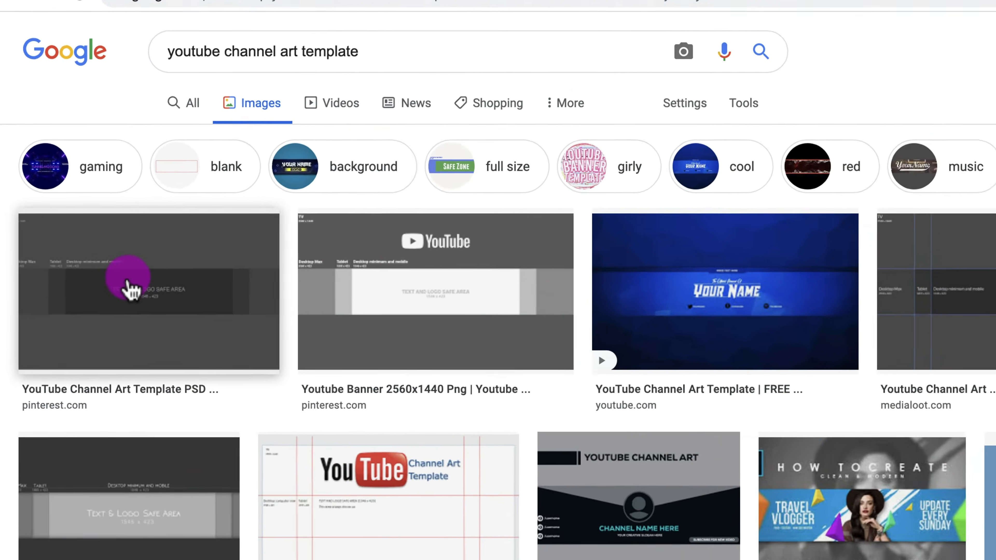
left_click(94, 263)
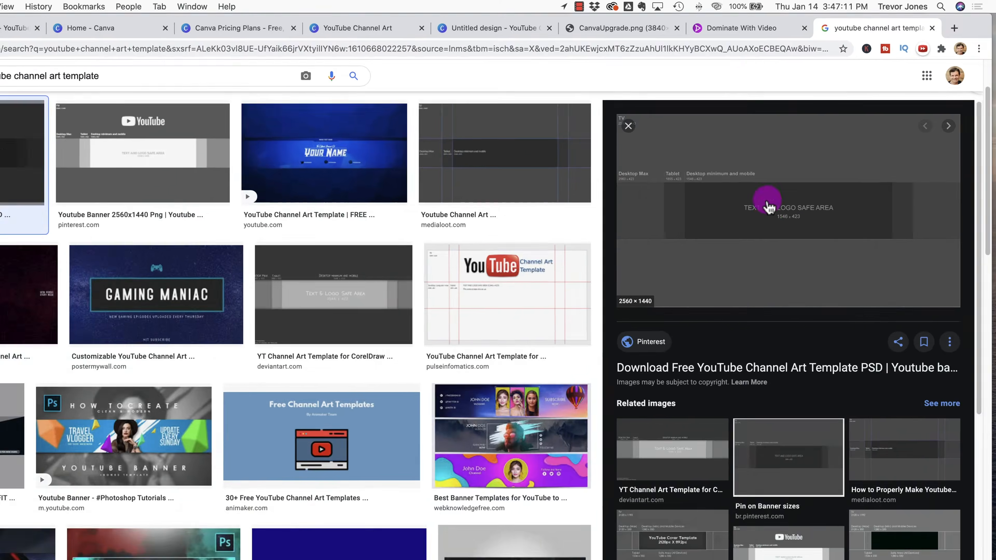
Try to save the template image in the Canva folder as YouTubeChannelArtTemplate.png.
right_click(800, 137)
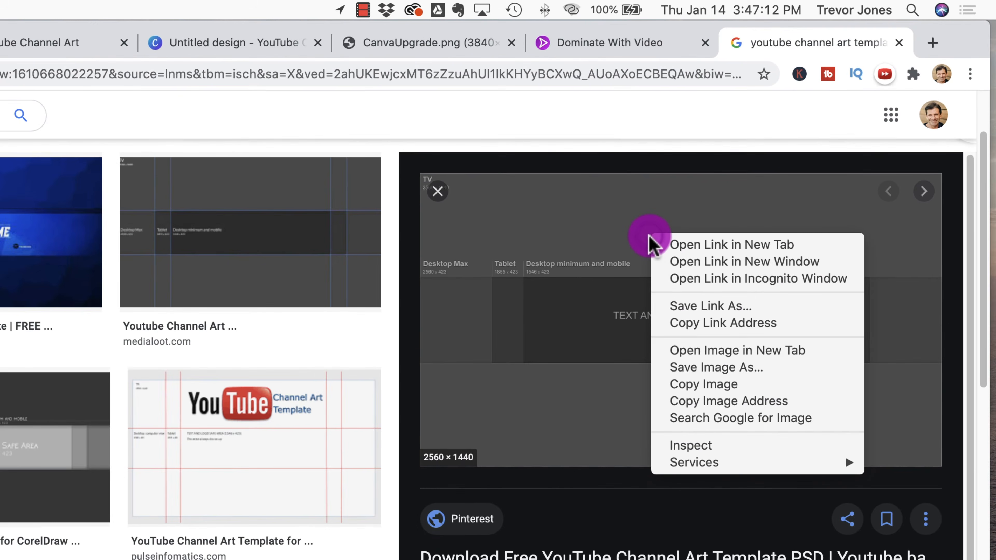
left_click(708, 356)
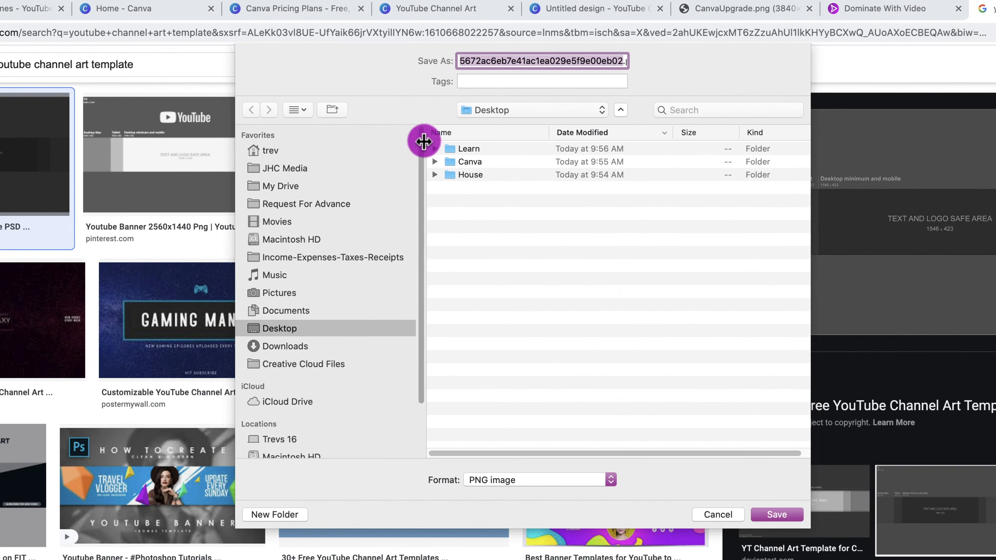
double_click(457, 161)
left_click(543, 62)
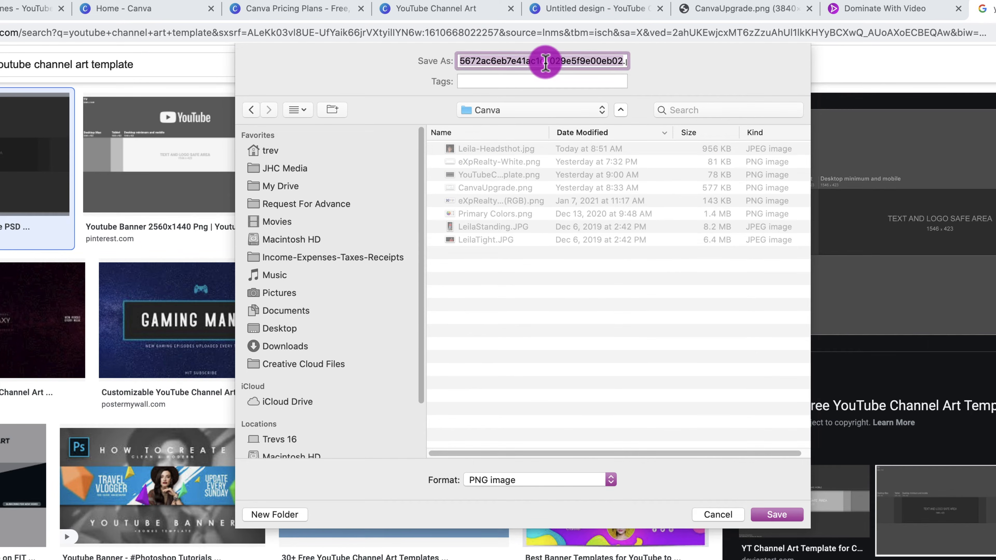
left_click(479, 175)
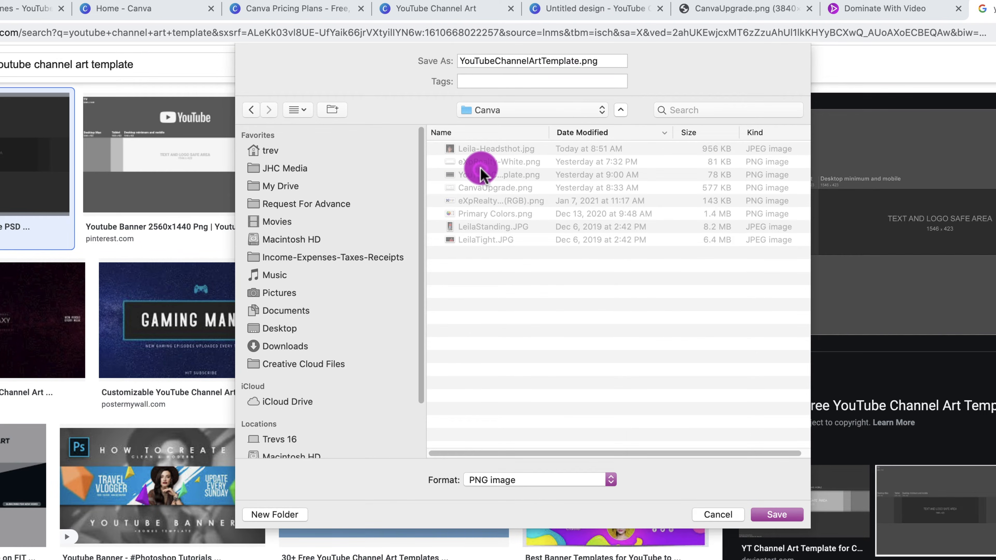
left_click(717, 514)
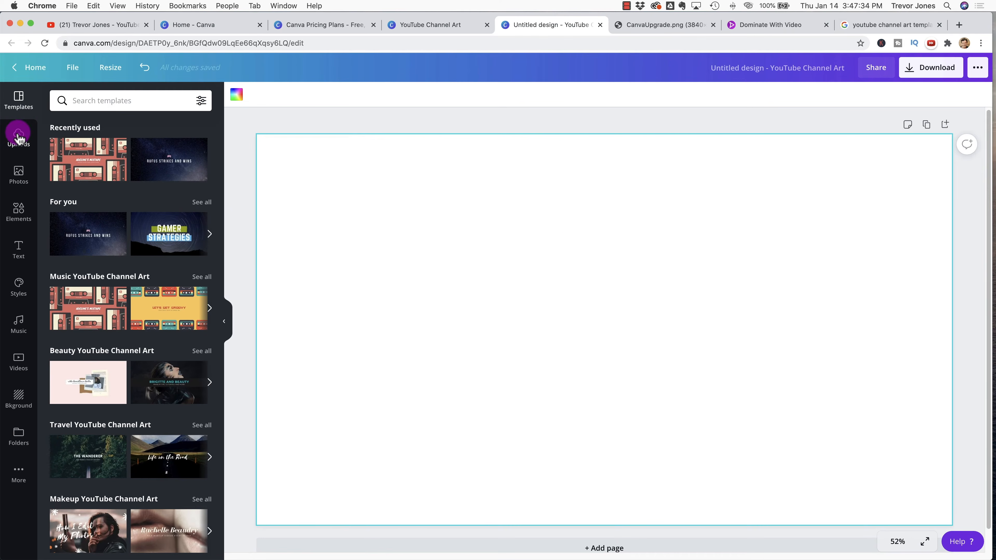
Try to upload YouTubeChannelArtTemplate.png from the device to the Canva design's uploads.
left_click(19, 135)
left_click(133, 124)
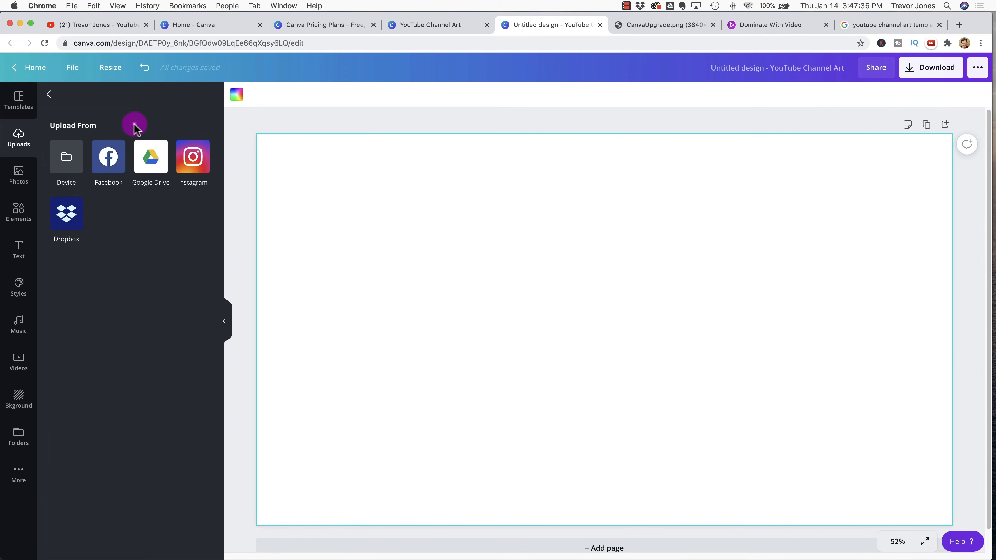
left_click(72, 162)
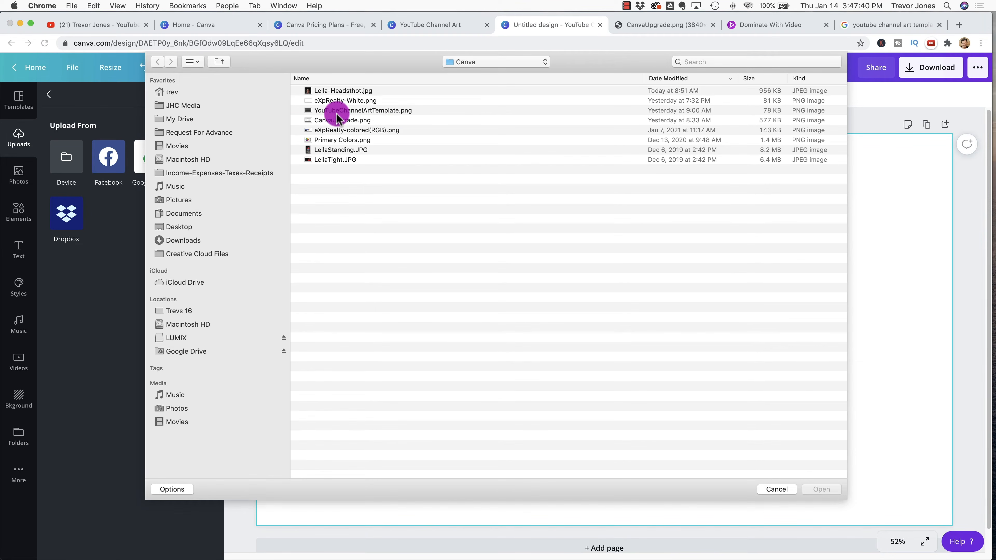
left_click(394, 114)
left_click(777, 488)
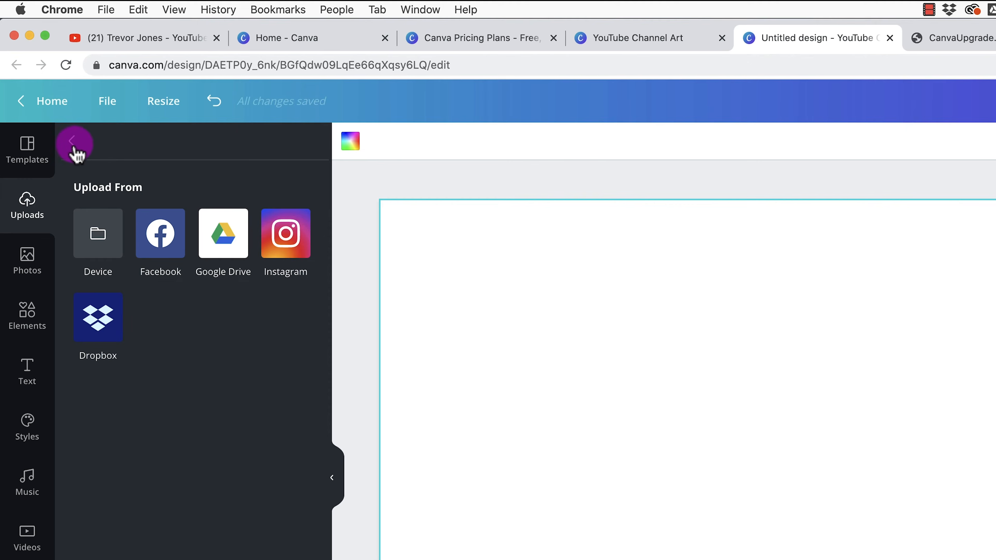
left_click(49, 95)
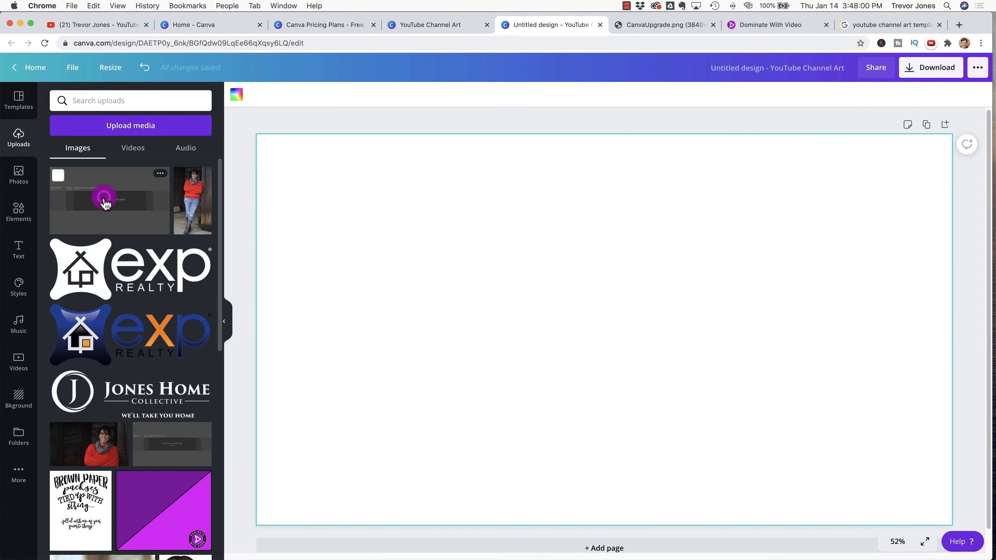
Place the uploaded YouTube channel art template on the blank page and make it fill the page as the background.
left_click_drag(105, 204, 344, 408)
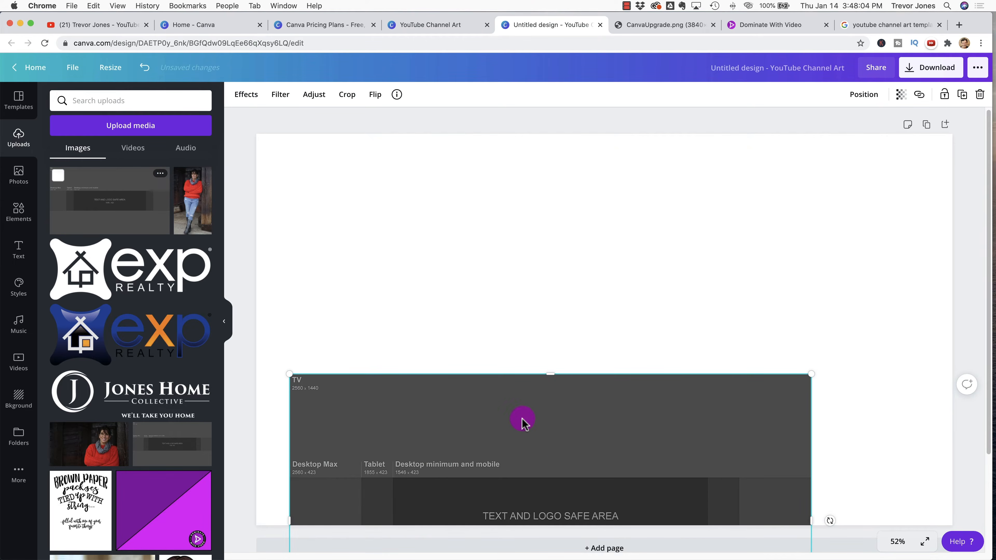
left_click_drag(478, 456, 455, 344)
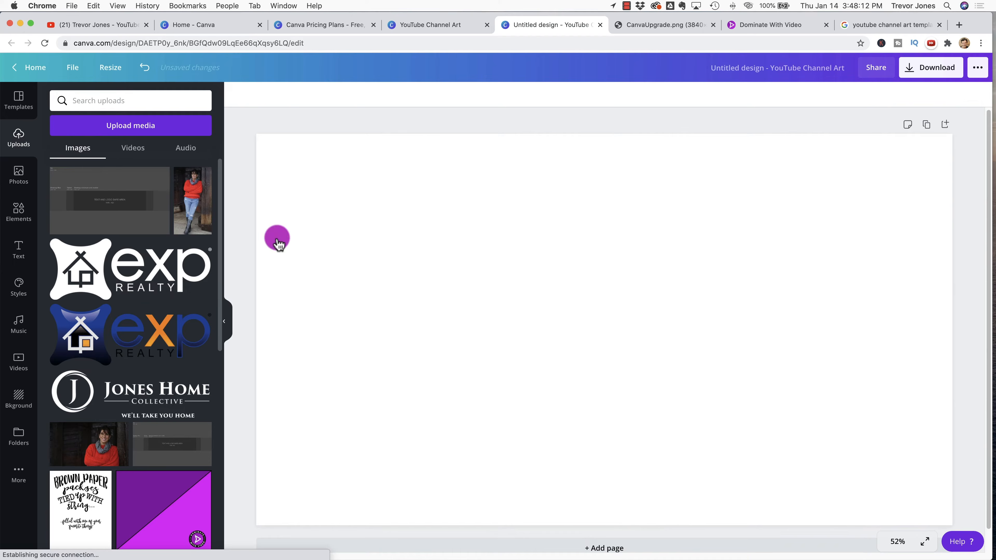
left_click(113, 210)
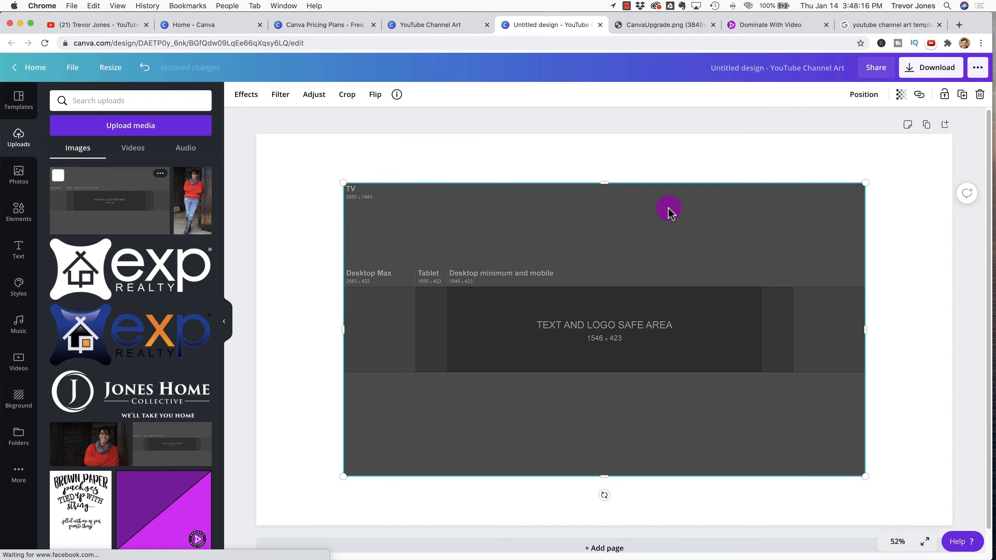
left_click_drag(527, 247, 426, 167)
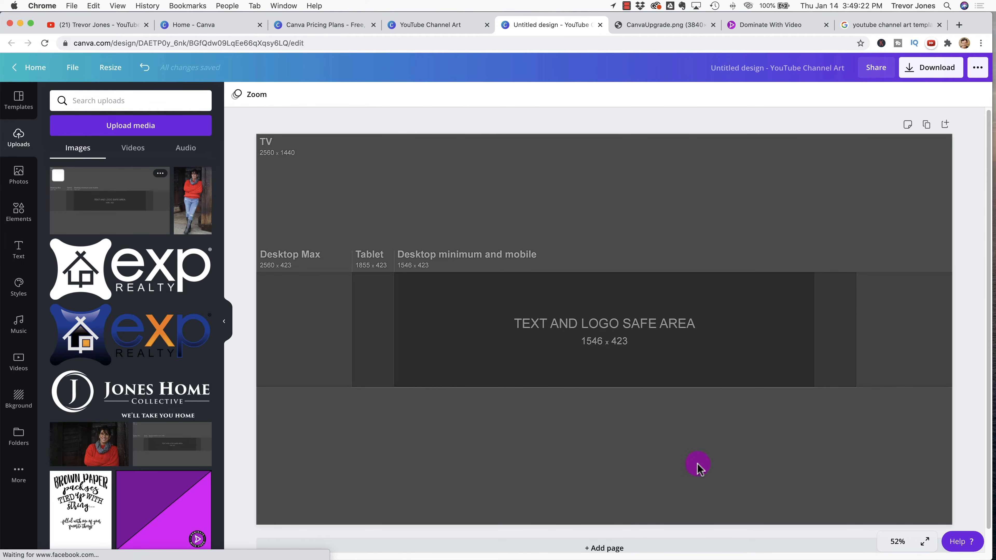
Search the stock photos for "barn" and add the red barn under a cloudy sky to the page.
left_click(16, 137)
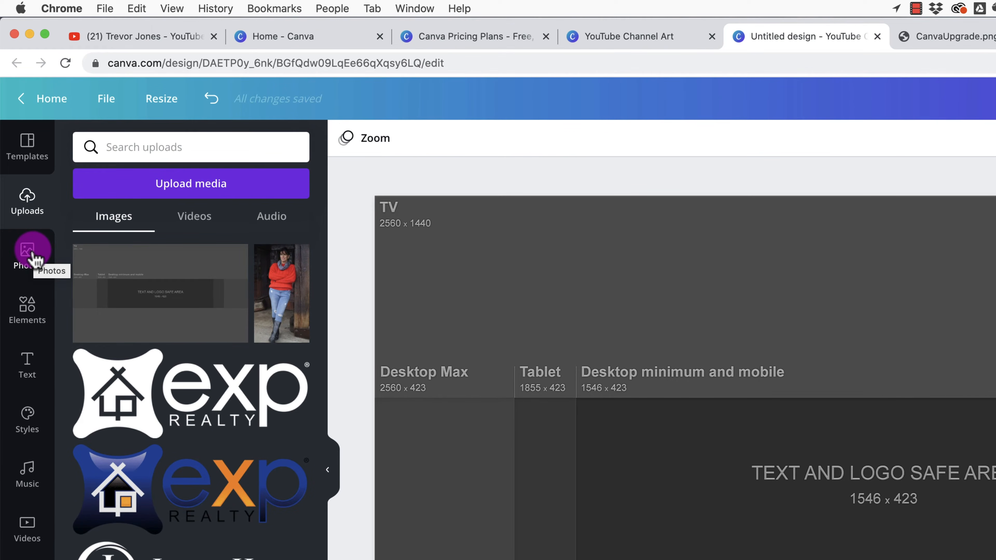
left_click(28, 251)
left_click(169, 151)
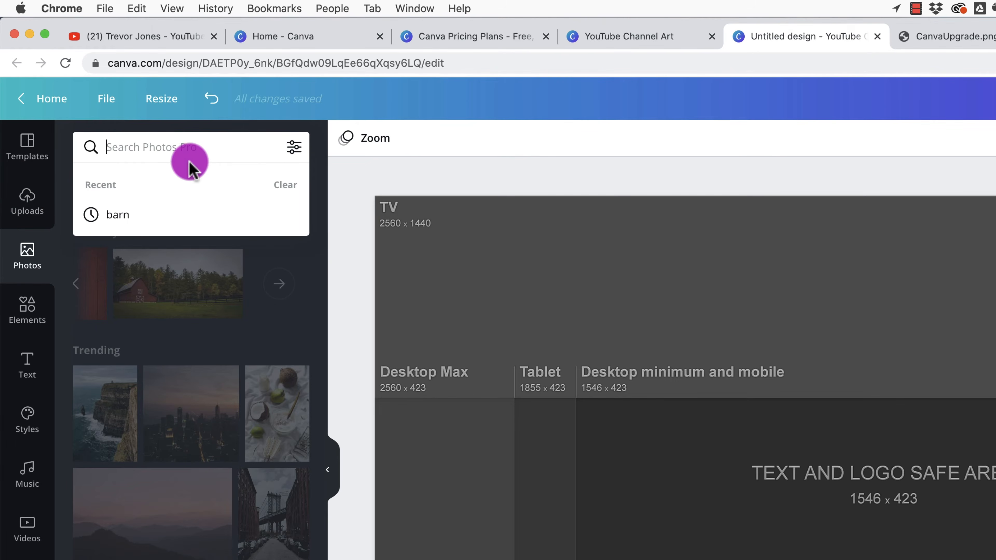
left_click(176, 214)
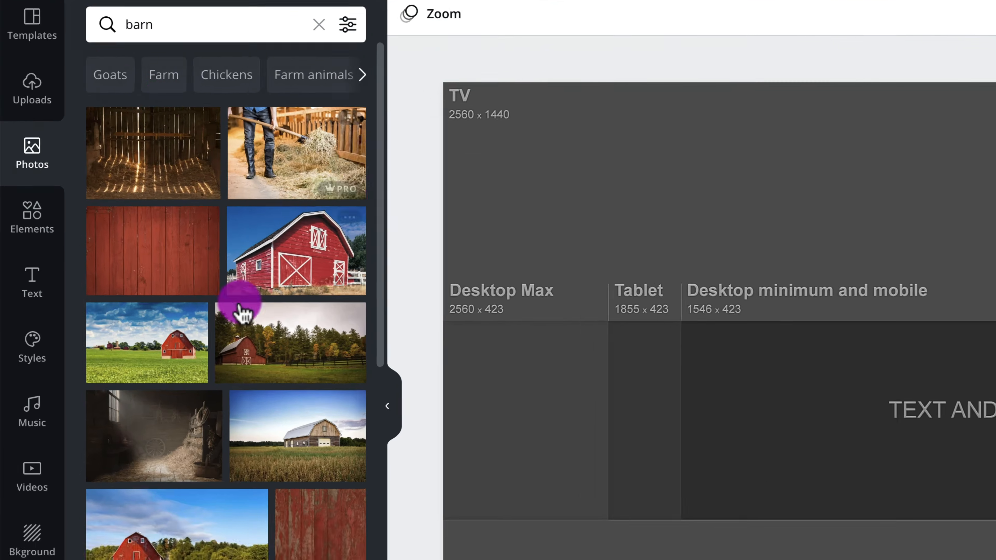
scroll(201, 408, "down", 5)
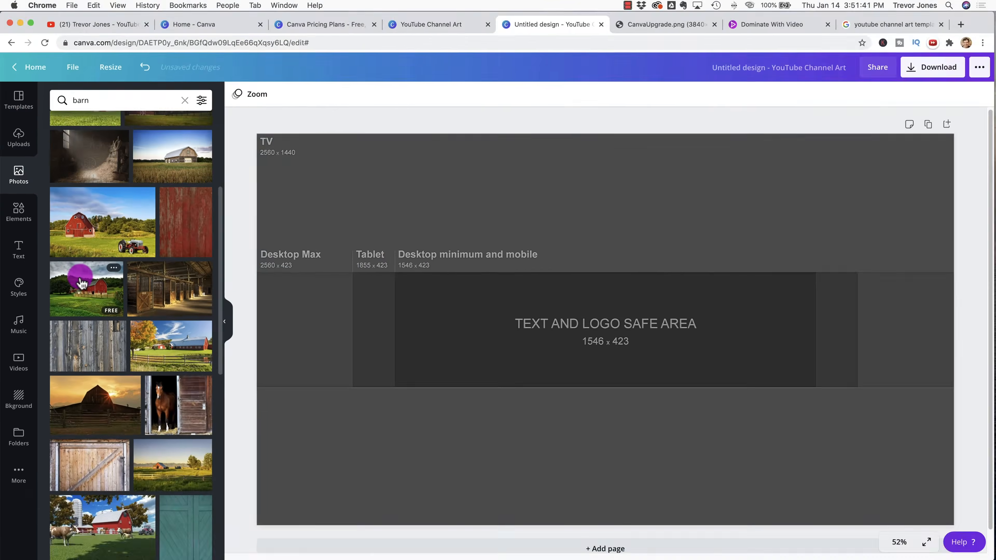
left_click(159, 312)
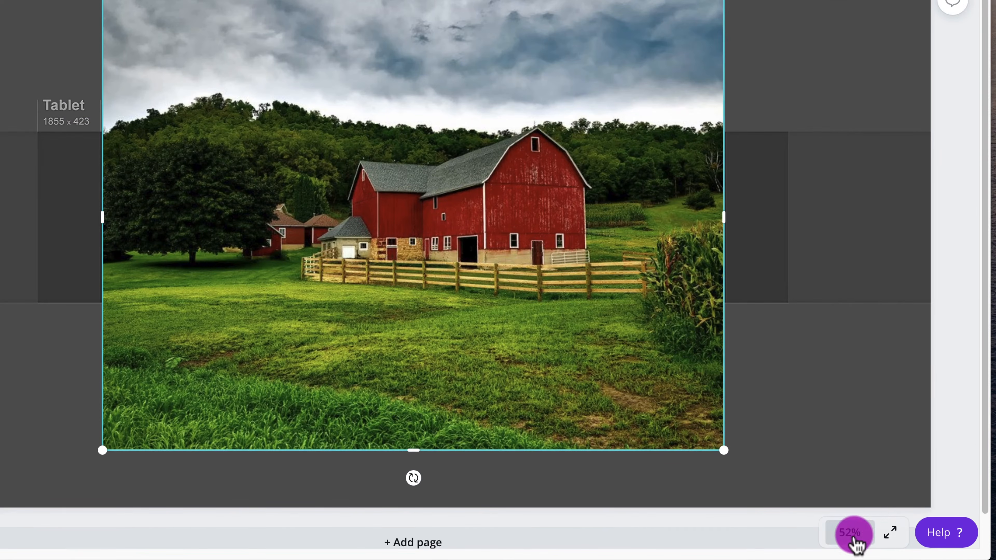
Enlarge and position the red barn photo so it covers the entire page.
left_click(898, 542)
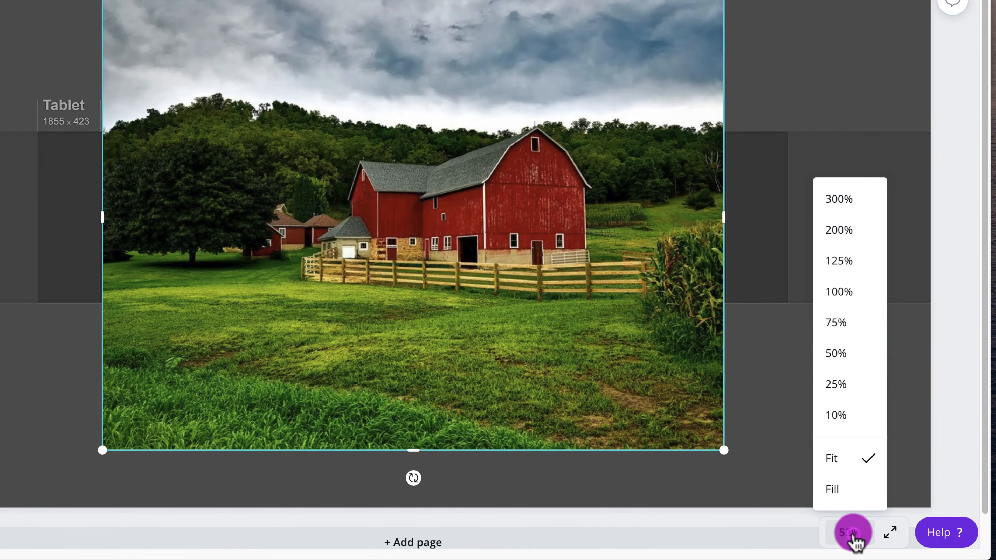
left_click(845, 383)
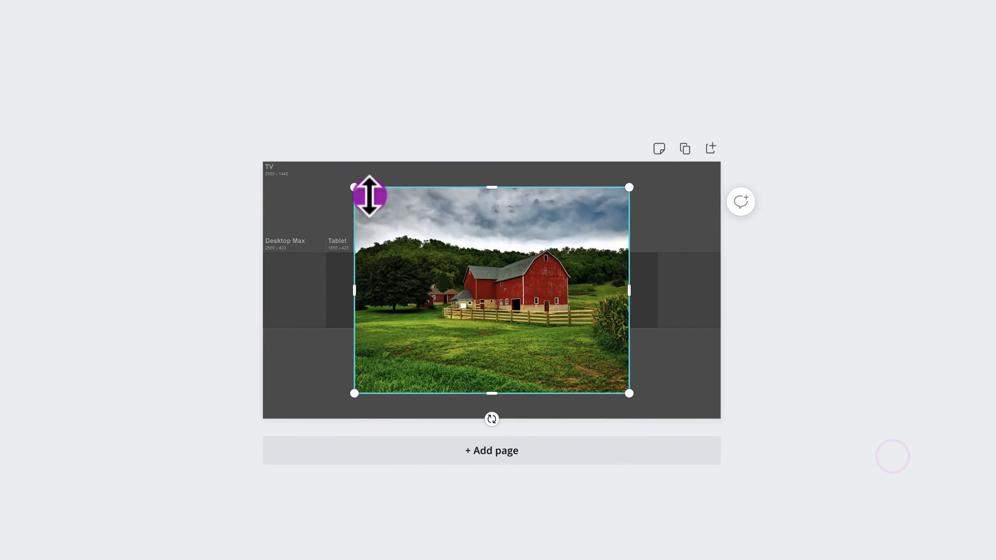
left_click_drag(355, 187, 223, 89)
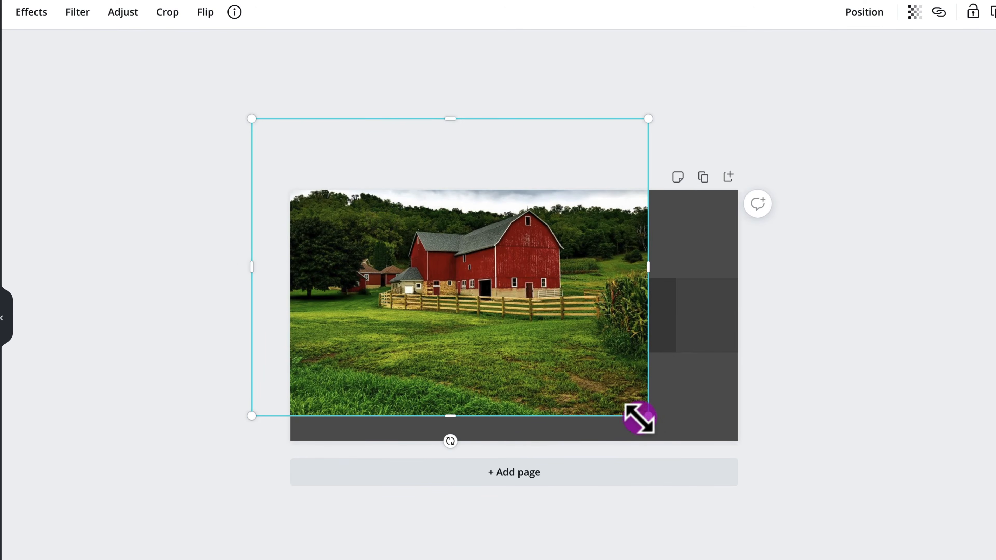
left_click_drag(639, 418, 759, 483)
left_click_drag(710, 432, 738, 461)
left_click_drag(782, 145, 739, 160)
left_click_drag(591, 272, 596, 238)
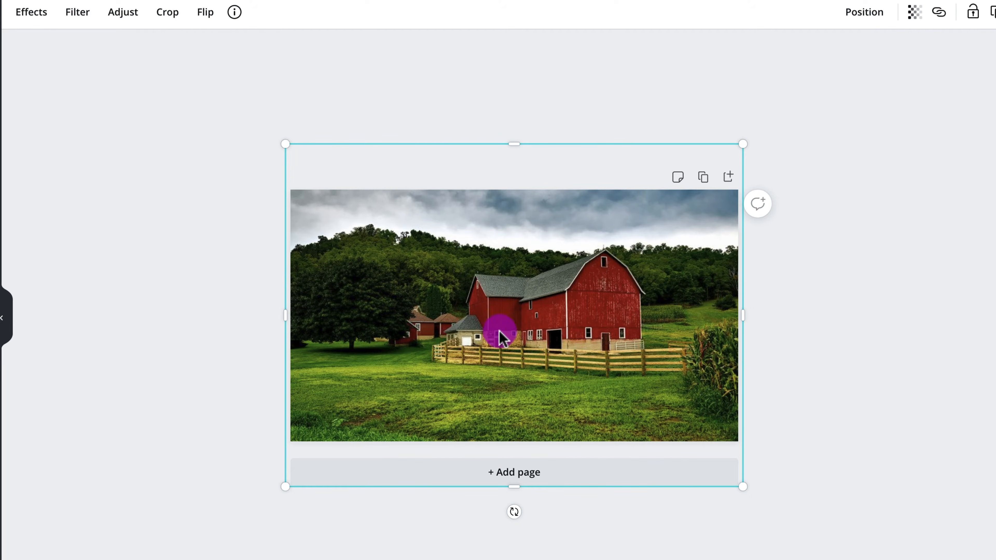
Move the barn photo down to check the background template's options, and move it back up over the page.
left_click_drag(523, 229, 529, 378)
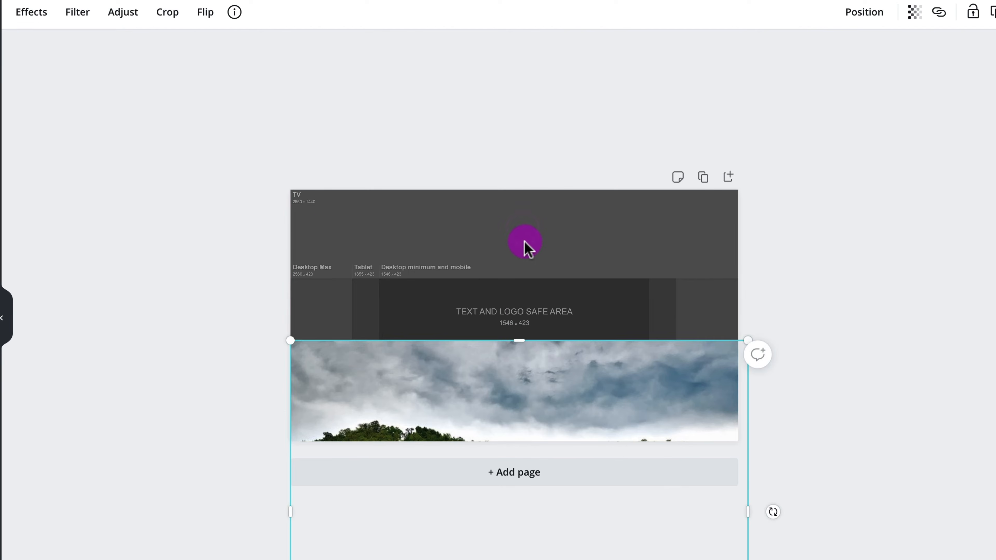
left_click(526, 240)
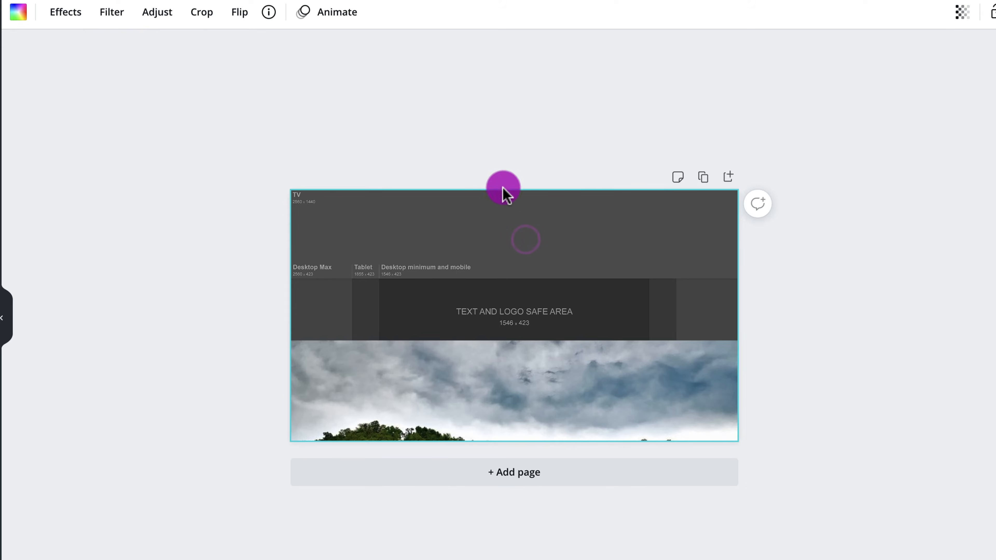
left_click(729, 207)
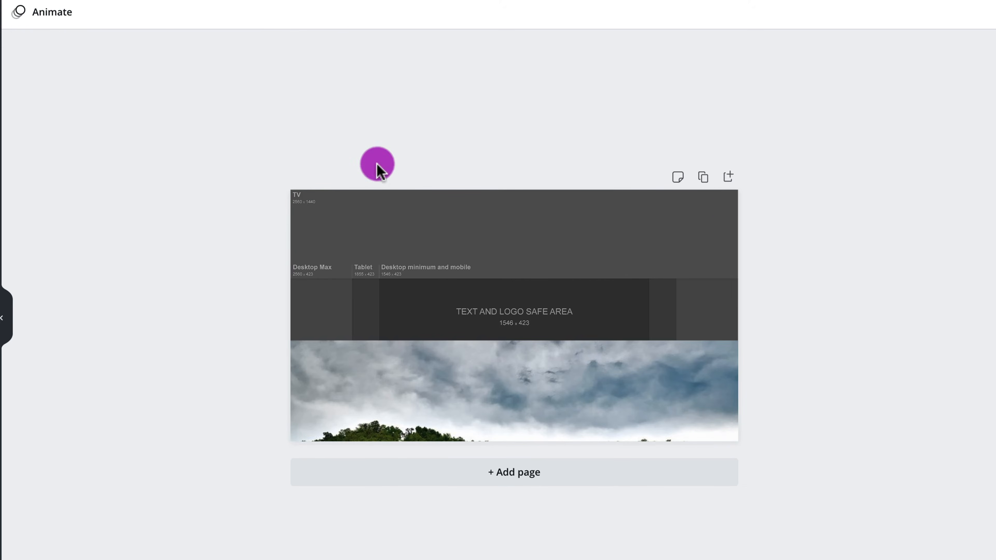
right_click(471, 230)
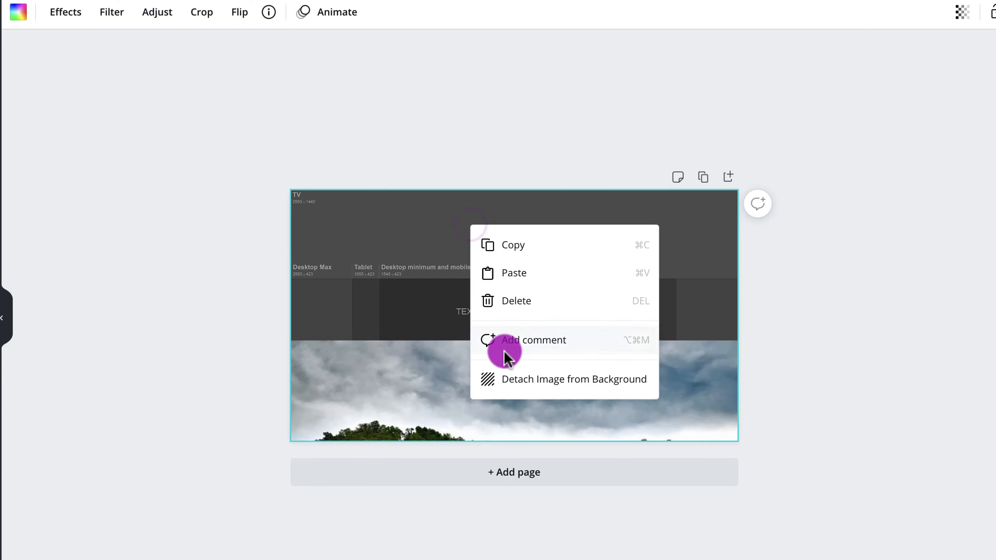
left_click(920, 334)
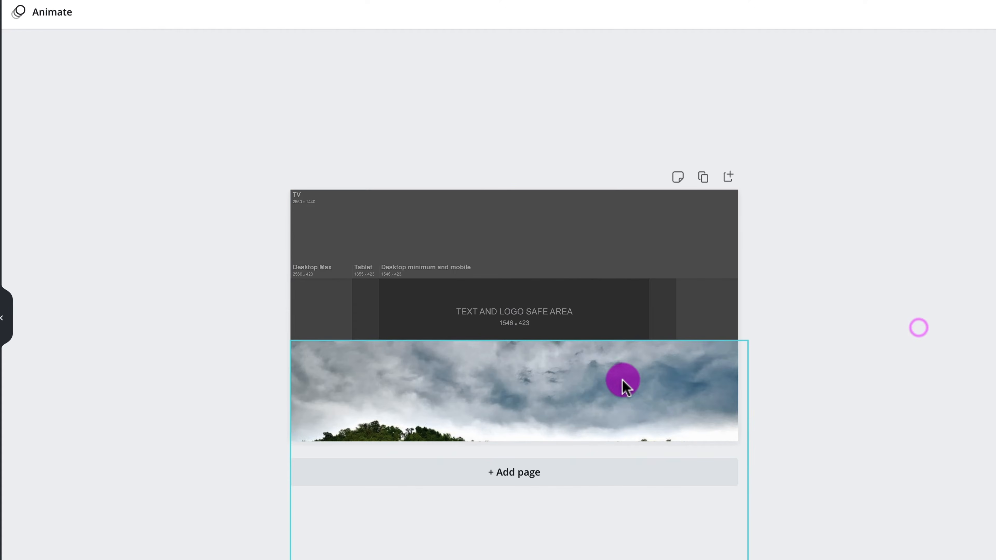
left_click_drag(558, 391, 561, 191)
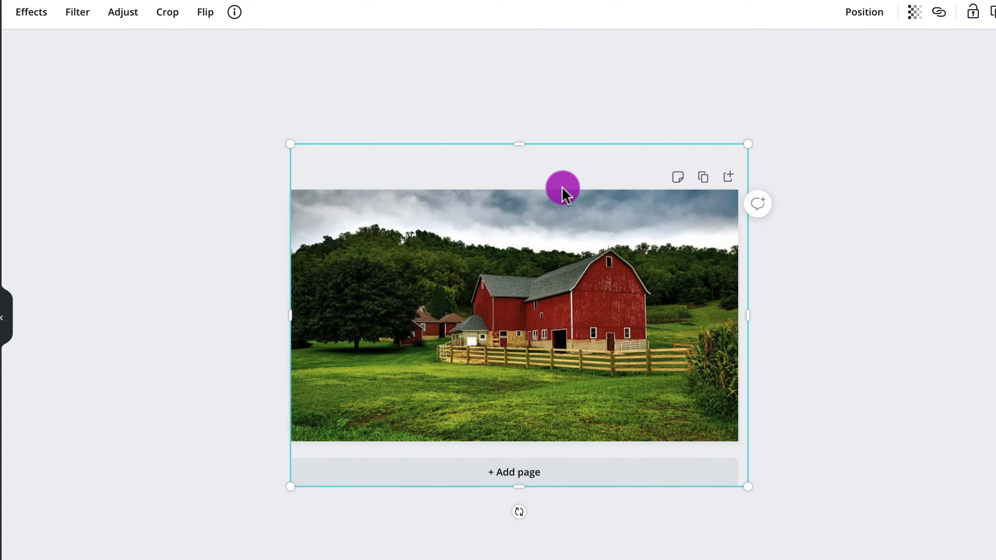
Crop the top and bottom of the barn photo to the template's Desktop Max band across the middle.
left_click_drag(523, 144, 528, 275)
left_click_drag(519, 487, 517, 355)
mouse_move(520, 319)
left_mouse_down()
mouse_move(522, 332)
mouse_move(524, 322)
left_mouse_up()
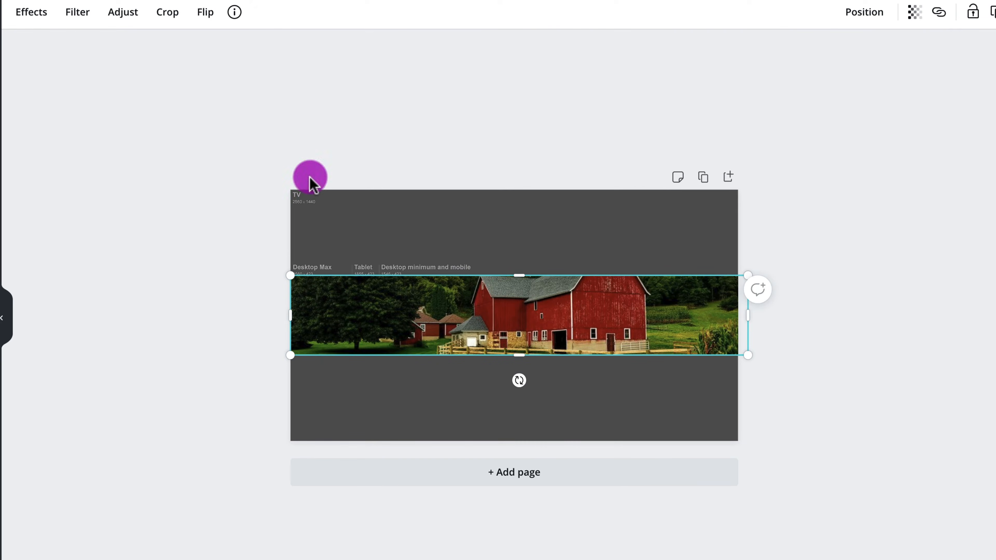
Reposition the barn photo upward inside its cropped band so more of the wooden fence shows.
left_click(168, 14)
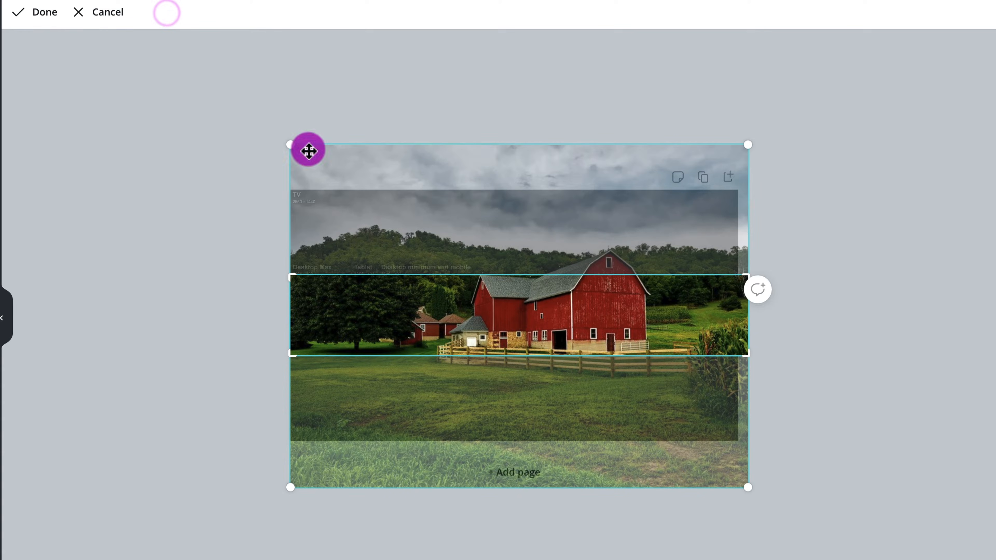
mouse_move(565, 324)
left_mouse_down()
mouse_move(564, 296)
mouse_move(567, 307)
left_mouse_up()
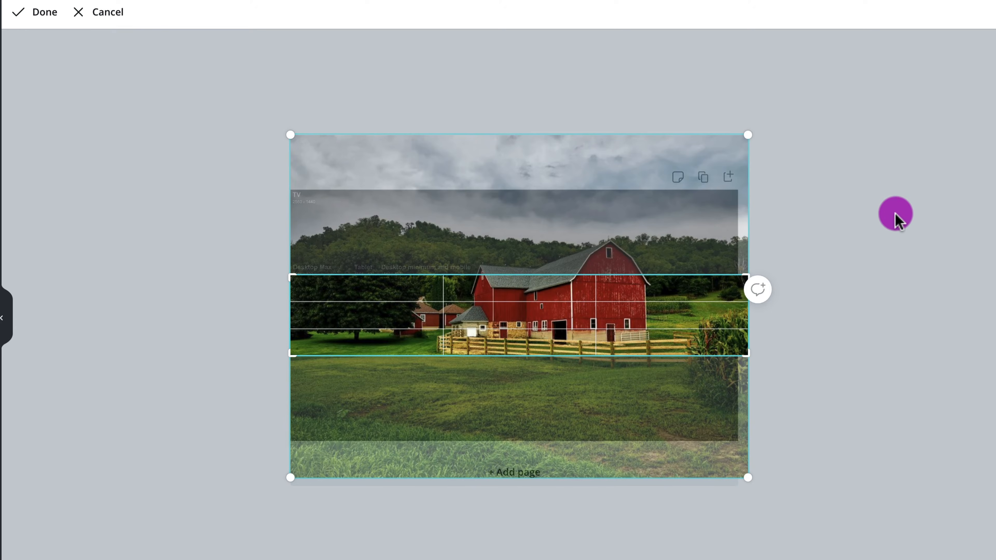
left_click(882, 205)
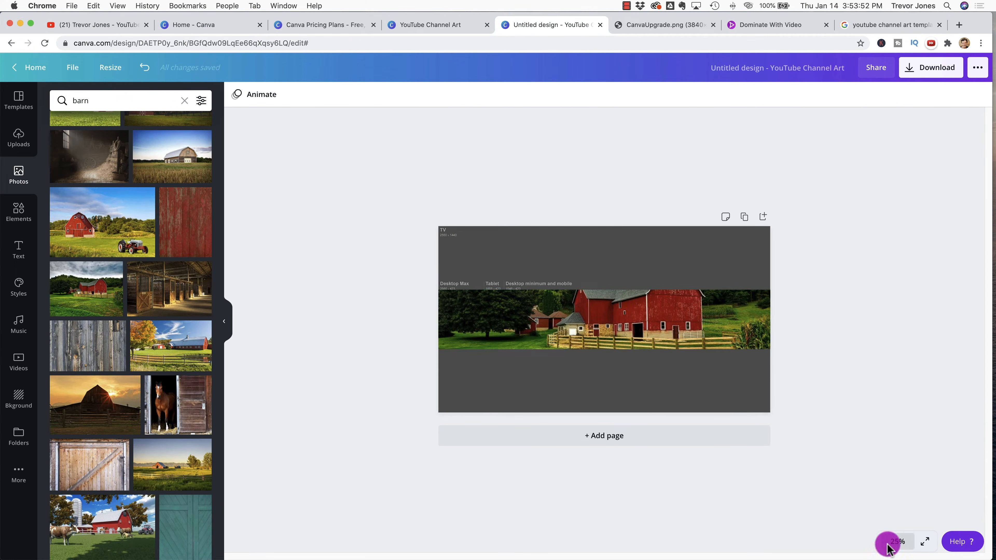
Fit the whole page in view and add the uploaded full-length portrait of the woman in a red sweater.
left_click(898, 543)
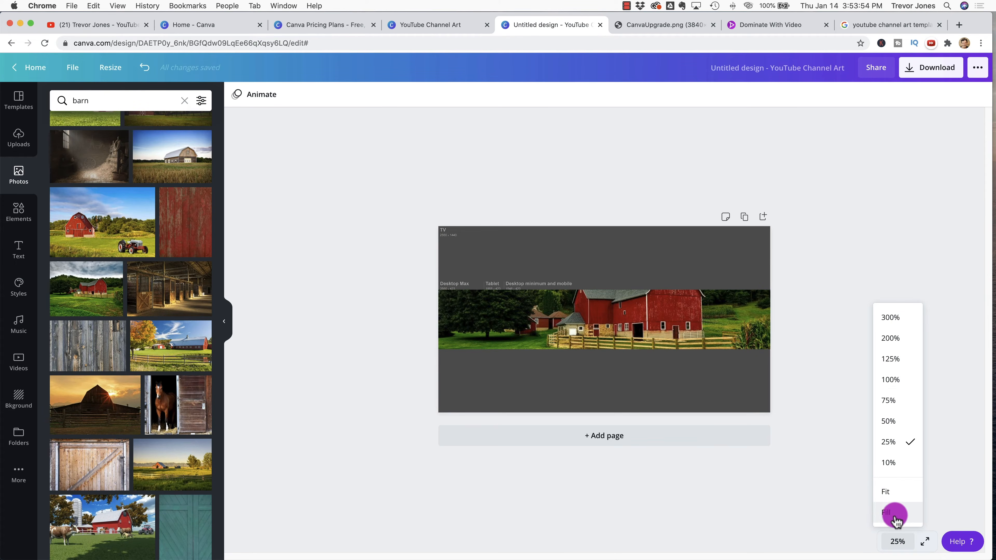
left_click(886, 493)
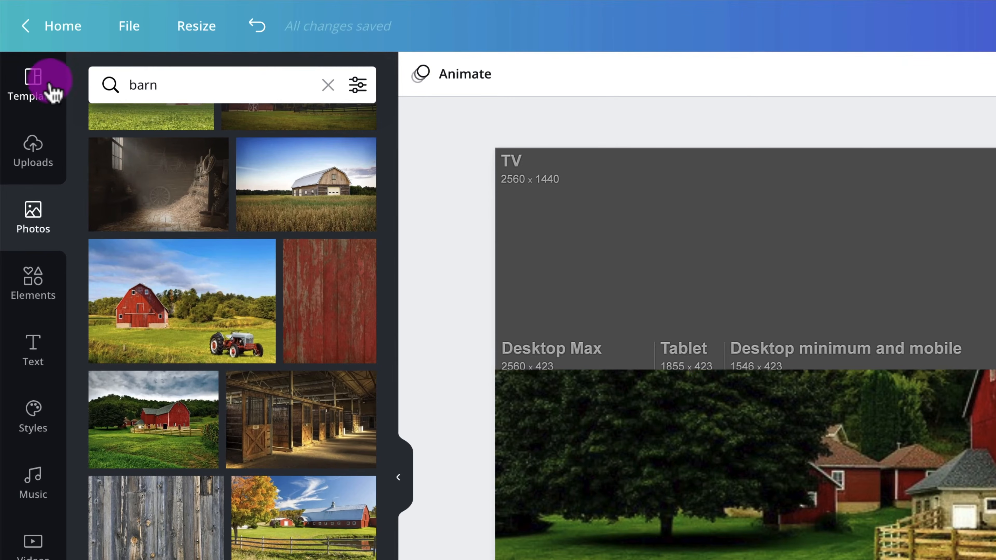
left_click(24, 147)
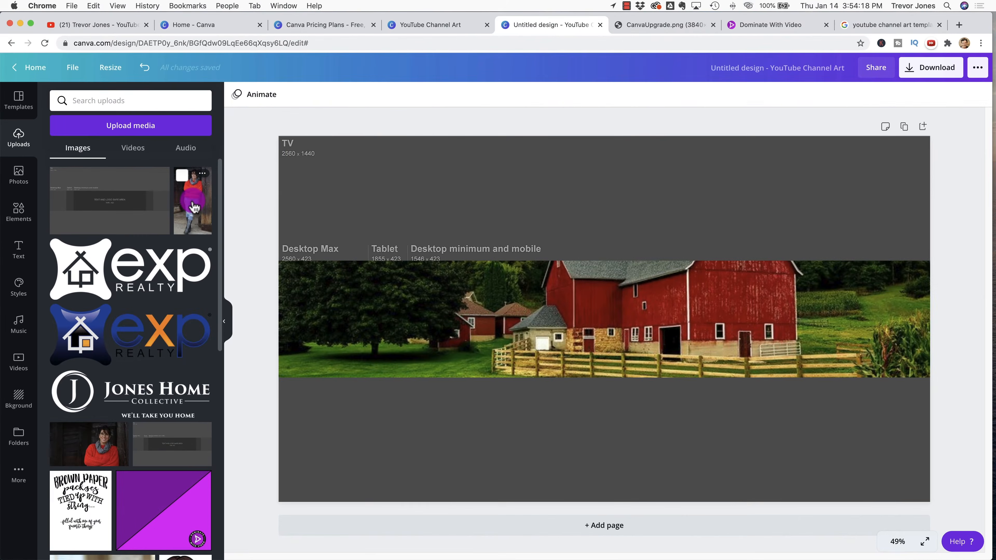
left_click(193, 205)
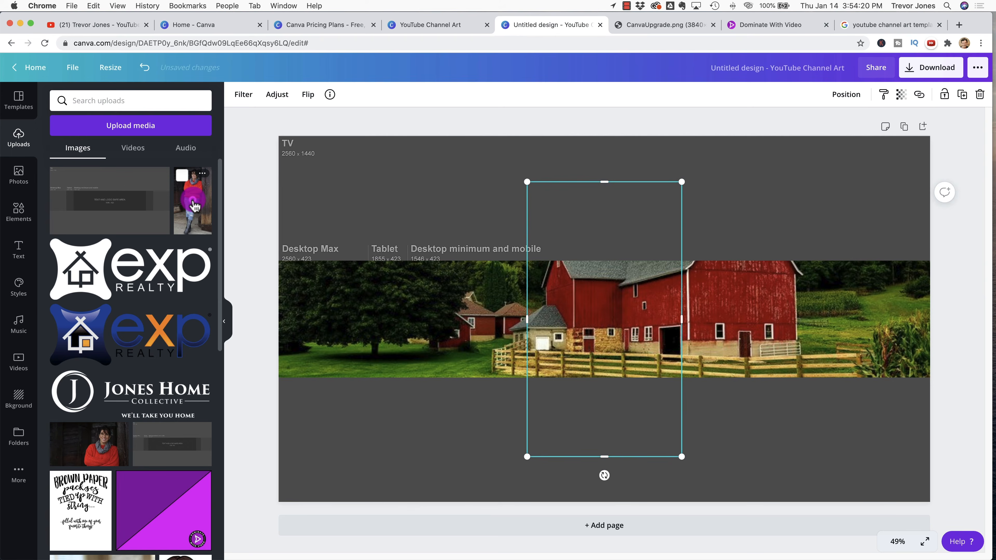
Move the portrait over the right part of the barn photo and remove its background with Background Remover.
left_click(630, 317)
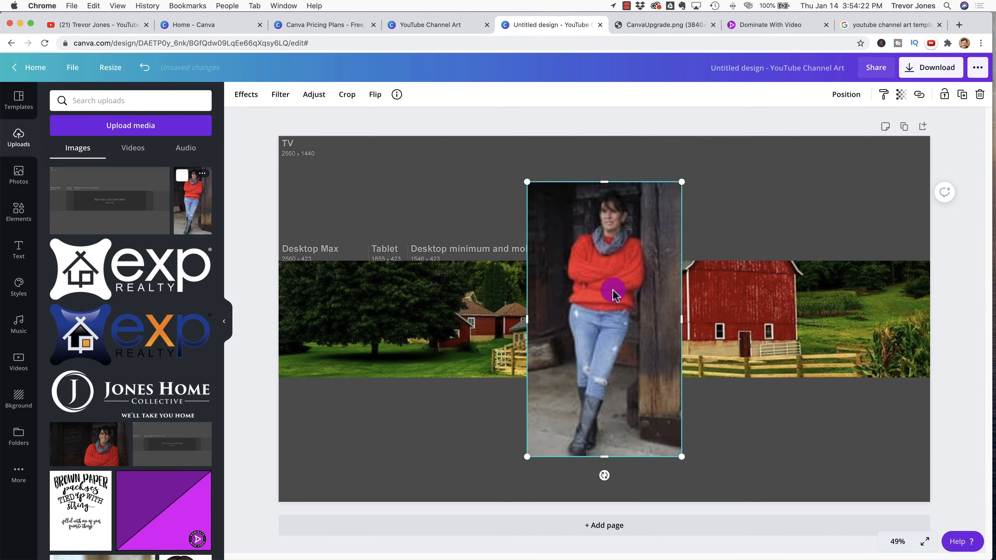
left_click_drag(601, 296, 718, 290)
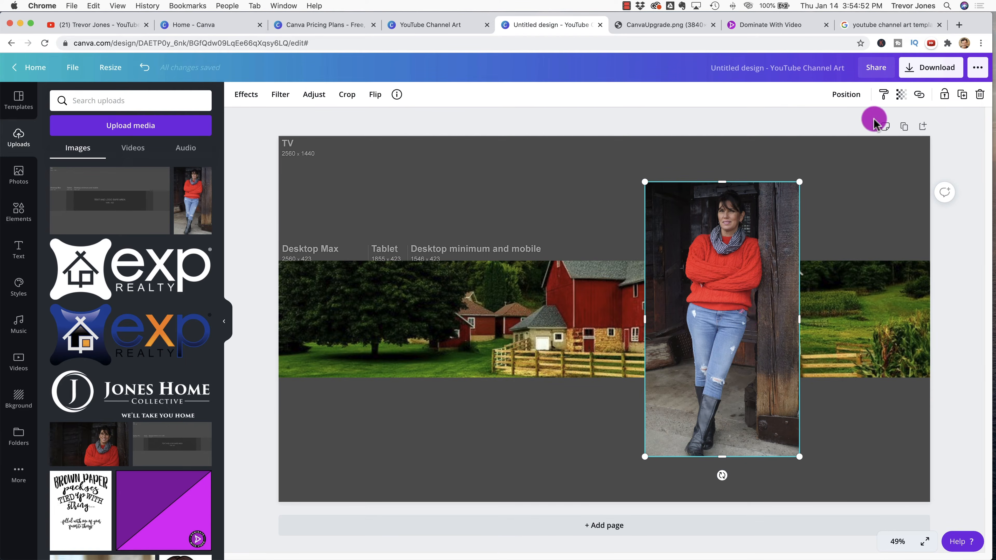
left_click(254, 95)
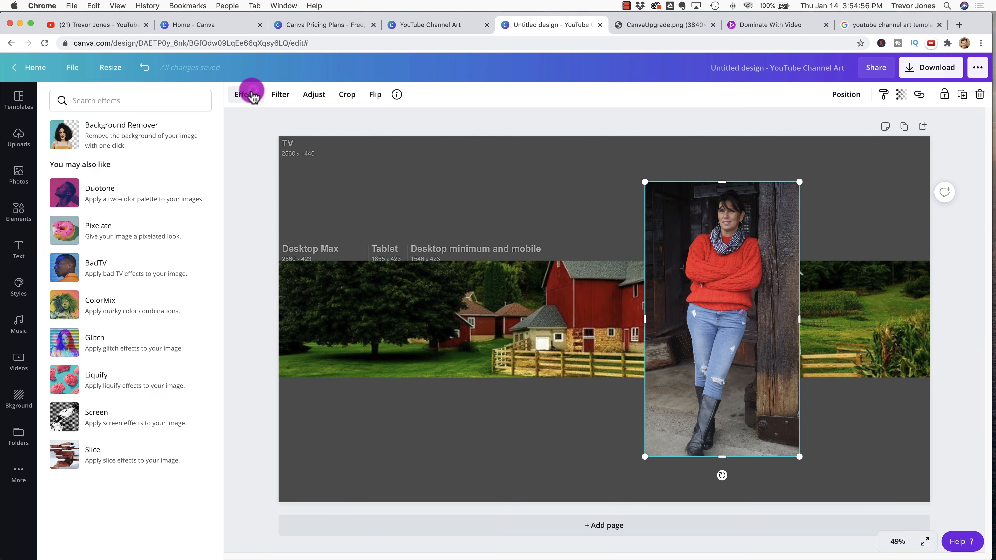
left_click(109, 136)
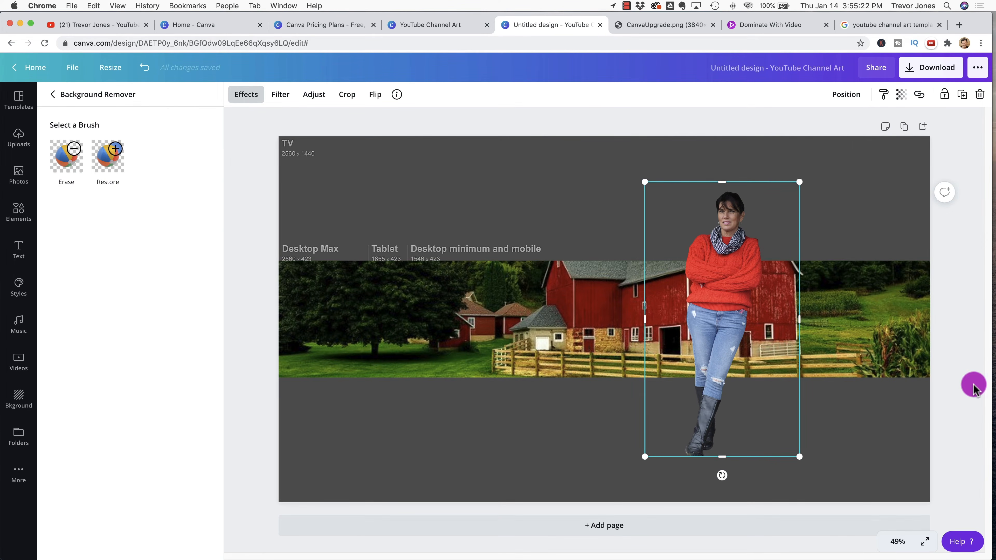
Shrink the cut-out woman and stand her right of the barn's center, and nudge the barn strip down slightly to fit the band.
left_click_drag(789, 200, 726, 314)
left_click_drag(693, 375, 739, 290)
left_click_drag(848, 299, 847, 343)
left_click_drag(740, 281, 780, 281)
left_click_drag(880, 343, 872, 310)
left_click_drag(786, 295, 785, 310)
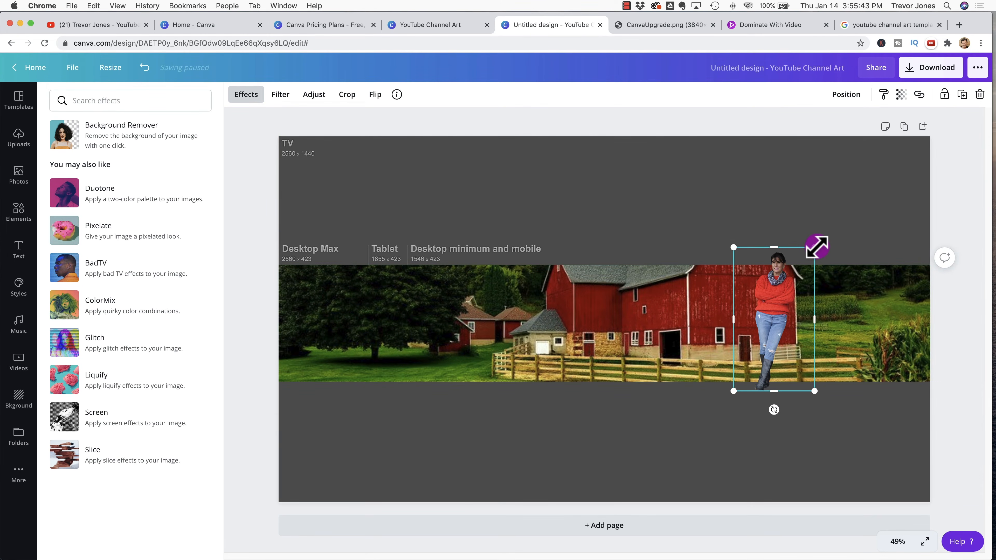
left_click_drag(769, 293, 768, 312)
left_click(879, 448)
Adjust the woman's cut-out photo to a saturation of 16 and a contrast of 20.
left_click(773, 296)
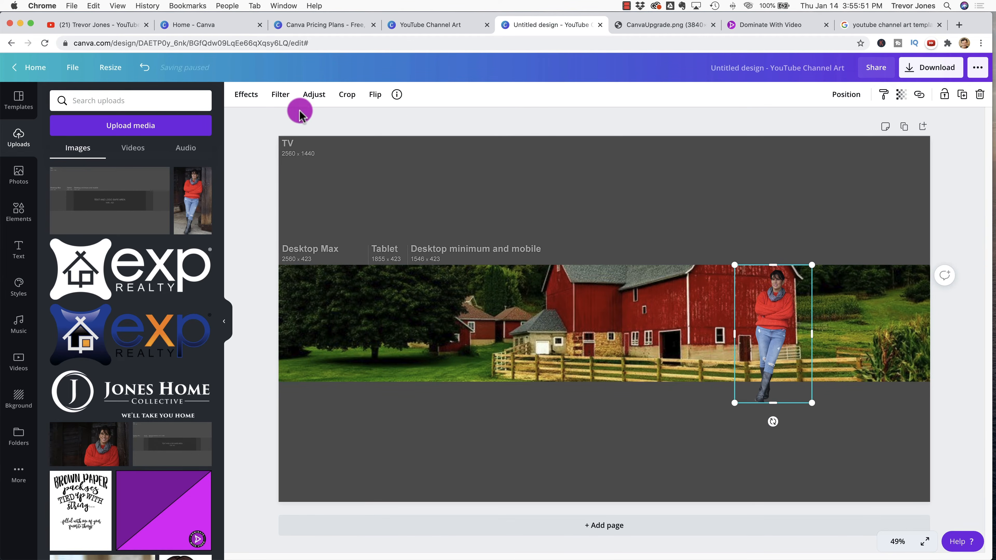
left_click(314, 96)
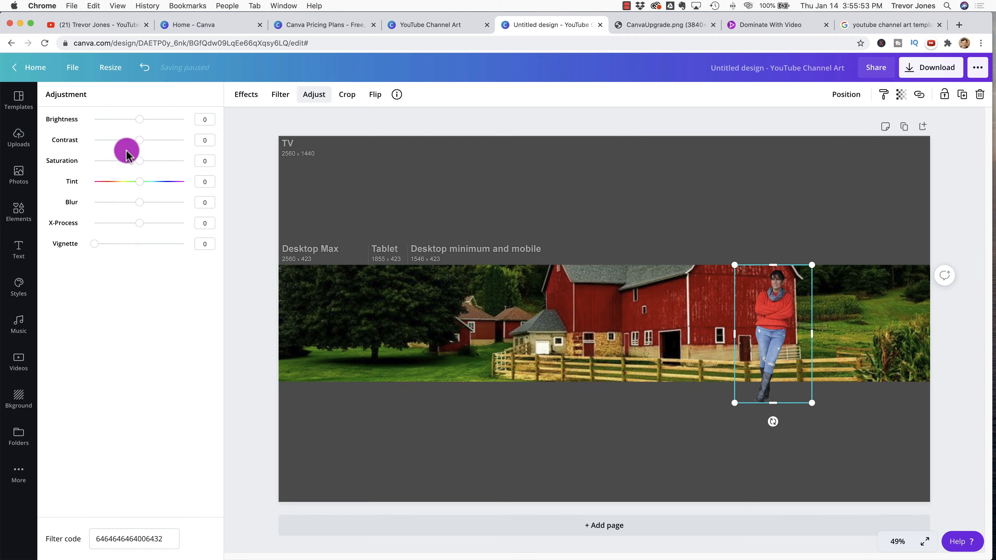
left_click(137, 160)
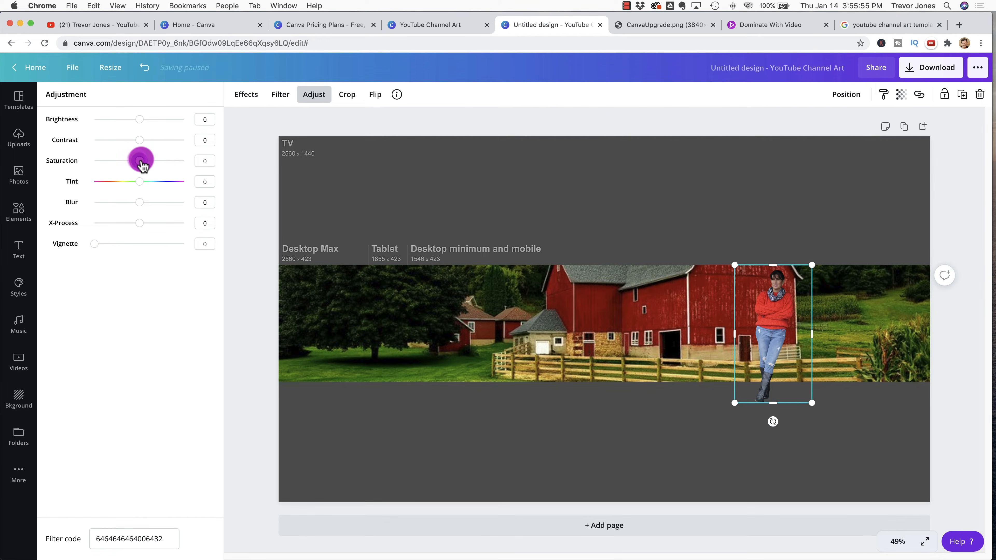
left_click_drag(143, 161, 147, 140)
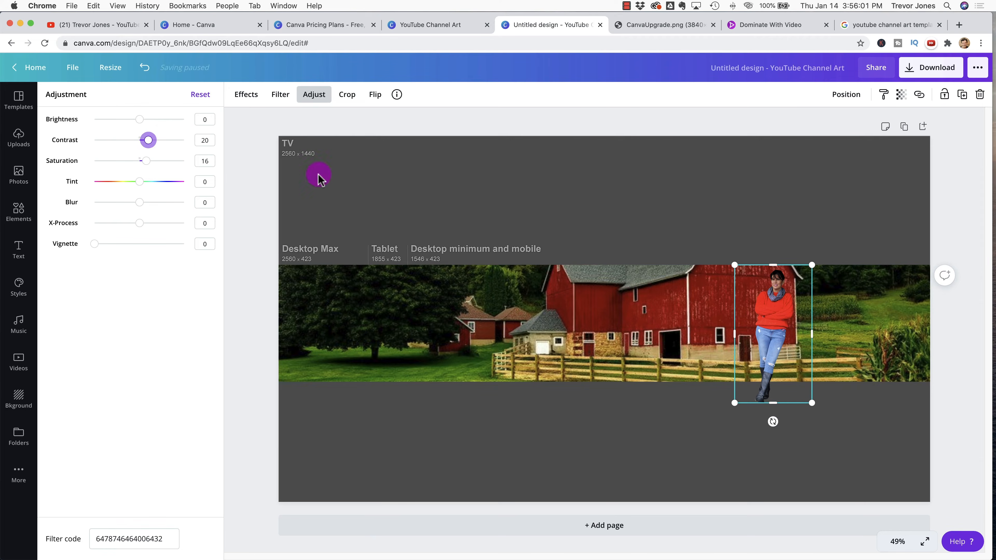
left_click(717, 193)
left_click(666, 403)
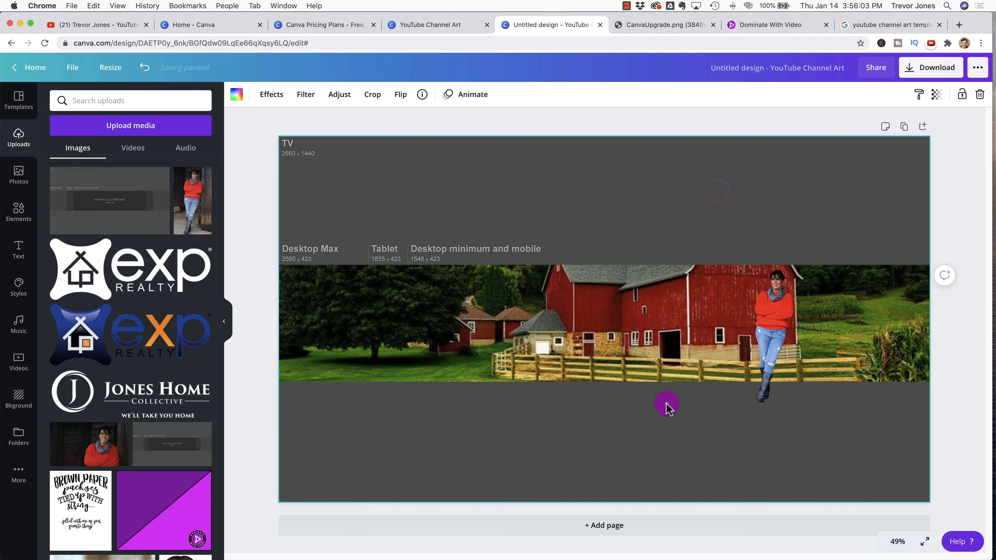
Flip the barn photo horizontally so the dark tree sits behind the woman.
left_click(669, 340)
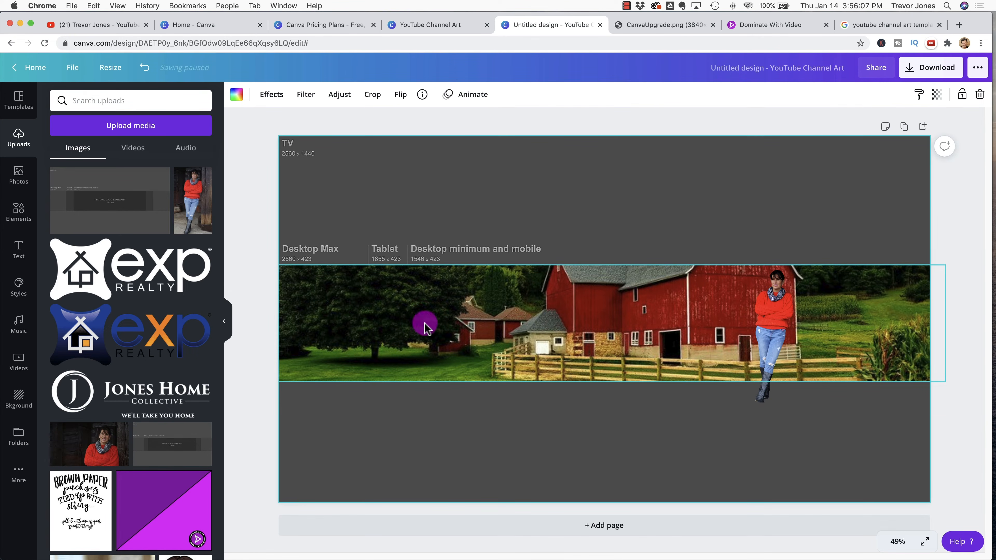
left_click(803, 398)
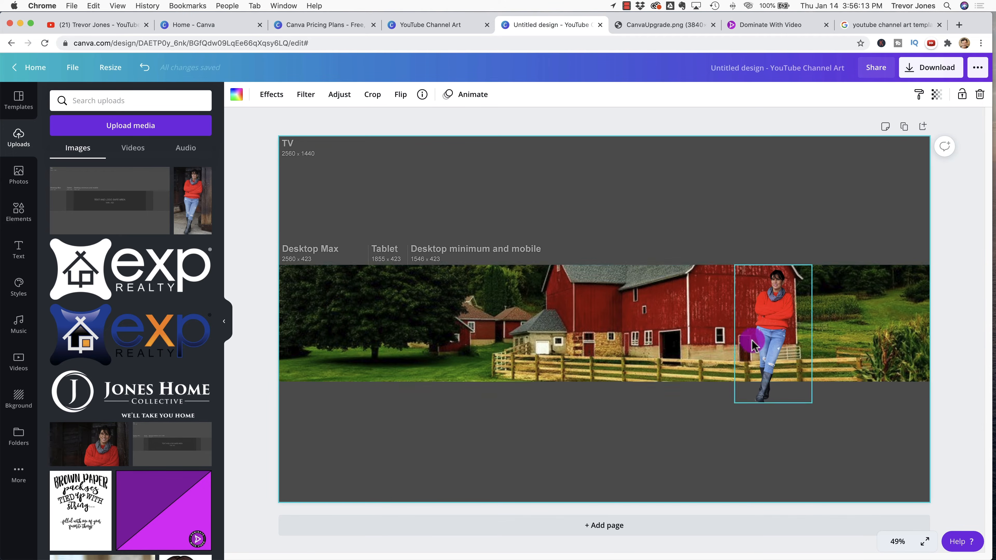
left_click(404, 321)
left_click(458, 186)
left_click(423, 307)
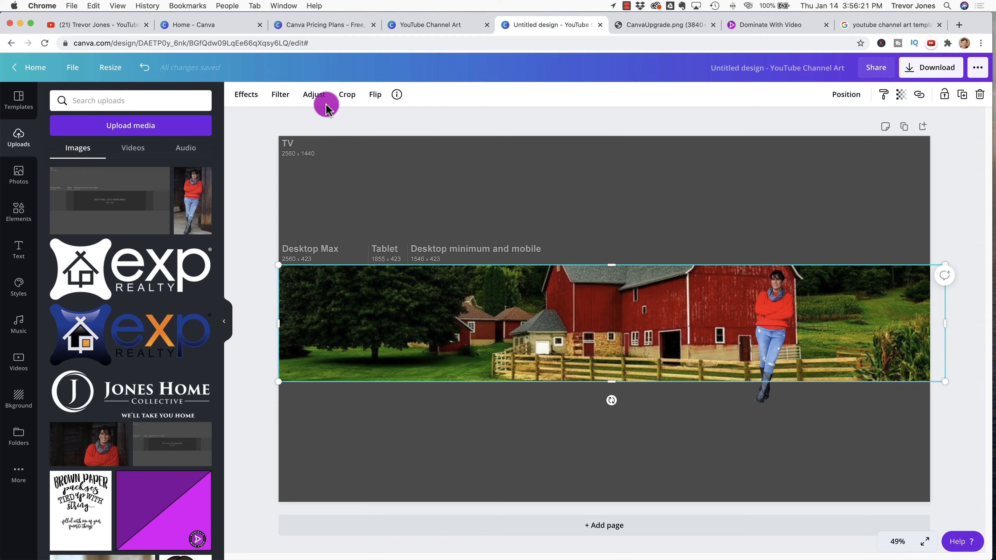
left_click(375, 94)
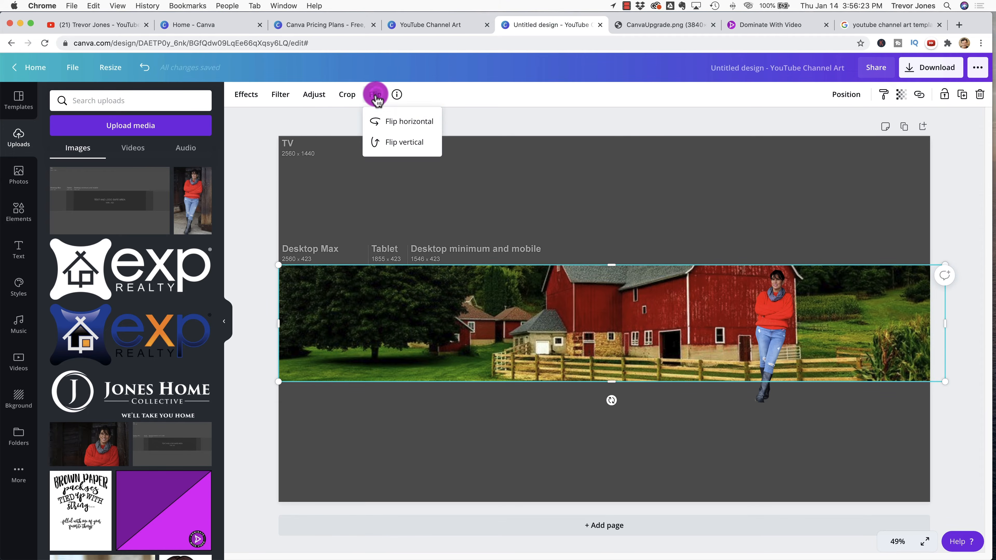
left_click(397, 126)
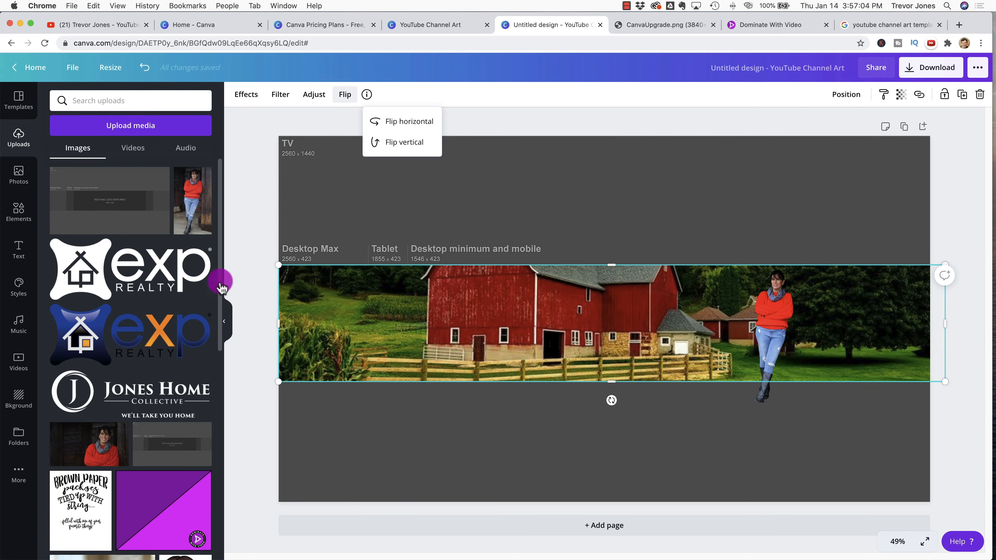
Add the uploaded white eXp Realty logo, shrink it and place it on the barn wall near the stone annex.
left_click(117, 271)
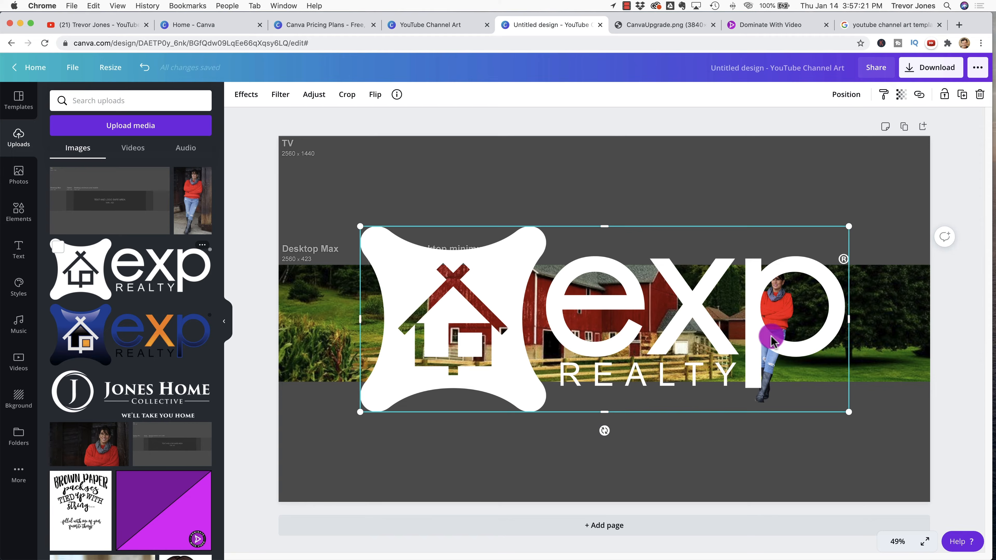
left_click_drag(848, 412, 443, 237)
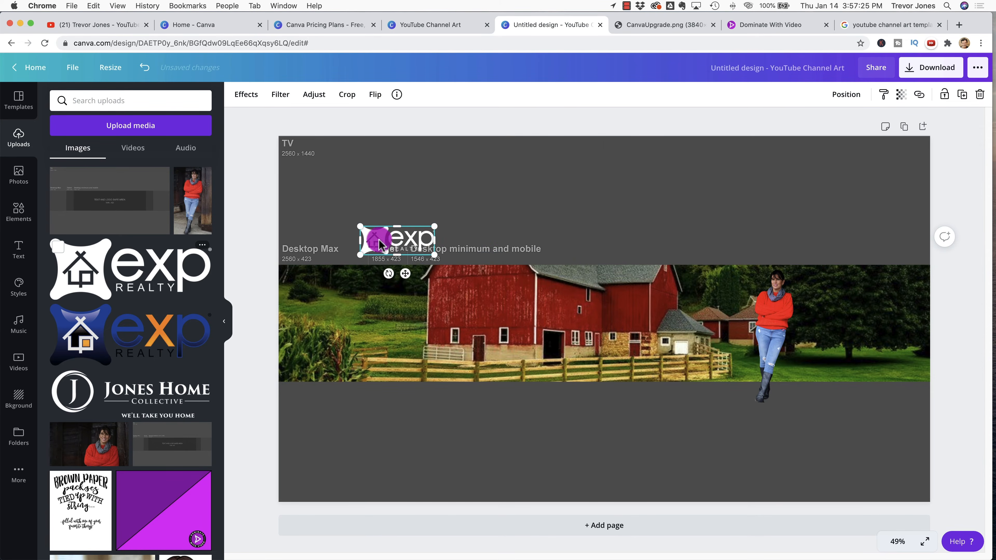
left_click_drag(377, 240, 612, 309)
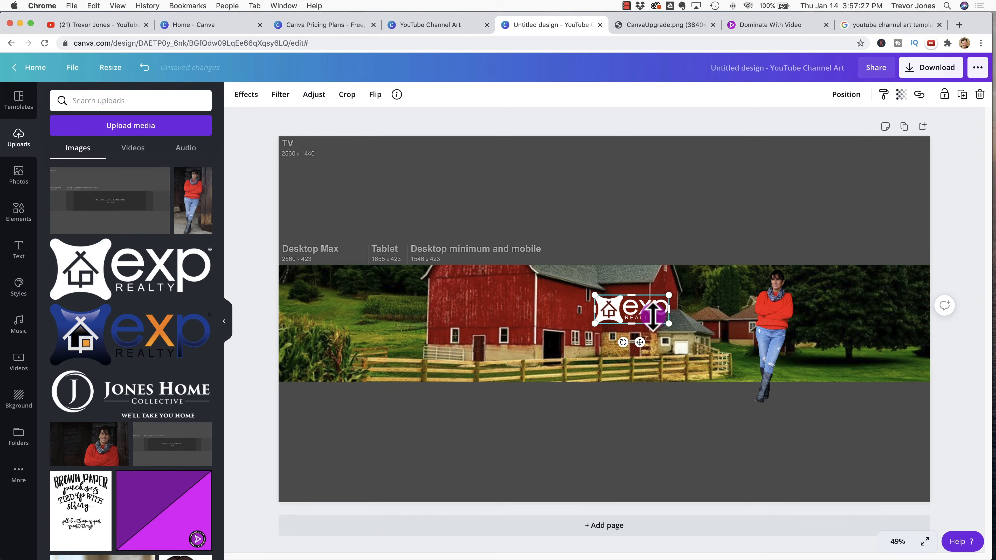
left_click_drag(671, 322, 619, 308)
left_click(691, 456)
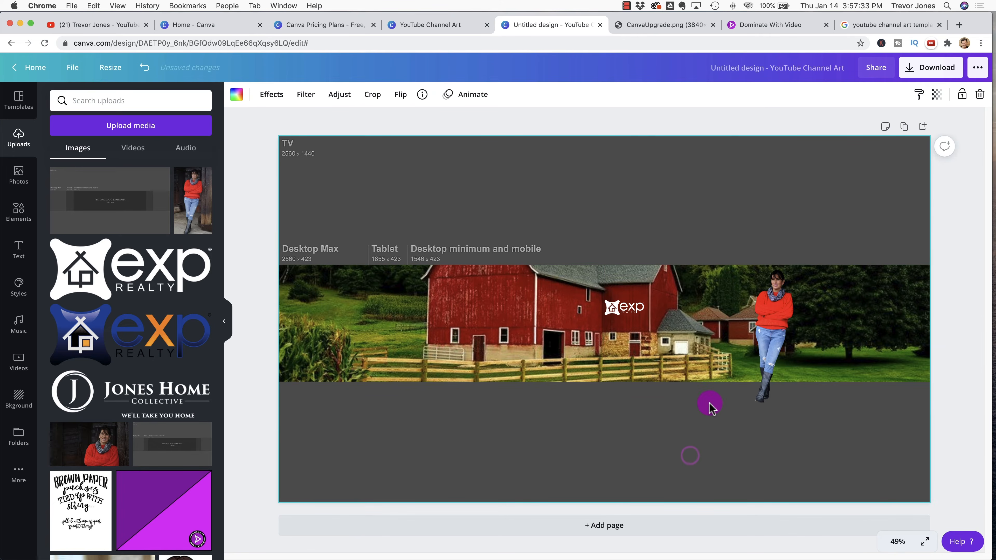
left_click(628, 334)
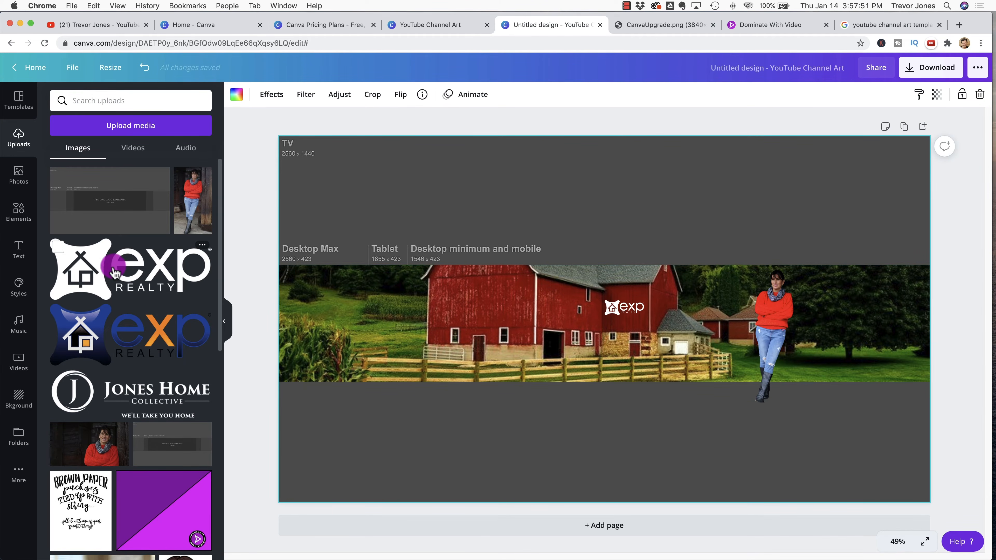
Add a heading to the banner reading "Grants Pass Living".
left_click(20, 243)
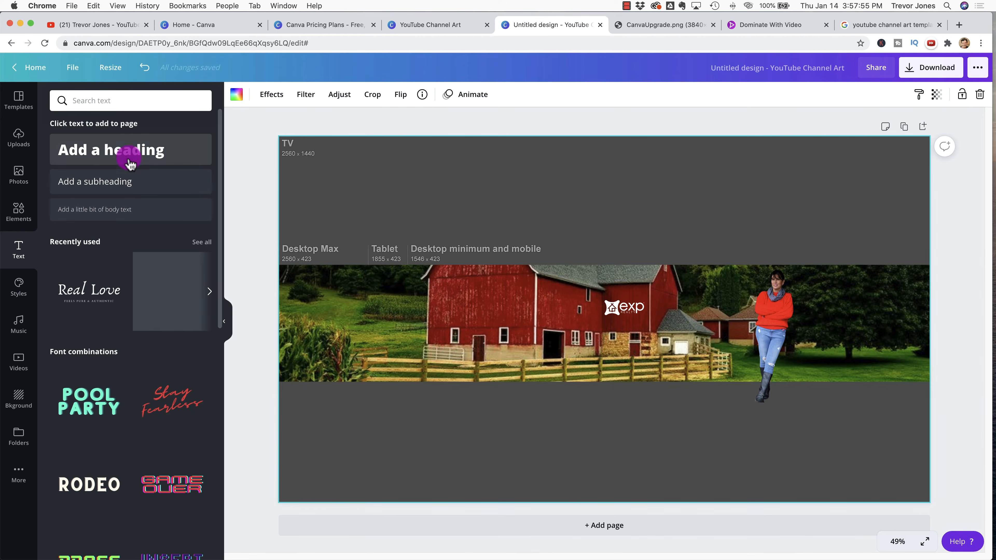
left_click(129, 157)
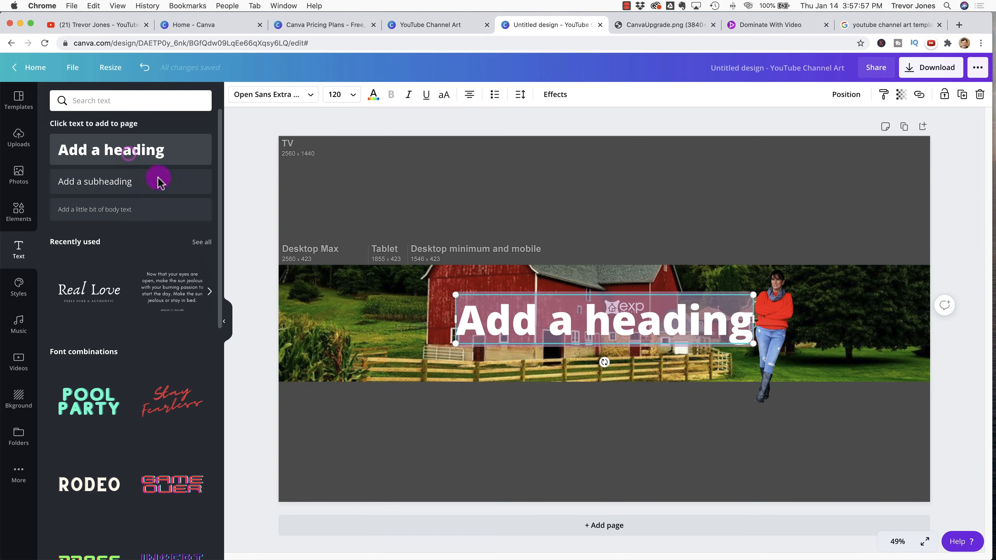
type("Gran")
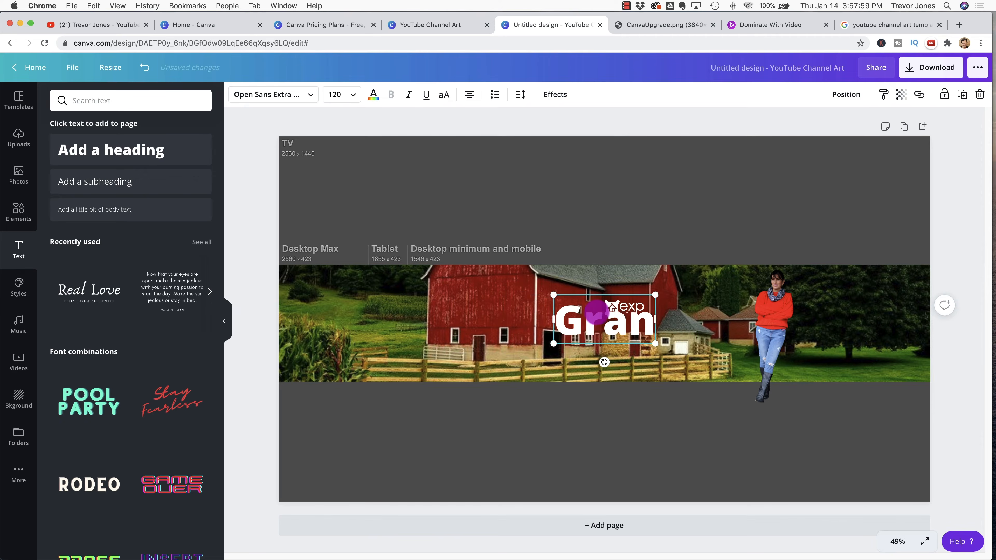
type("ts Pass Living")
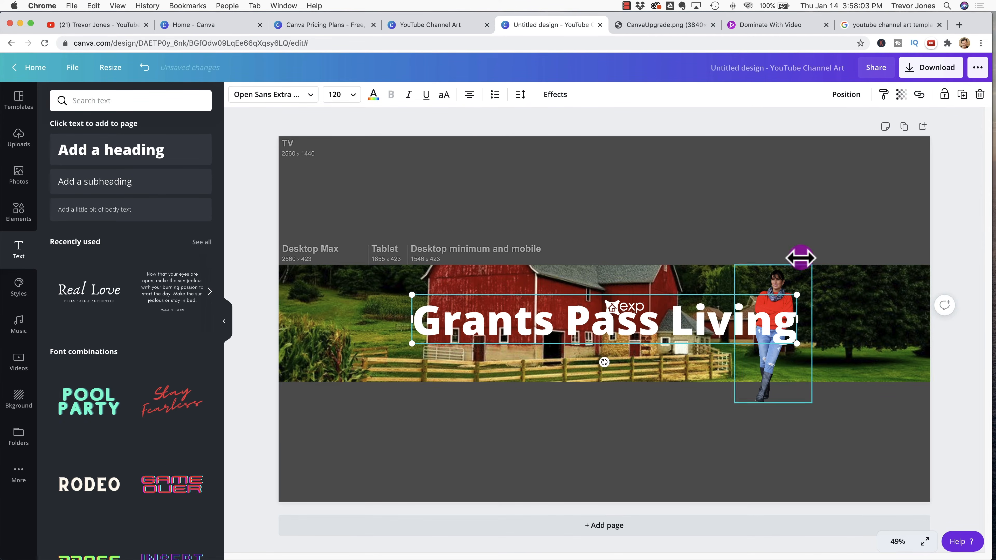
Shrink the "Grants Pass Living" heading to a font size of about 27.6 and place it on the barn's upper left wall.
left_click_drag(797, 344, 497, 278)
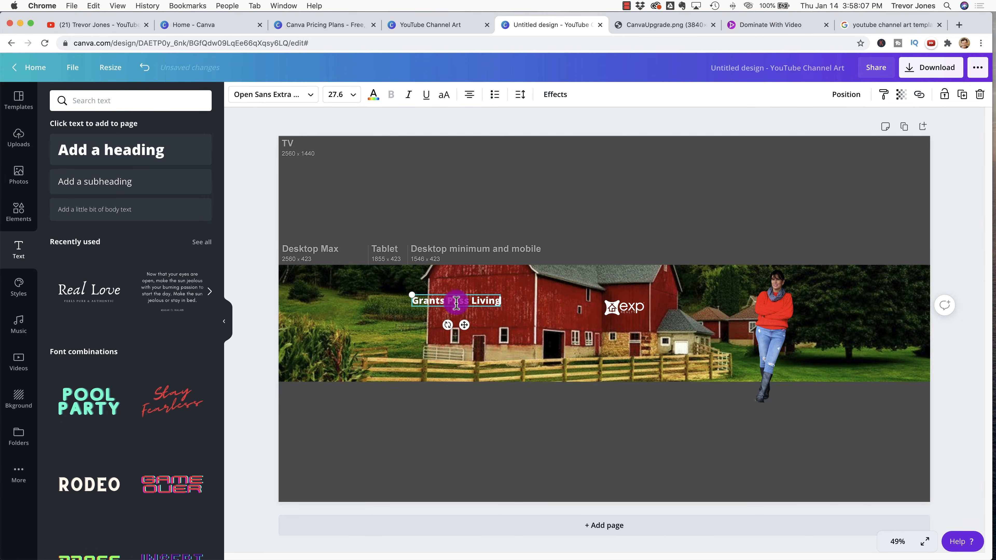
left_click(487, 212)
left_click_drag(467, 306, 490, 291)
left_click(539, 188)
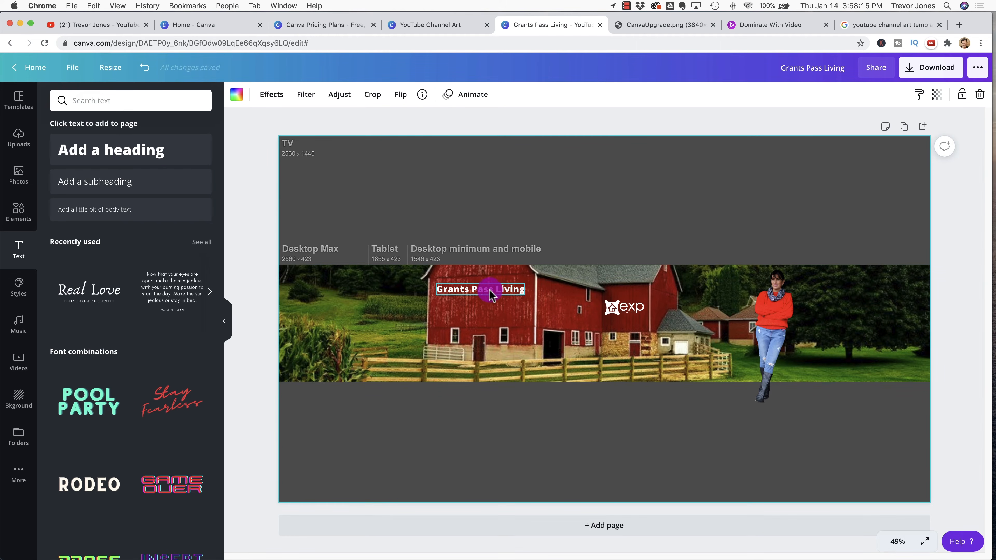
Add a subheading to the banner reading "Move to the country".
left_click(135, 182)
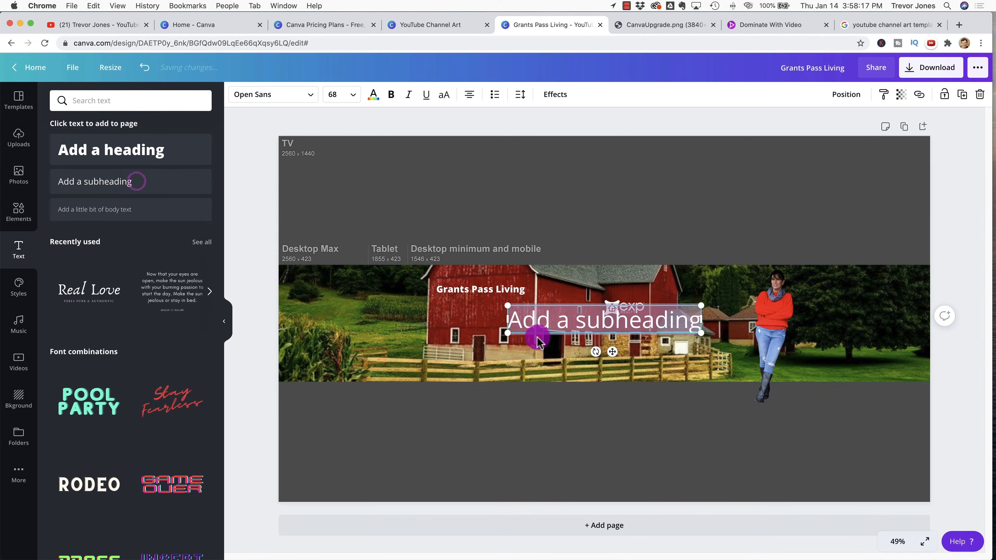
left_click(568, 314)
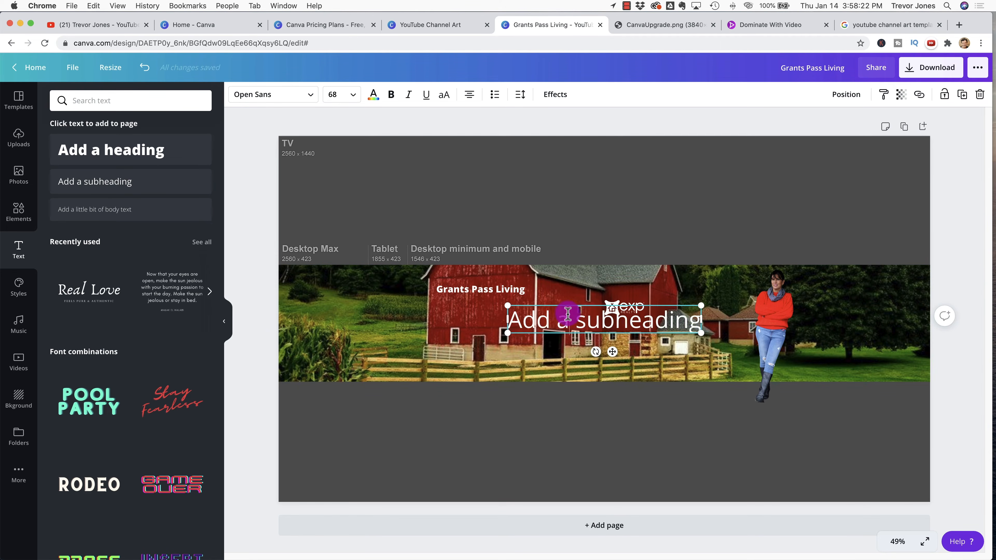
triple_click(568, 315)
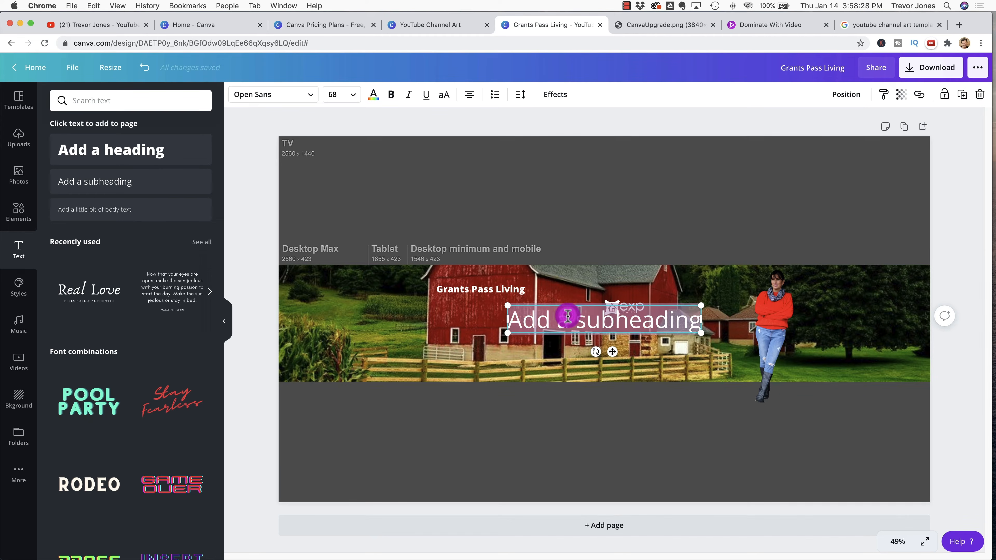
type("Move to th eco")
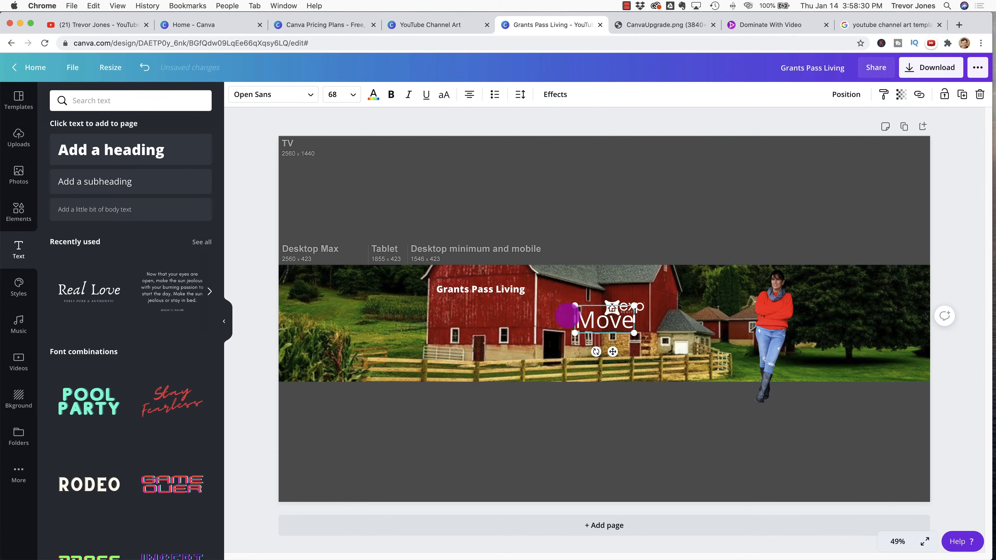
key("BackSpace")
key("BackSpace")
key("BackSpace")
key("BackSpace")
type("e country")
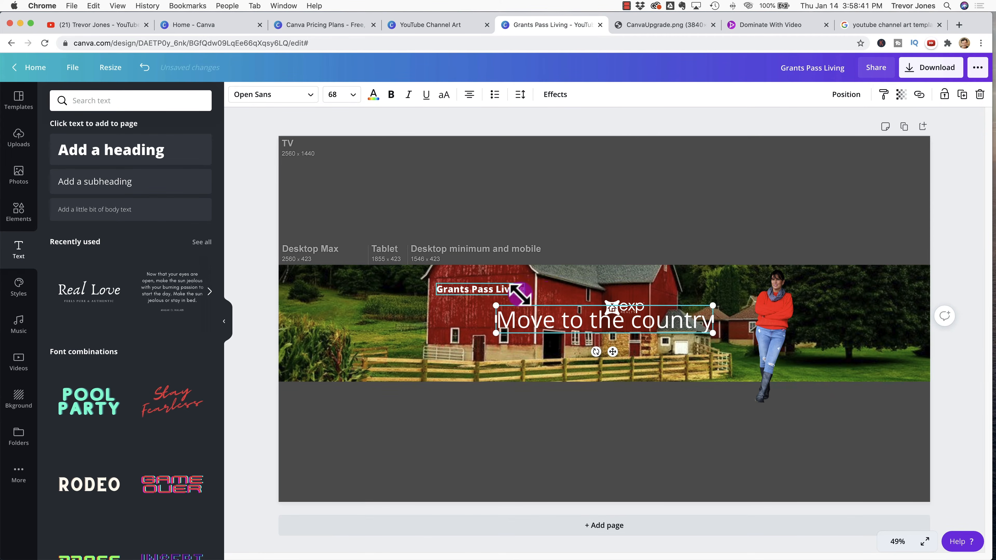
left_click(600, 201)
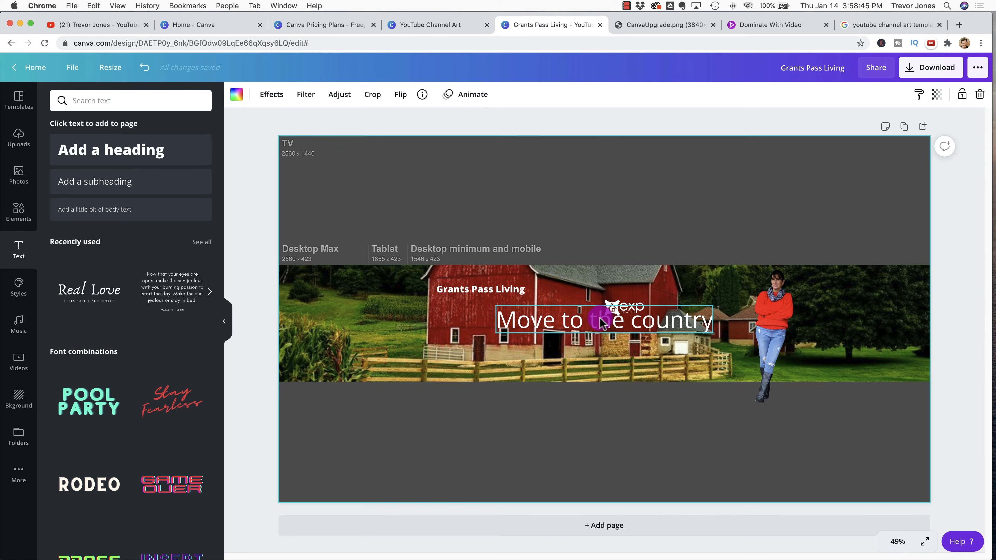
Shrink the "Move to the country" subheading to a font size of about 27.7 and align it directly beneath the "Grants Pass Living" heading.
left_click_drag(600, 324, 506, 313)
left_click_drag(619, 323, 510, 304)
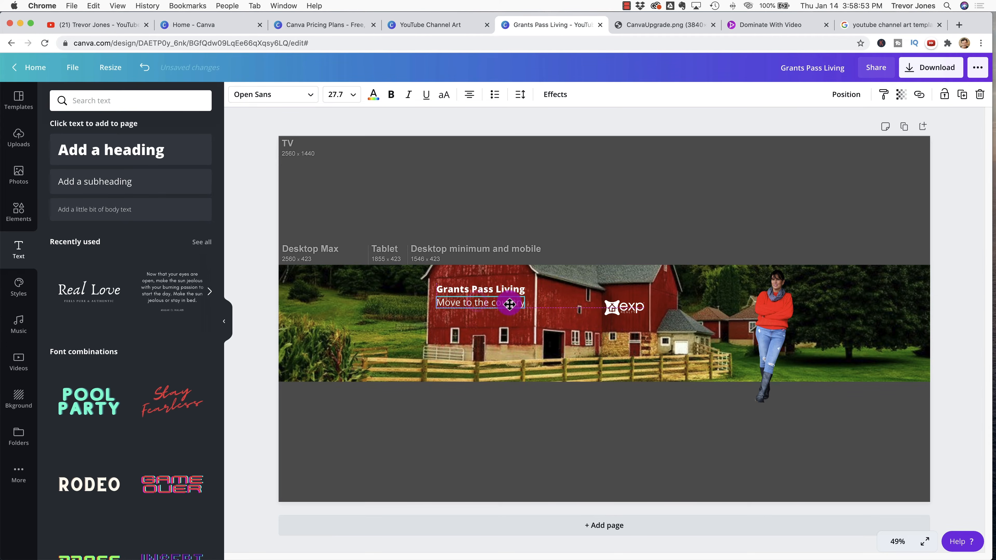
left_click(556, 413)
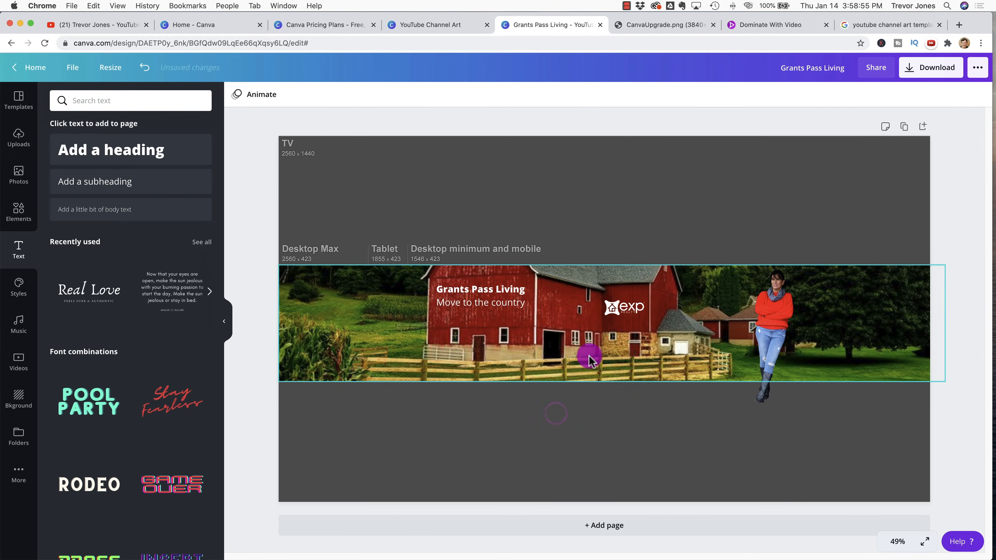
Apply a Shadow effect to the "Grants Pass Living" heading with transparency 100, dark gray color and direction -40.
left_click(499, 304)
left_click(502, 293)
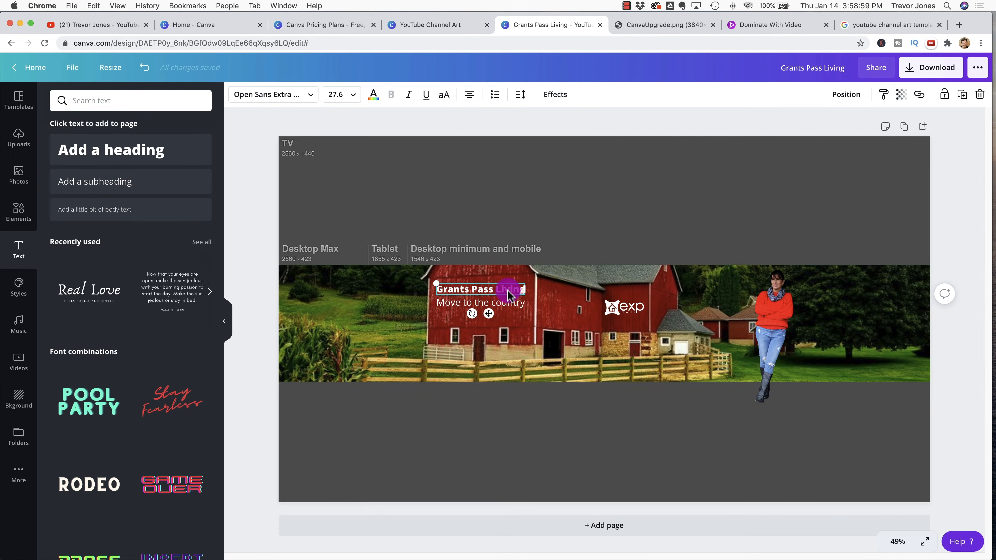
left_click(553, 95)
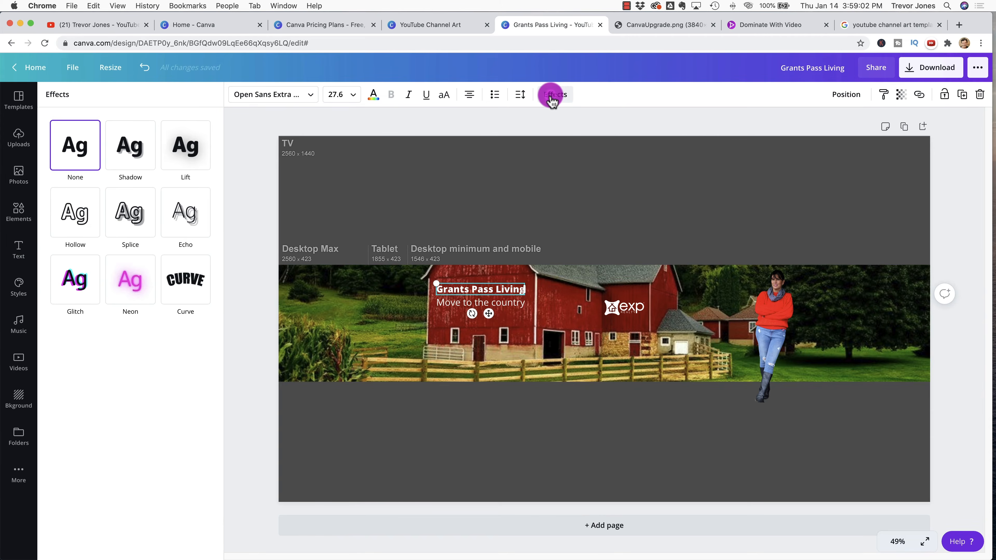
left_click(141, 152)
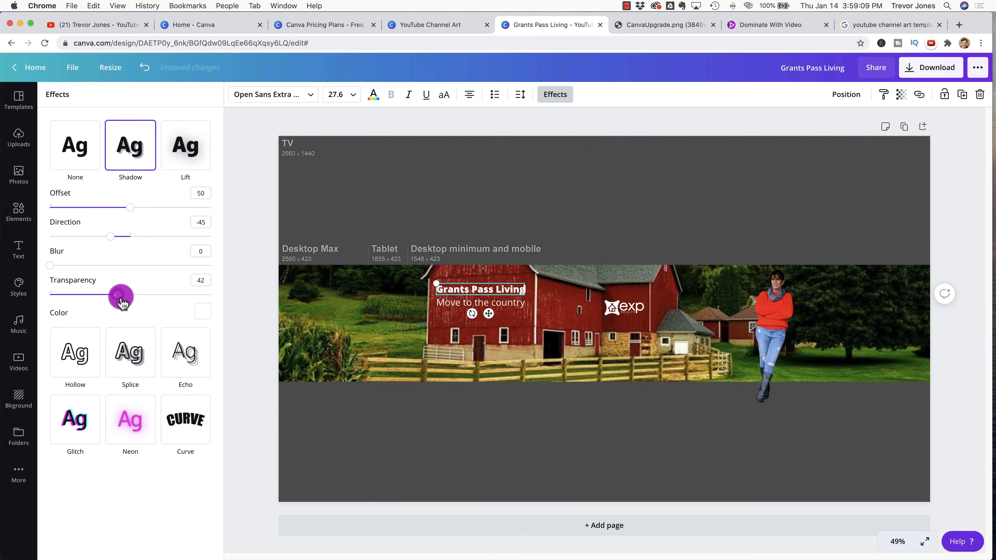
left_click_drag(122, 303, 229, 313)
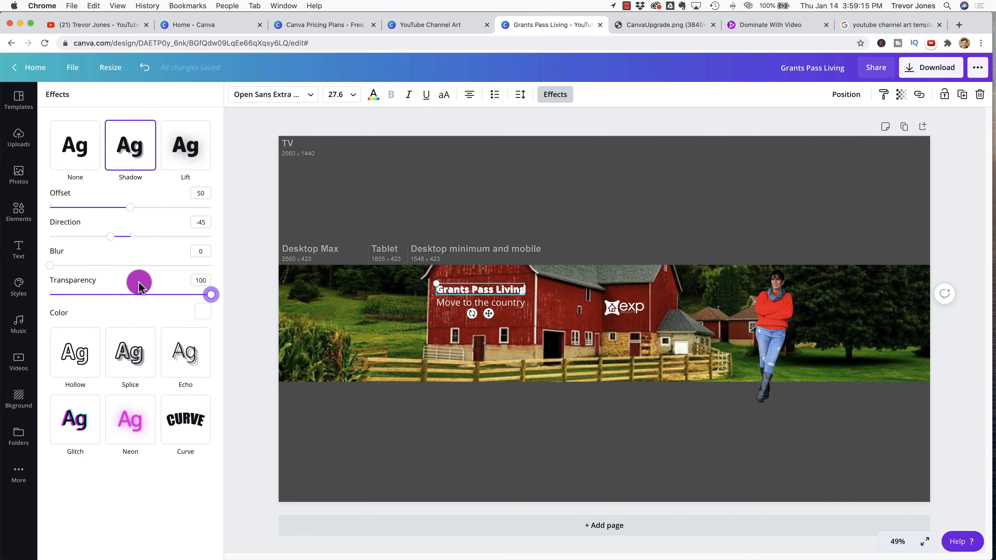
left_click(202, 313)
left_click(90, 446)
left_click_drag(111, 236, 112, 236)
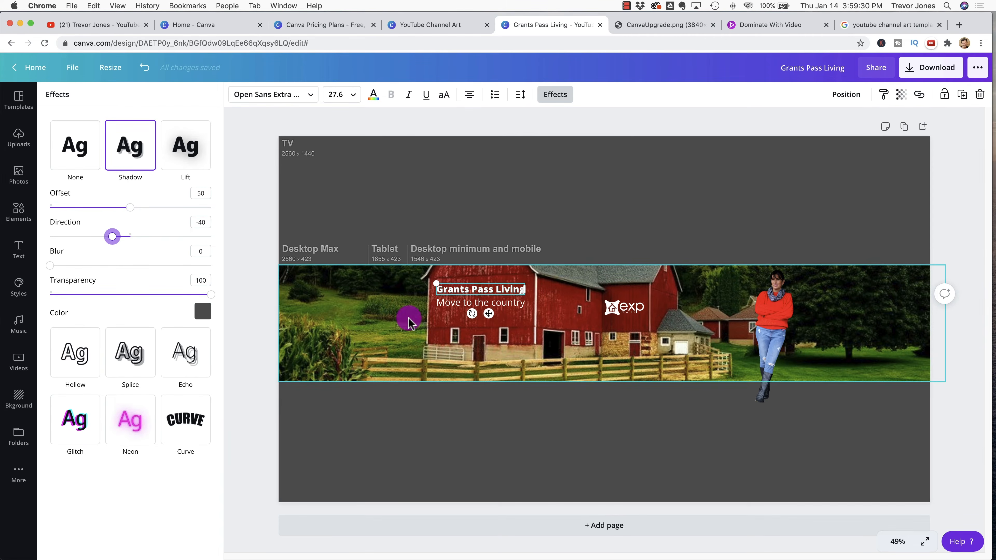
Change the "Grants Pass Living" heading's shadow to black with transparency 60 and blur 25.
left_click(897, 544)
left_click(899, 340)
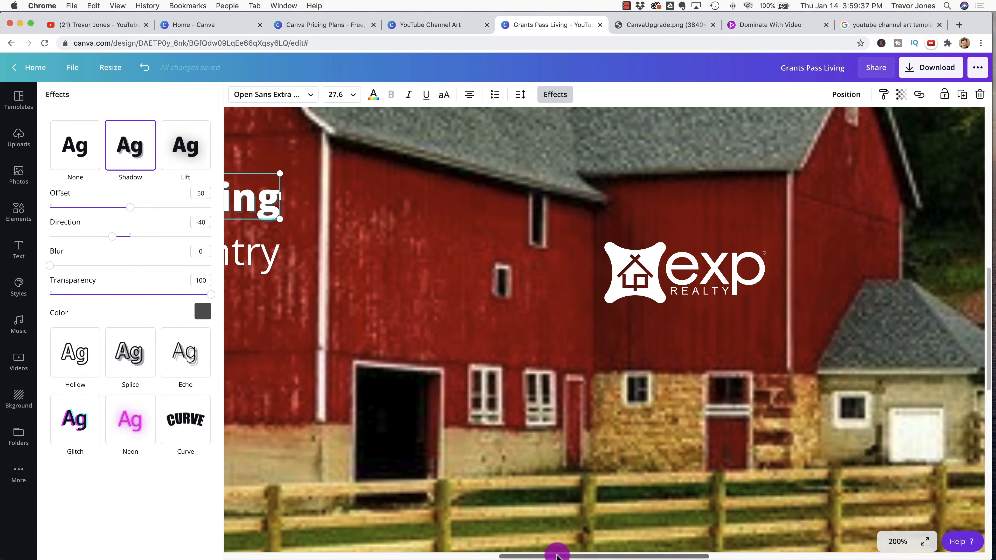
left_click_drag(557, 555, 450, 553)
left_click(473, 374)
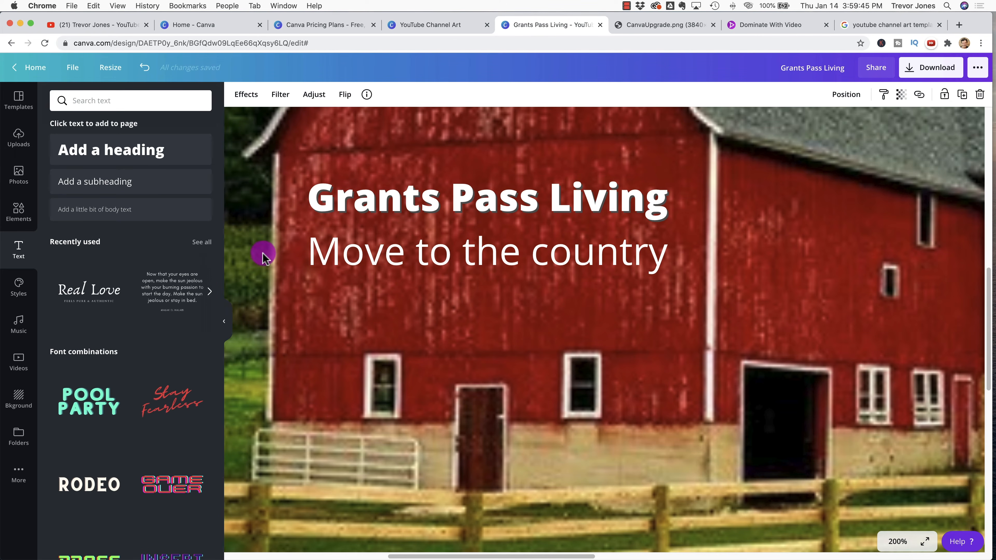
left_click(380, 202)
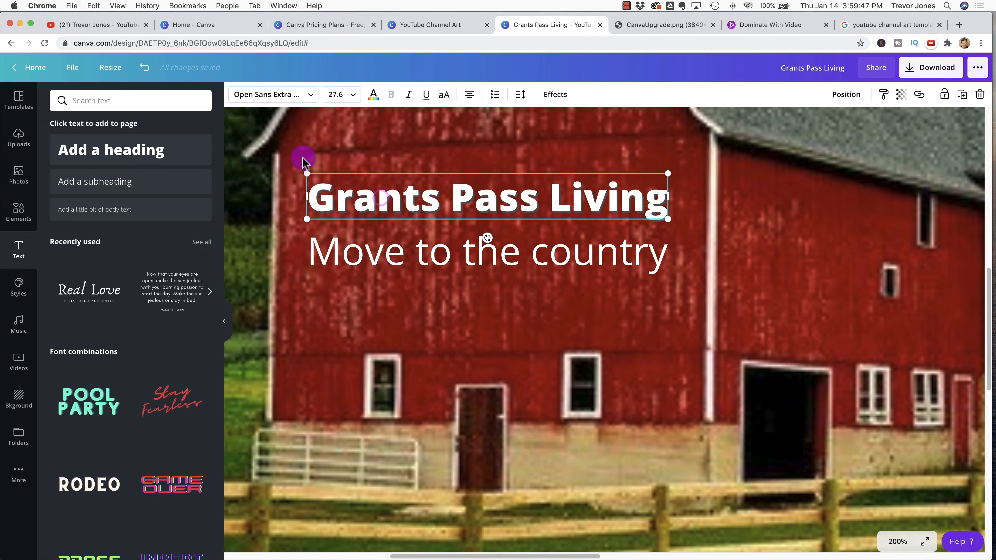
left_click(556, 95)
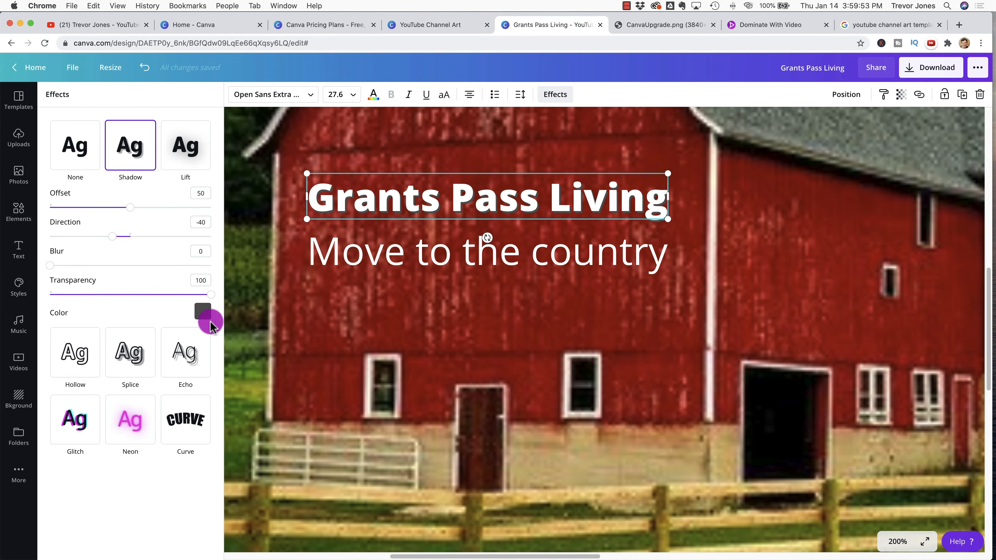
left_click(203, 312)
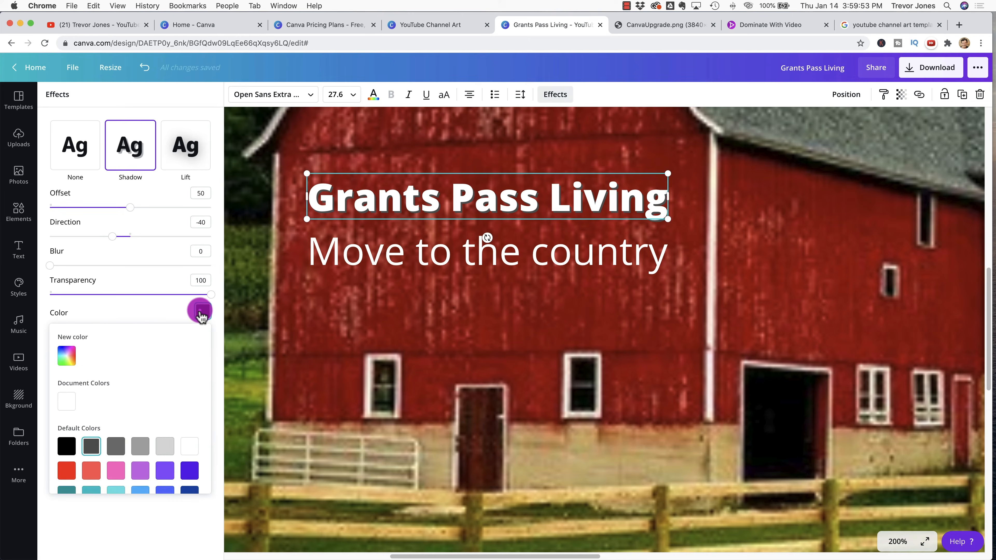
left_click(67, 447)
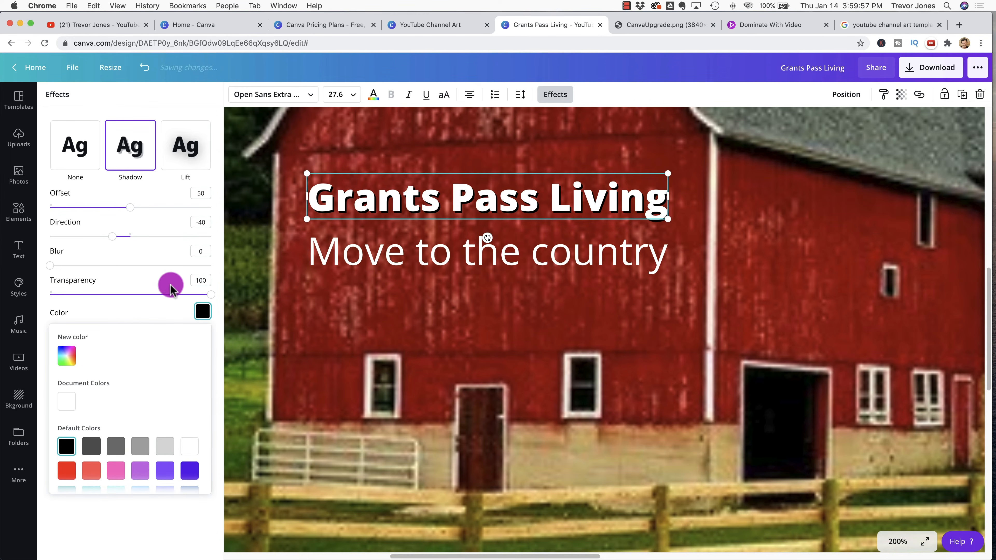
left_click_drag(211, 299, 146, 294)
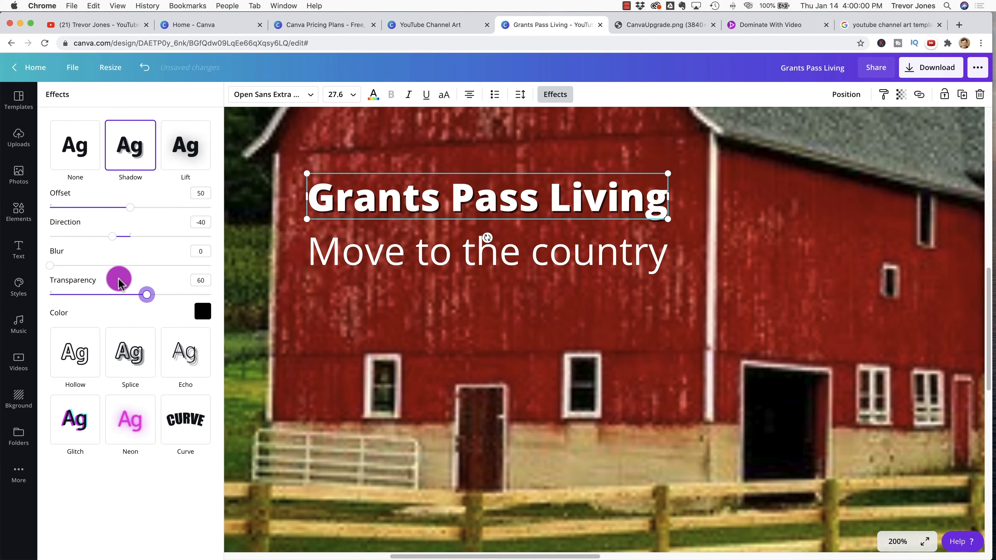
left_click_drag(49, 265, 91, 268)
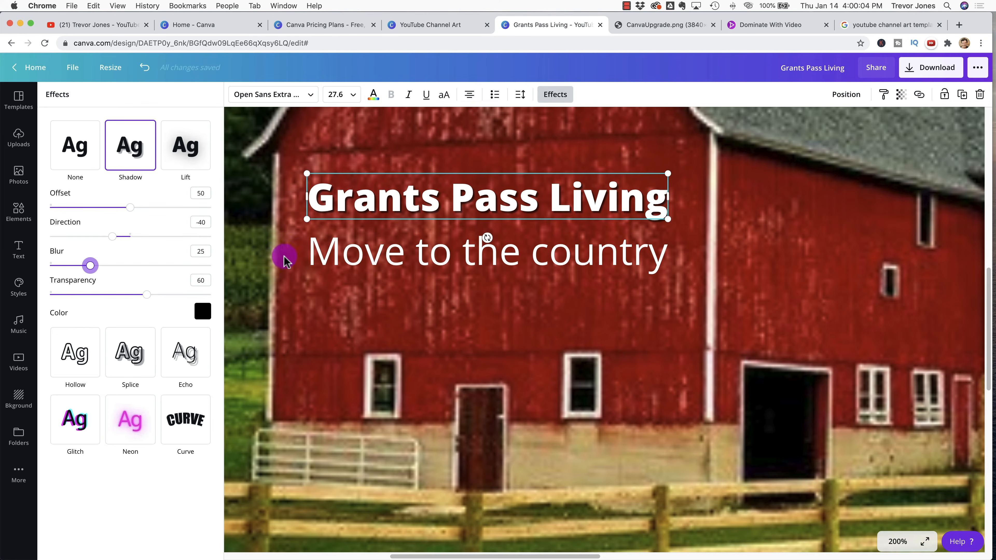
Apply a black Shadow effect to the "Move to the country" subheading with transparency 77 and blur 27.
left_click(394, 260)
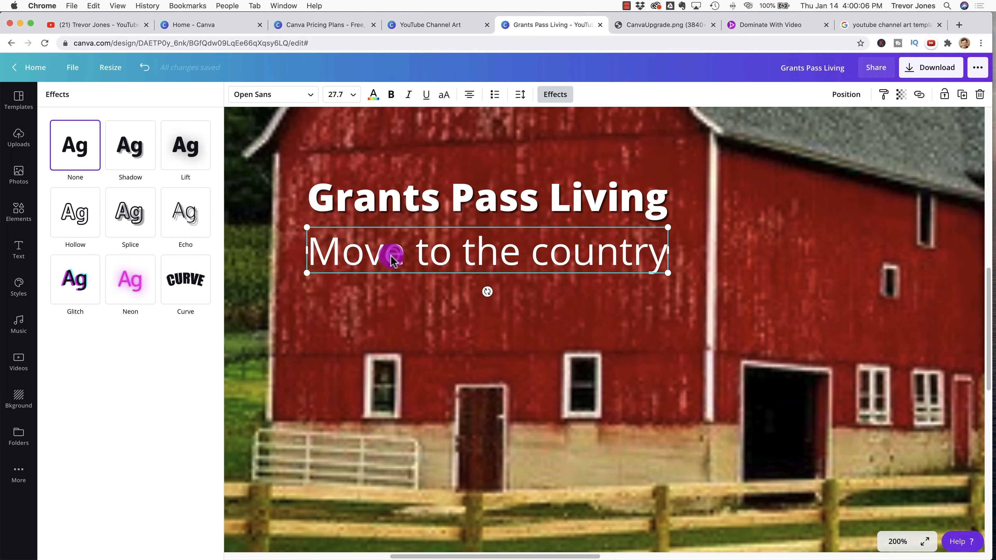
left_click(138, 150)
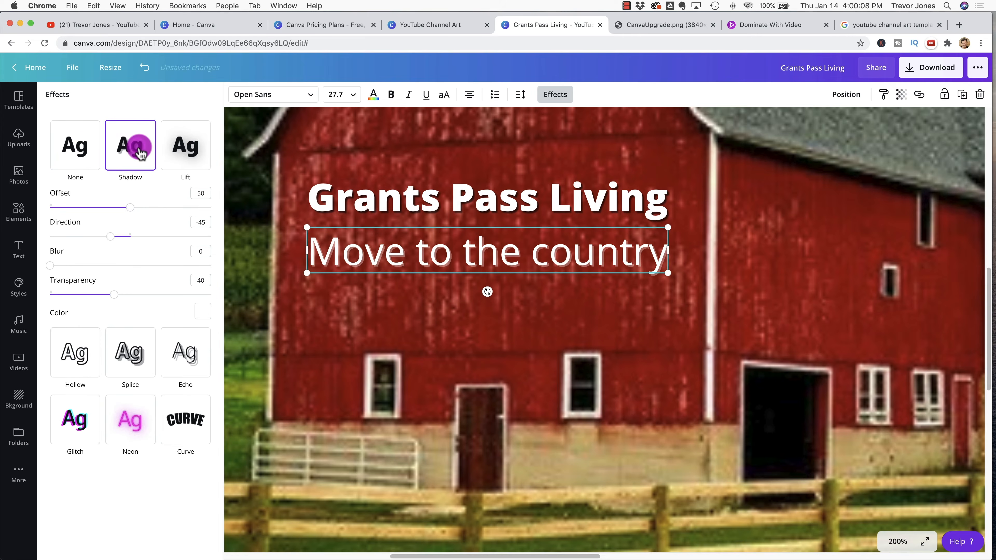
left_click_drag(113, 298, 174, 295)
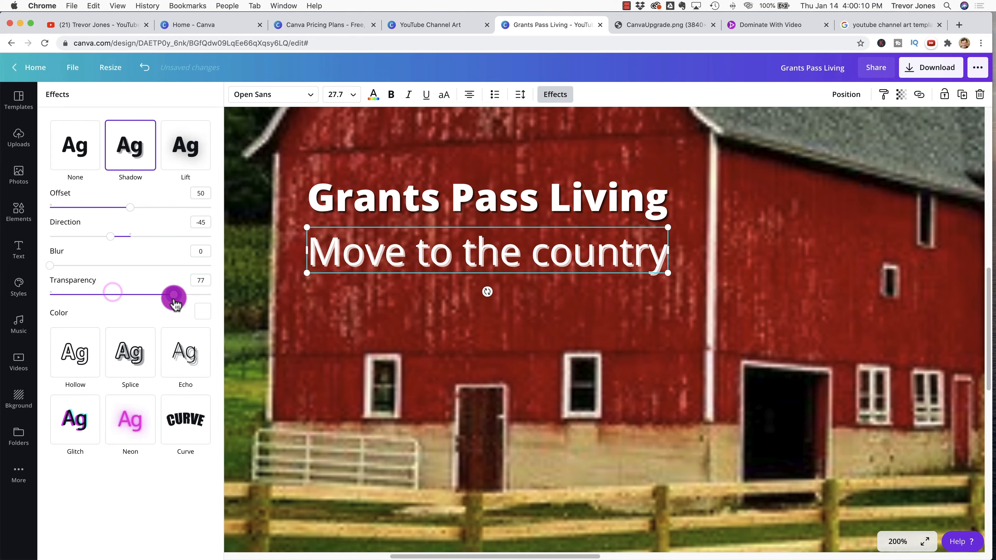
left_click(202, 312)
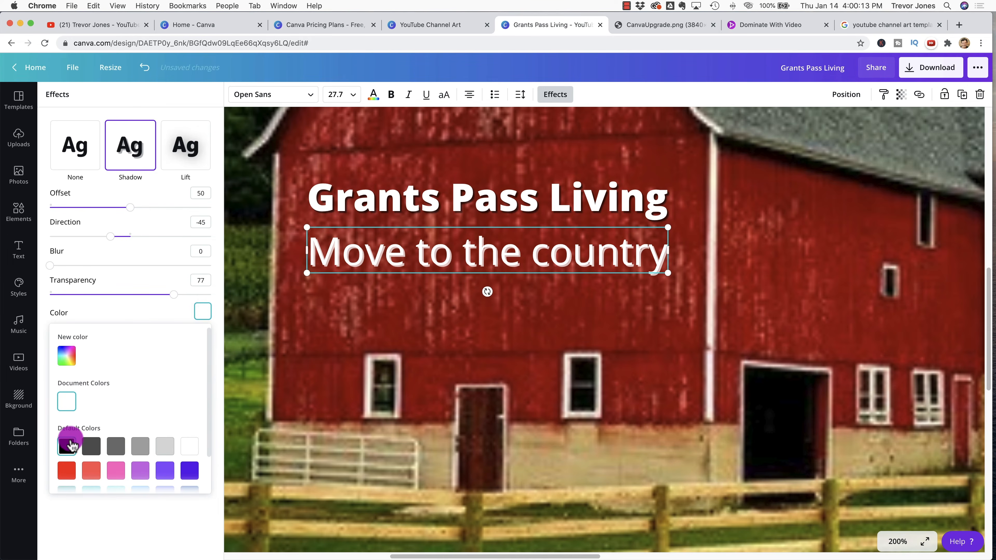
left_click(66, 447)
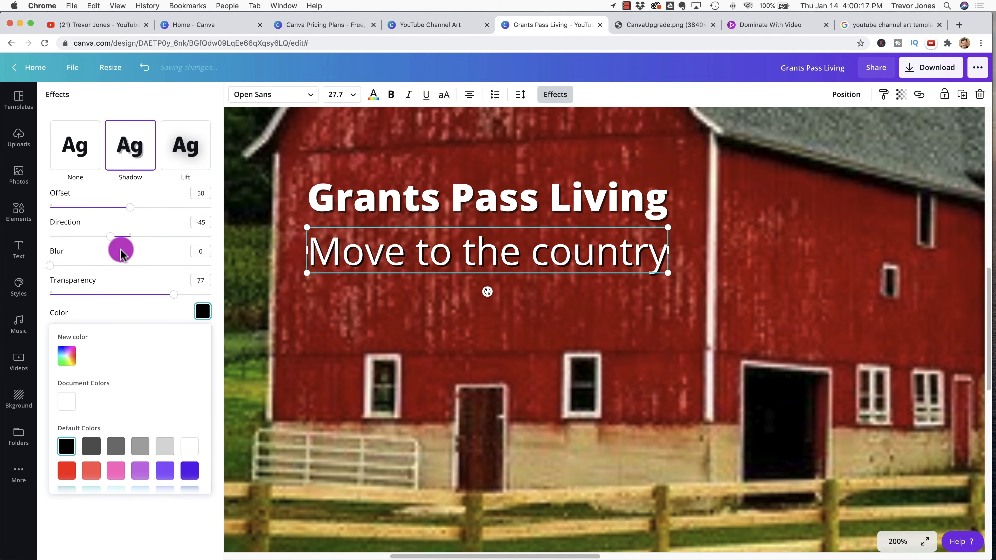
left_click_drag(49, 266, 94, 273)
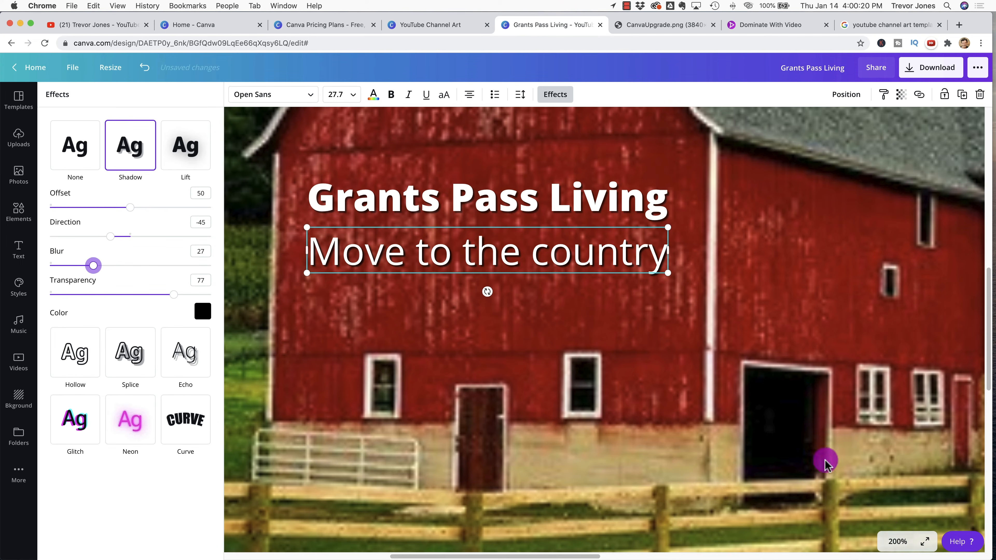
left_click(898, 541)
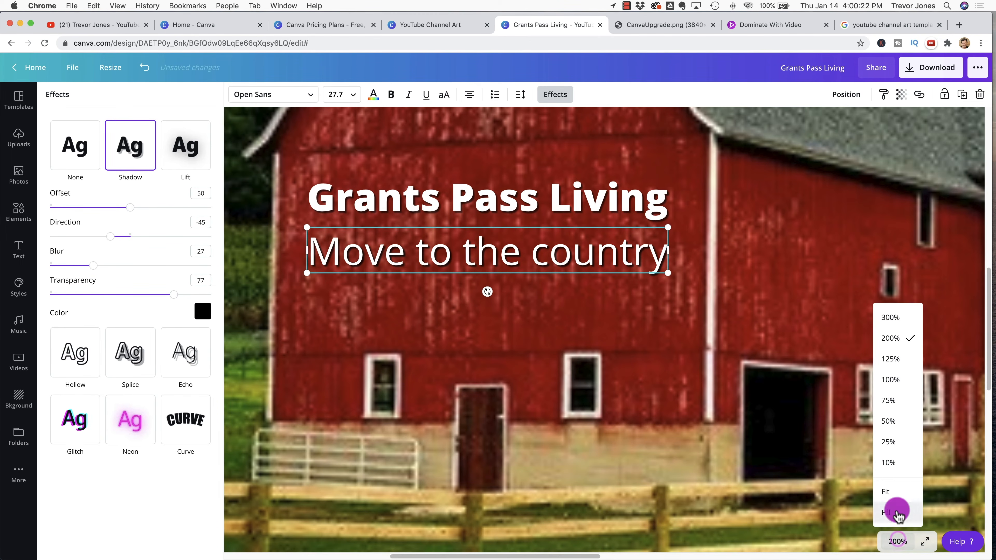
left_click(893, 497)
left_click(577, 436)
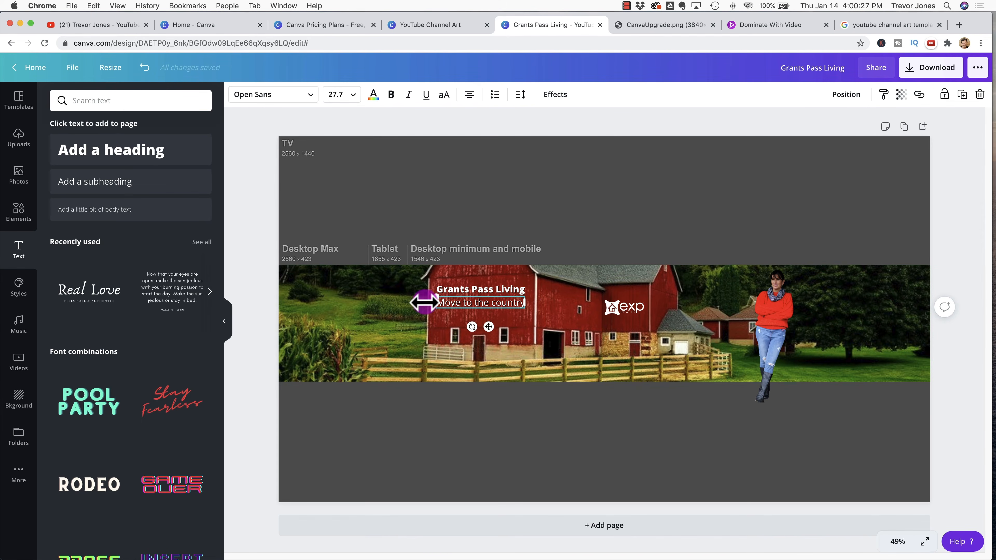
left_click(512, 429)
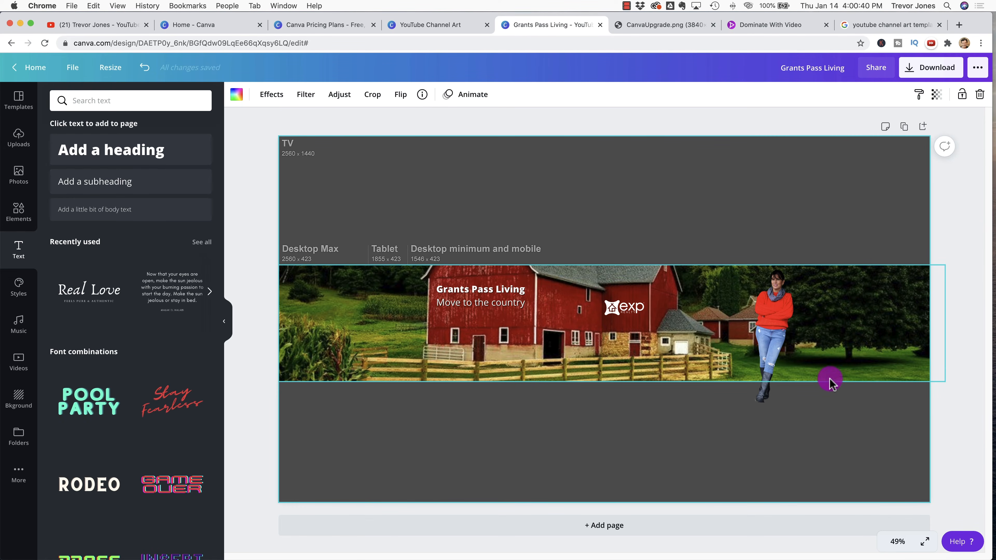
left_click(94, 28)
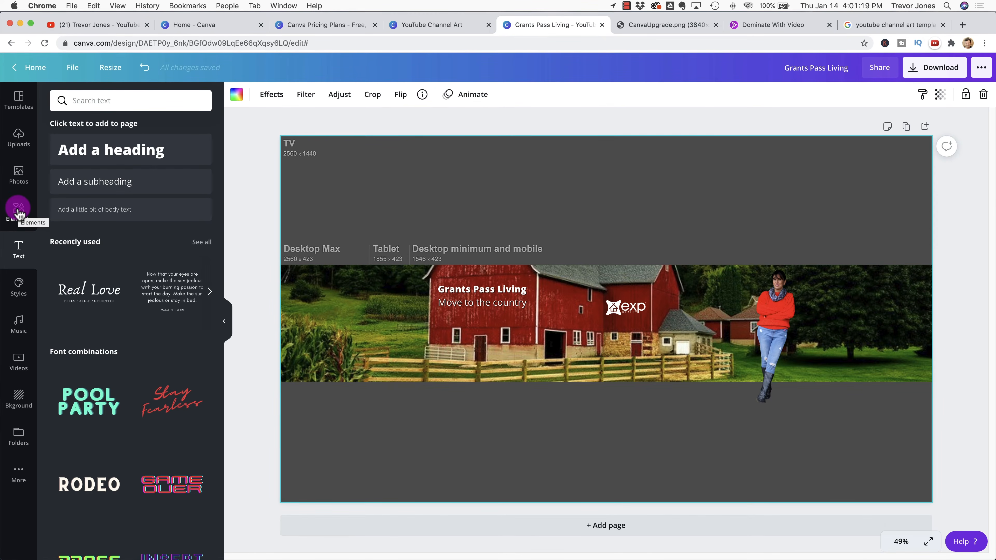
Search the elements for "arrow" and add the thick white curved arrow pointing right to the banner.
left_click(18, 211)
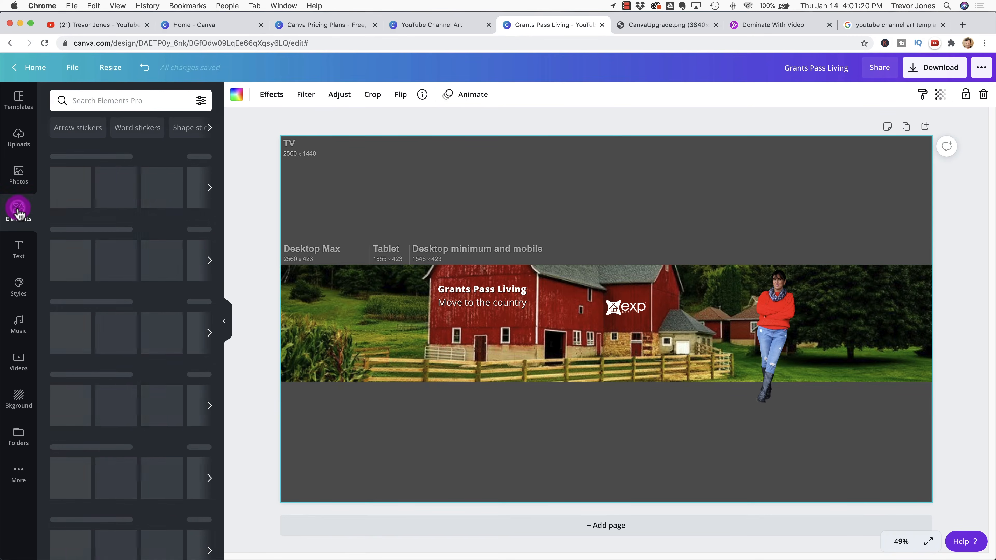
left_click(95, 95)
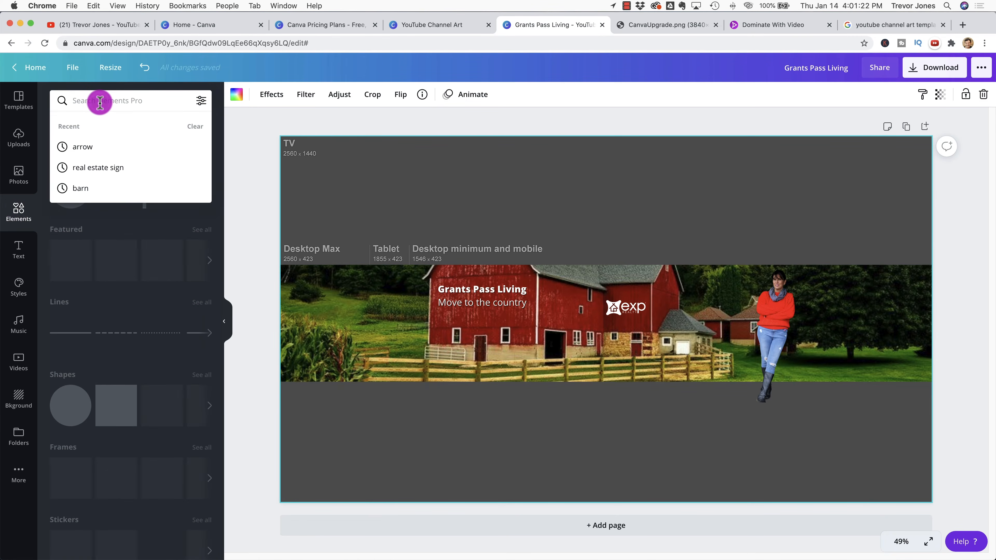
type("arrow")
key("Return")
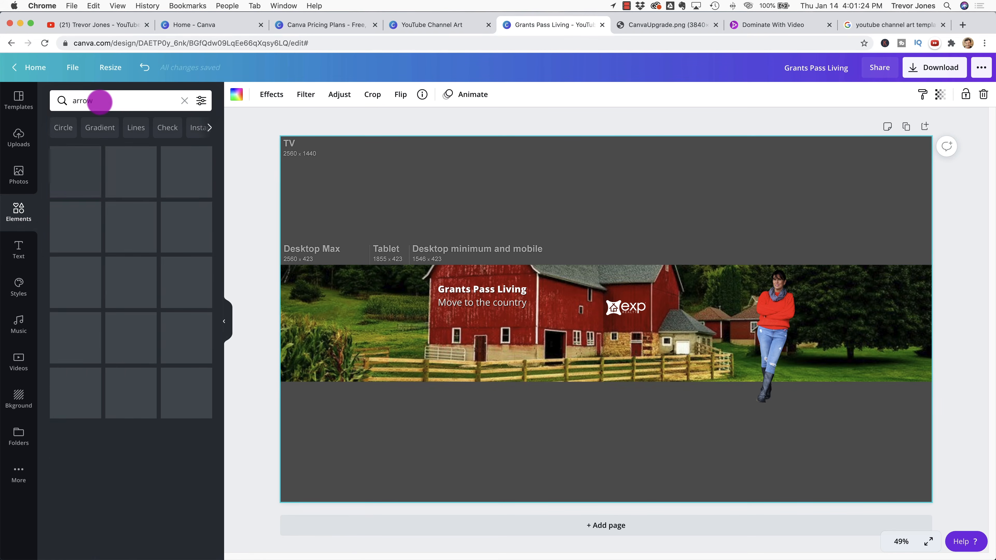
left_click_drag(219, 123, 215, 304)
left_click(203, 261)
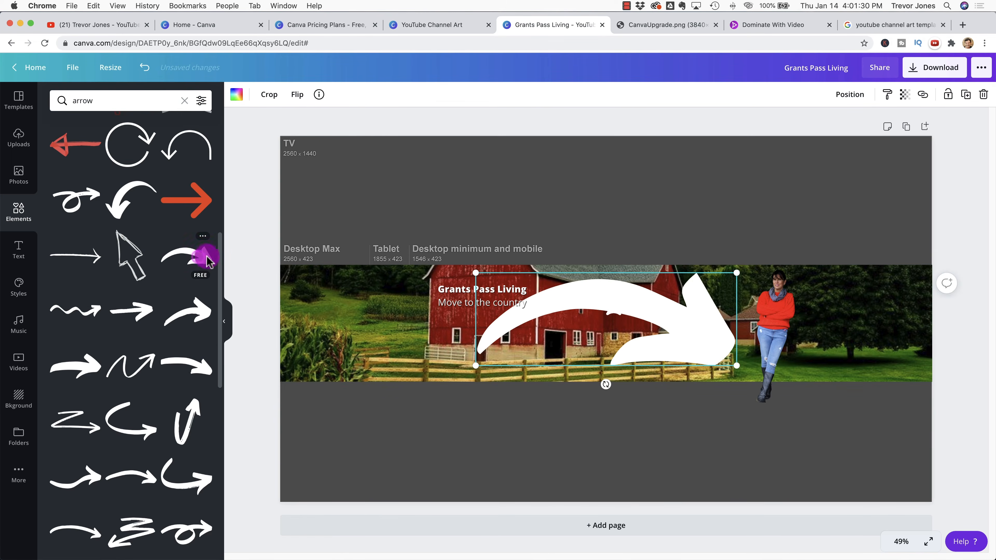
Shrink the white curved arrow, rotate it to point down, and place it near the banner's right end beside the portrait.
left_click_drag(717, 277, 542, 343)
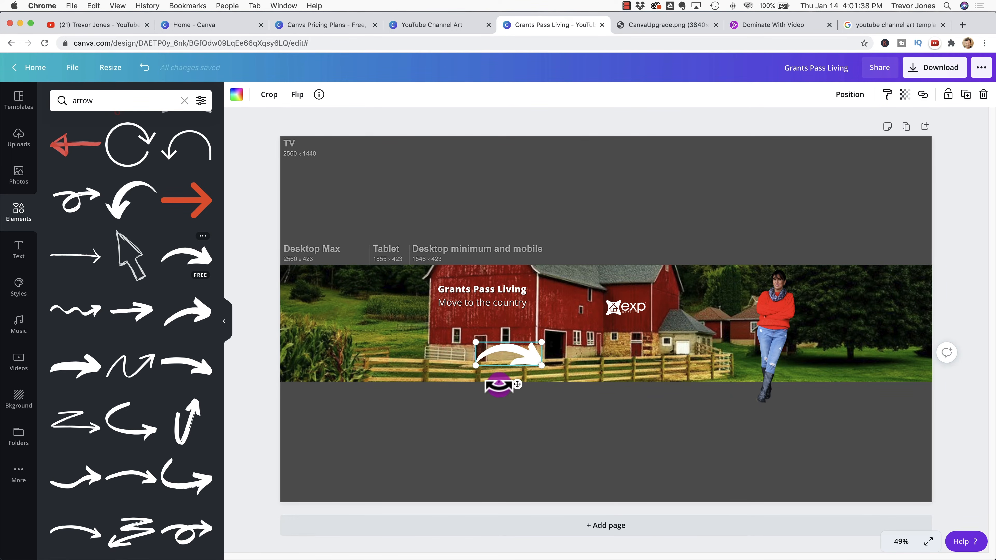
left_click_drag(498, 386, 889, 334)
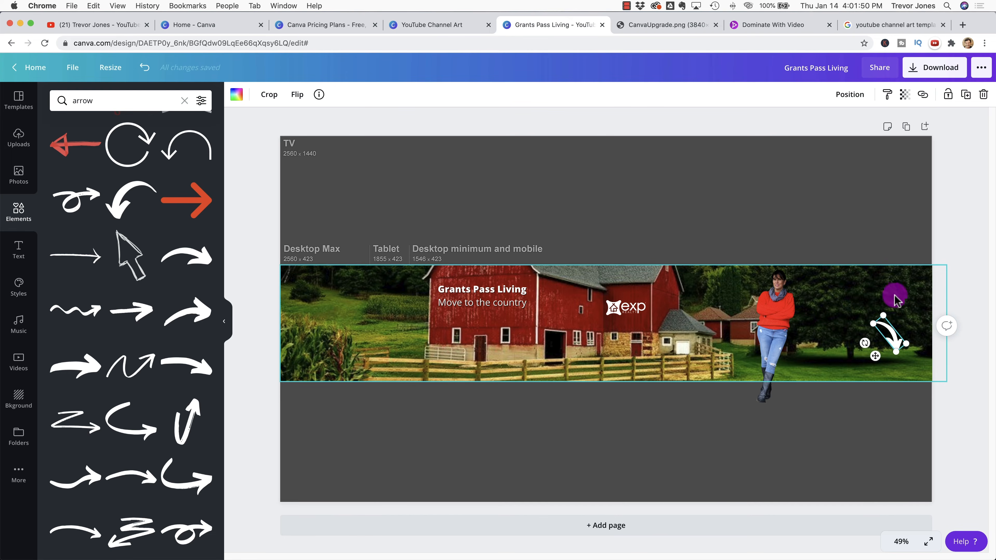
left_click(864, 305)
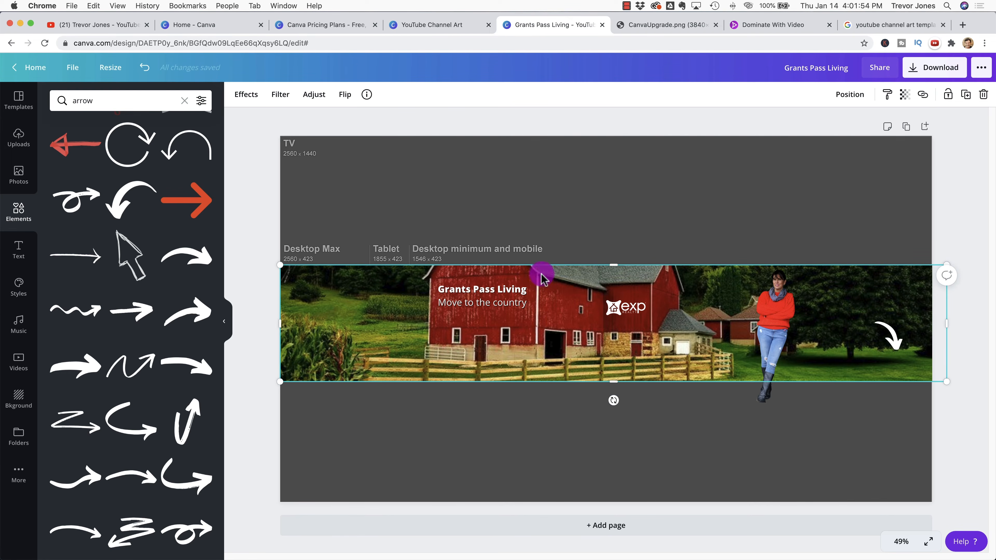
Add the "Cheers to the new year" font combination and place it to the right of the portrait, above the arrow.
left_click(17, 248)
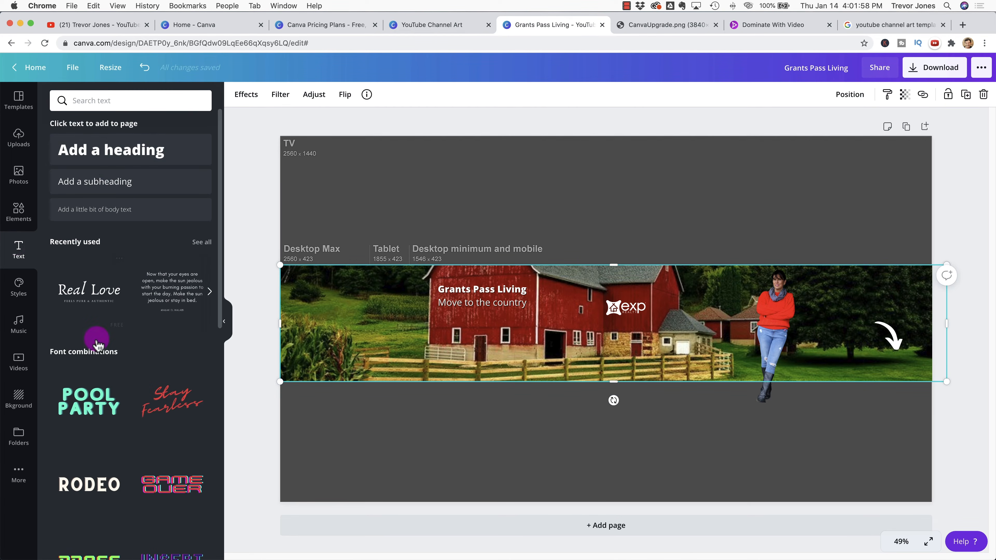
left_click_drag(221, 266, 217, 467)
scroll(217, 473, "down", 2)
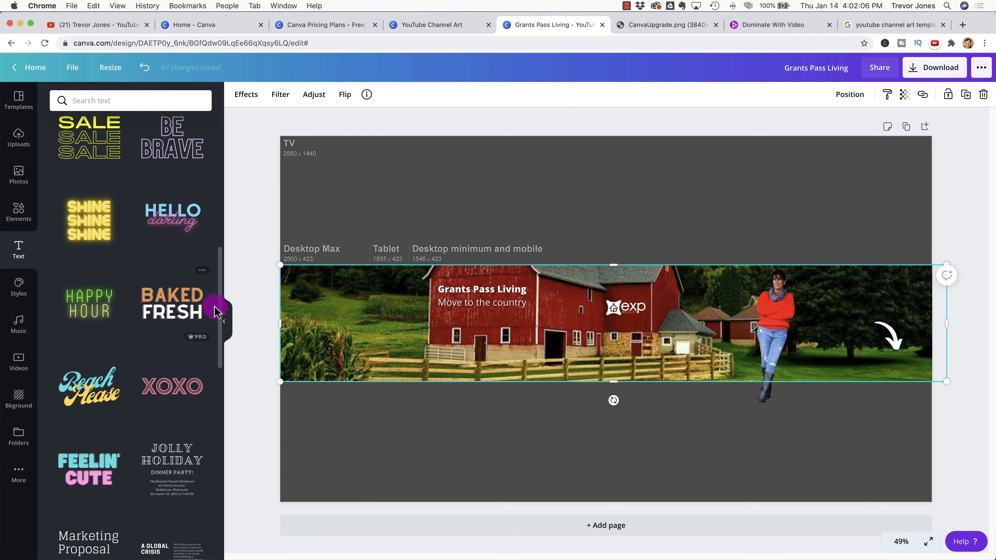
left_click_drag(221, 288, 217, 433)
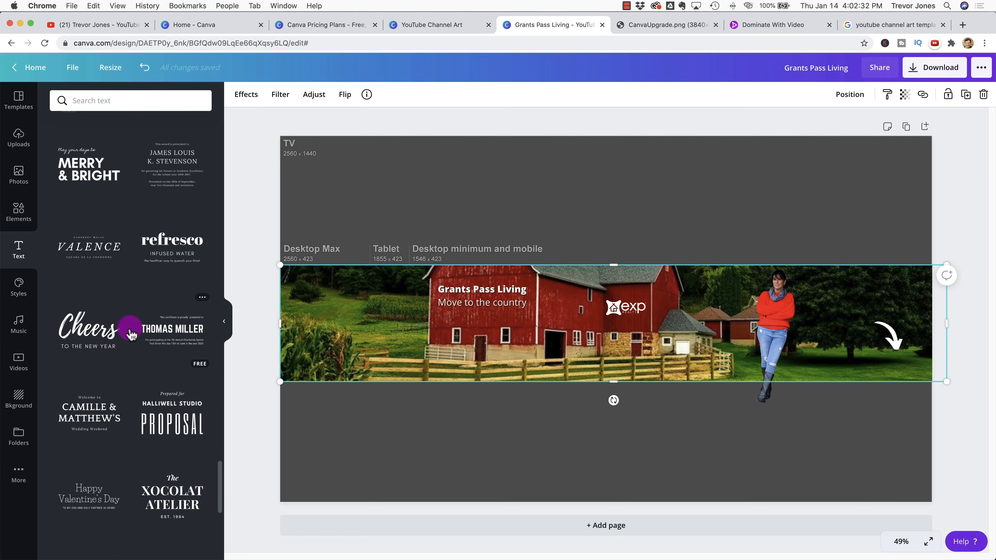
left_click(80, 332)
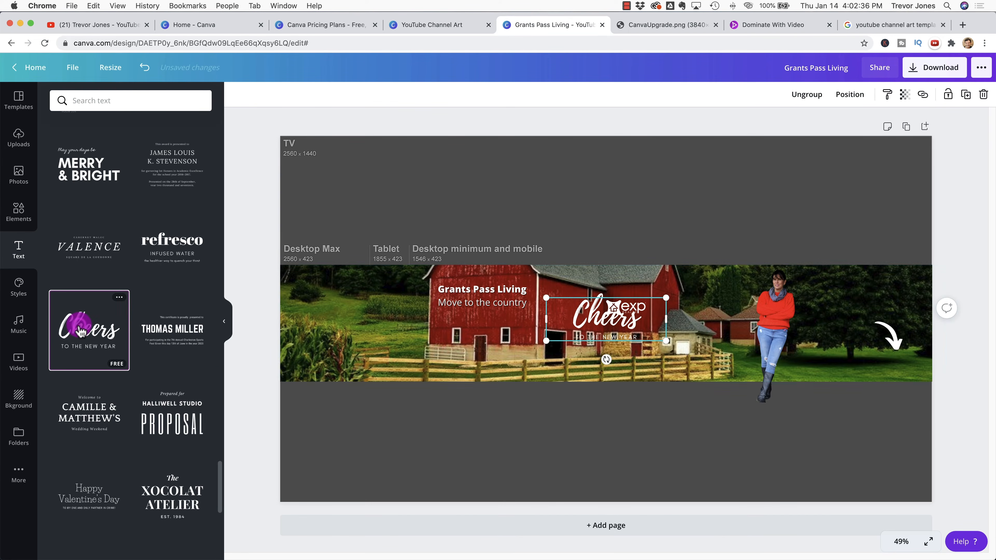
left_click_drag(628, 326, 859, 295)
Replace the "Cheers" text beside the portrait with "Free City Guide!".
left_click(858, 298)
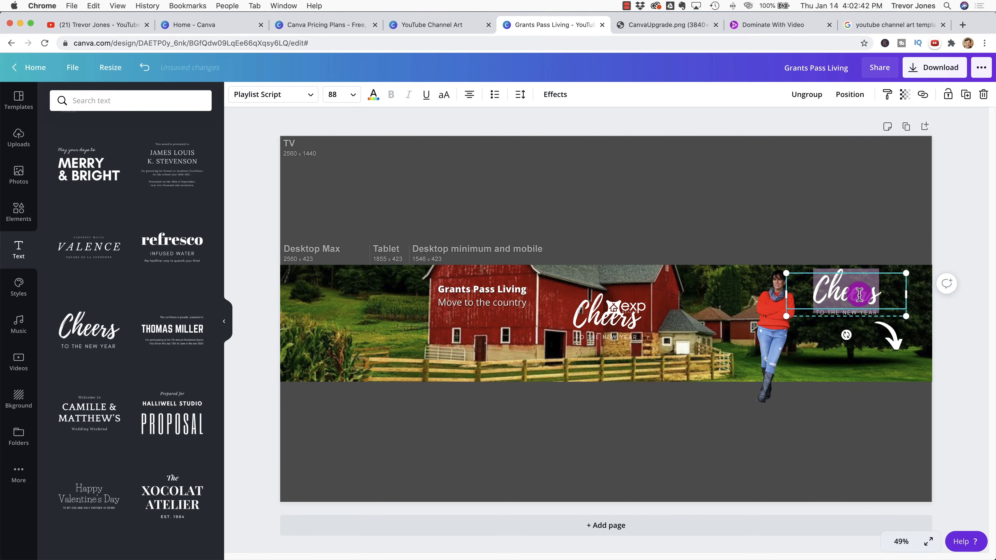
type("Free")
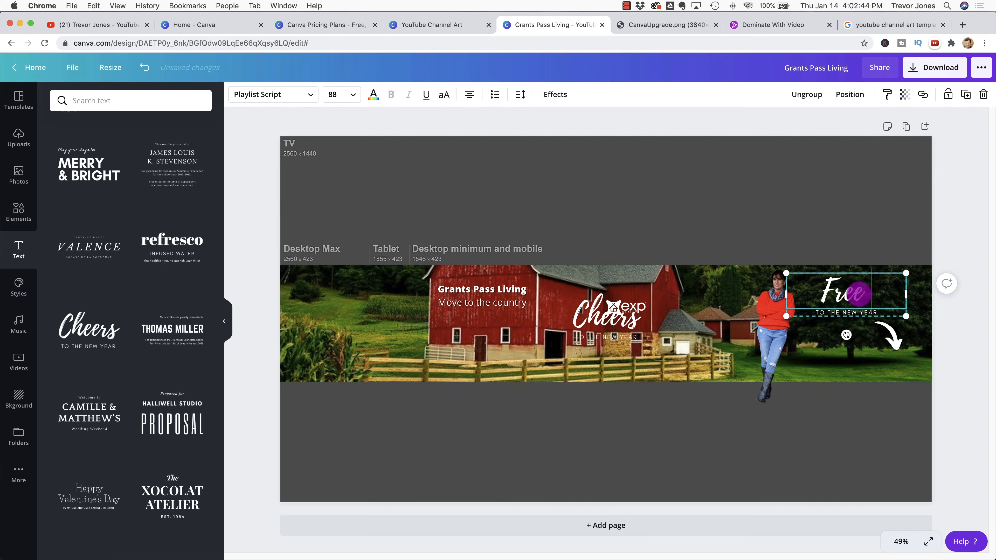
type(" county")
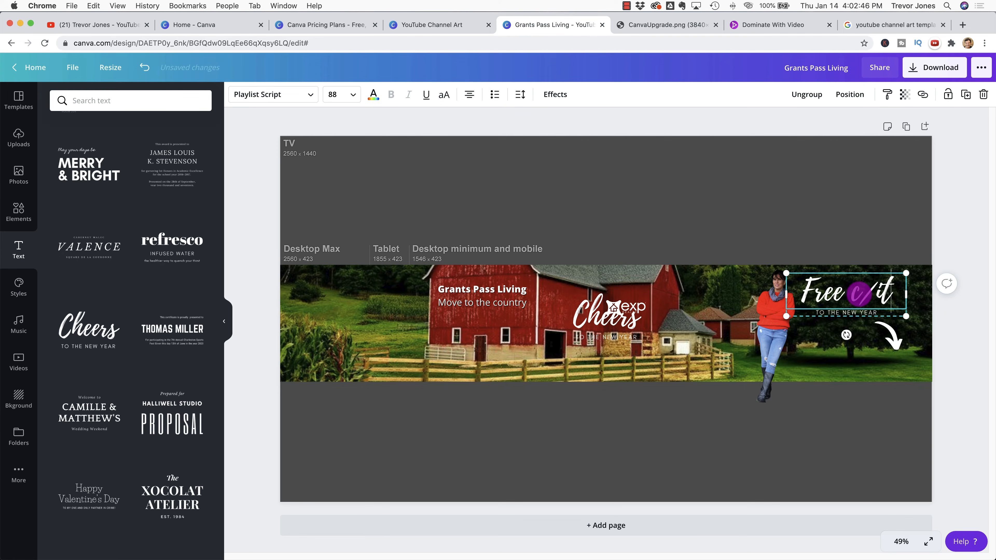
key("BackSpace")
key("BackSpace")
key("BackSpace")
key("BackSpace")
key("BackSpace")
key("BackSpace")
type("City Guide!")
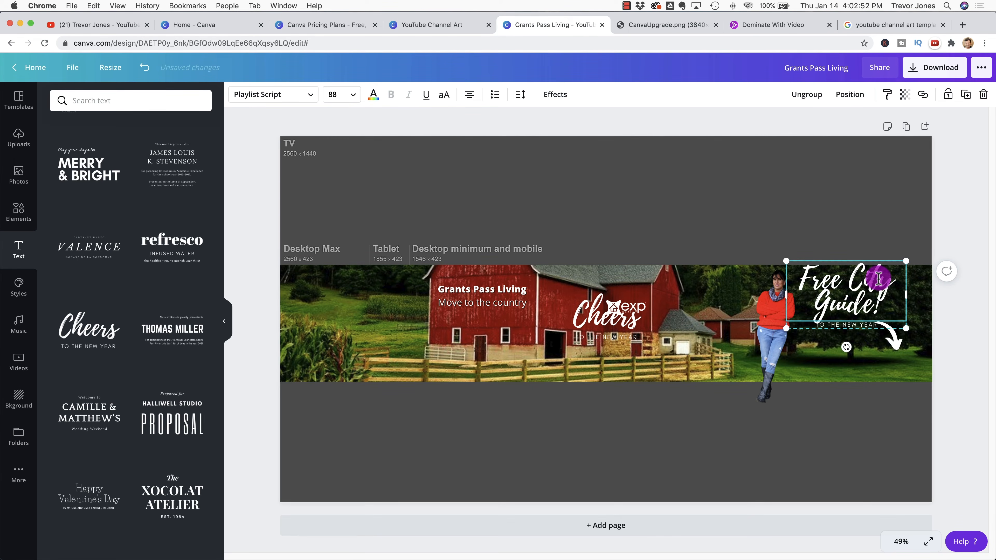
Widen the "Free City Guide!" text onto one line, scale it down to font size 48, and place it above the arrow.
left_click_drag(786, 294, 725, 294)
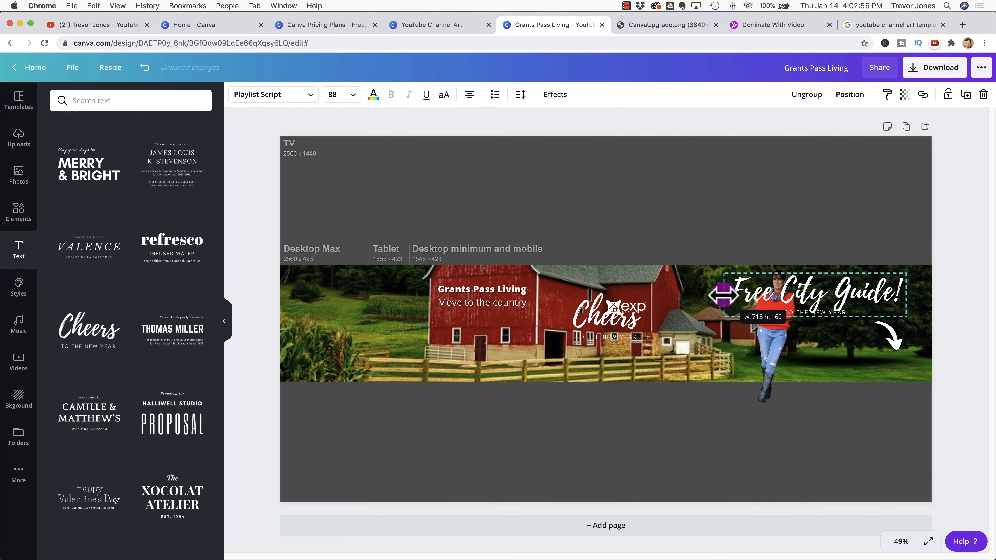
left_click_drag(905, 319, 891, 303)
left_click(830, 274)
Delete the tiny "To the new year" line beneath the "Free City Guide!" text.
left_click(890, 313)
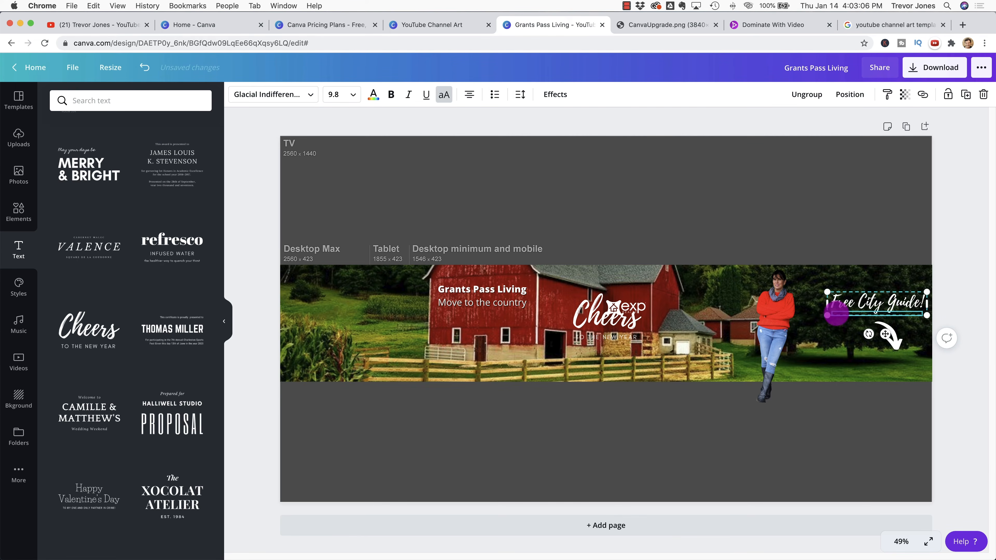
left_click(886, 413)
left_click(884, 302)
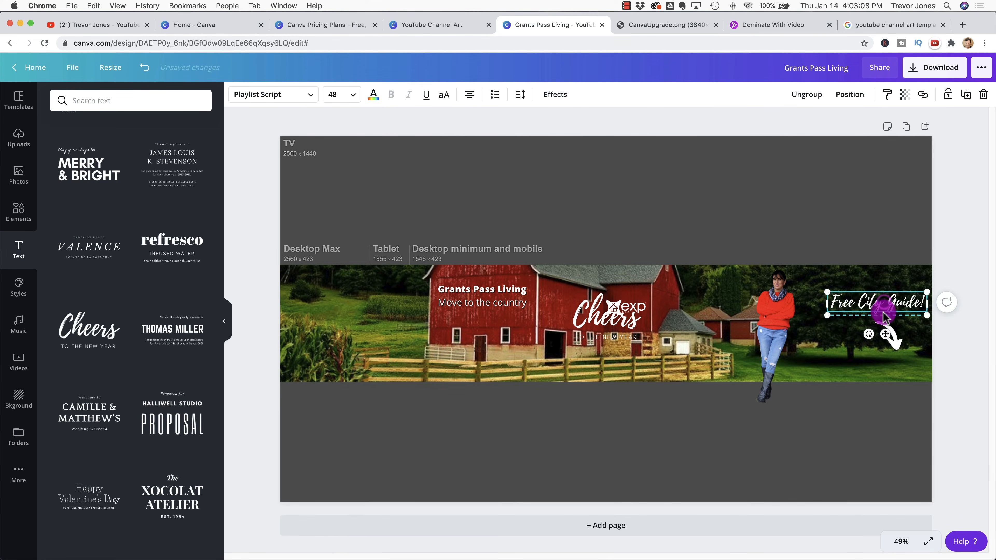
left_click(884, 313)
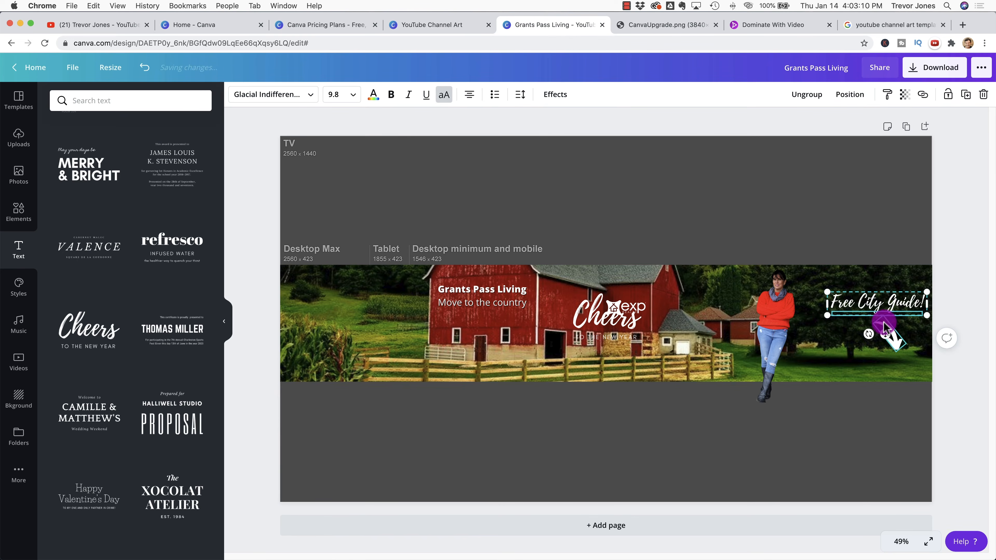
key("BackSpace")
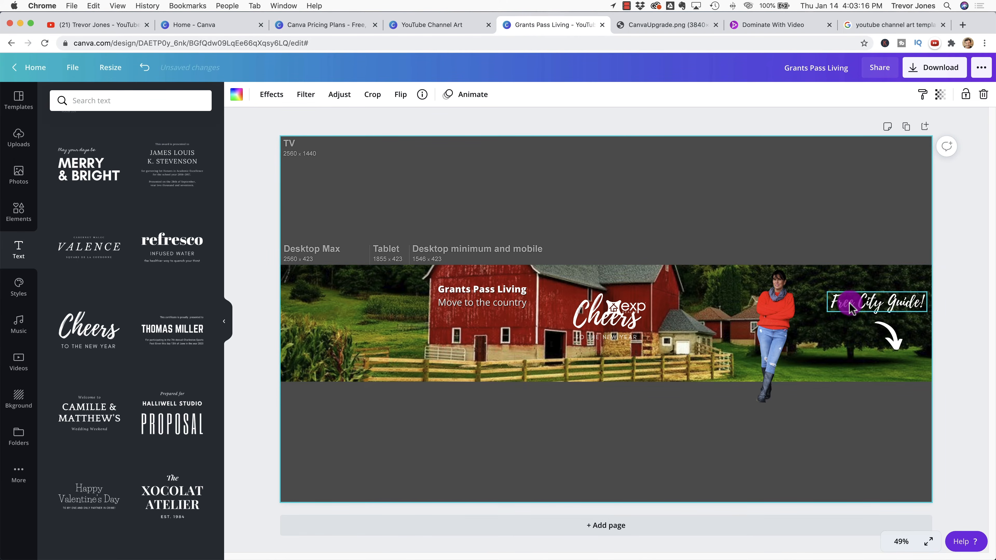
Rotate the "Free City Guide!" text to about -19° and nudge it into place above the arrow.
left_click(862, 306)
left_click_drag(879, 329, 882, 334)
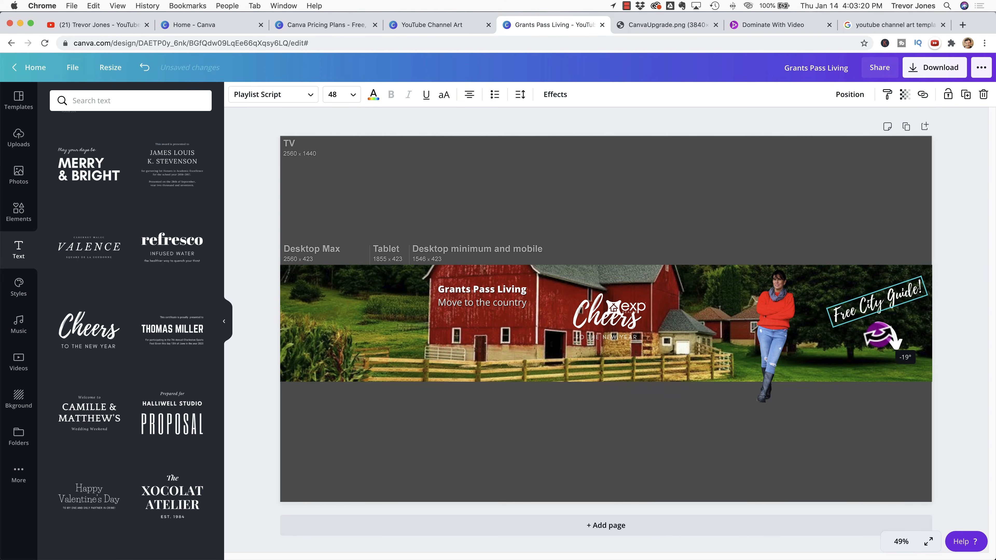
left_click_drag(893, 299, 889, 300)
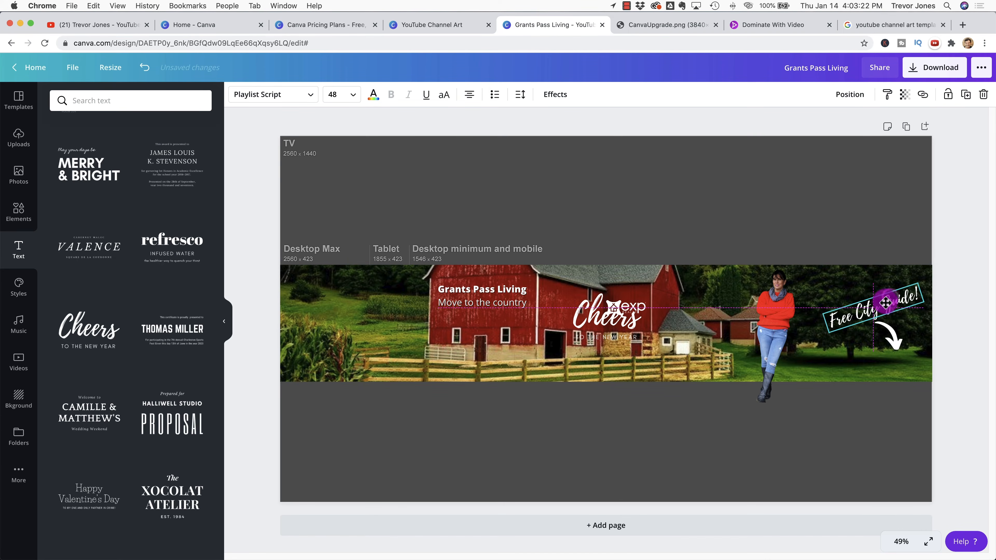
left_click(884, 437)
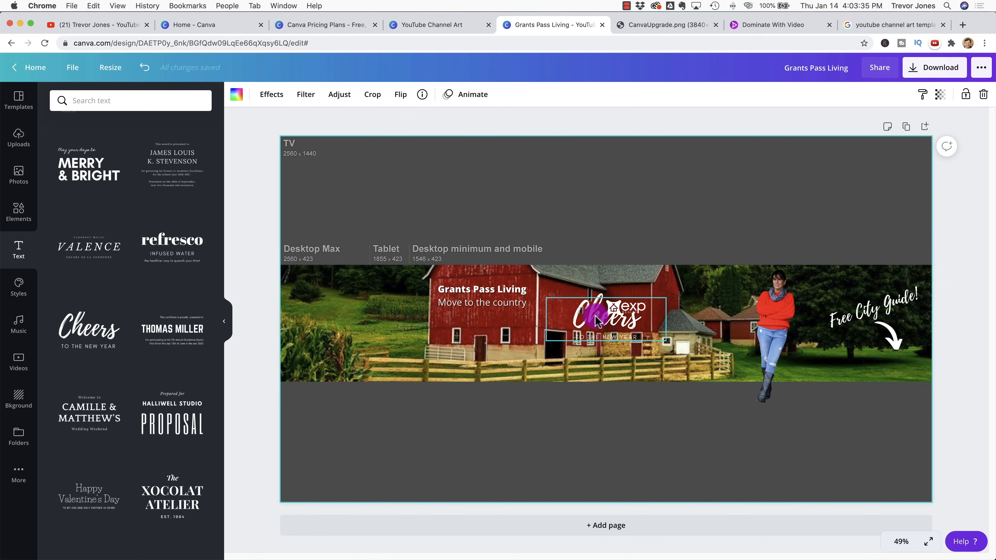
Delete the leftover "Cheers" text and its "To the new year" line overlapping the exp logo.
left_click(596, 321)
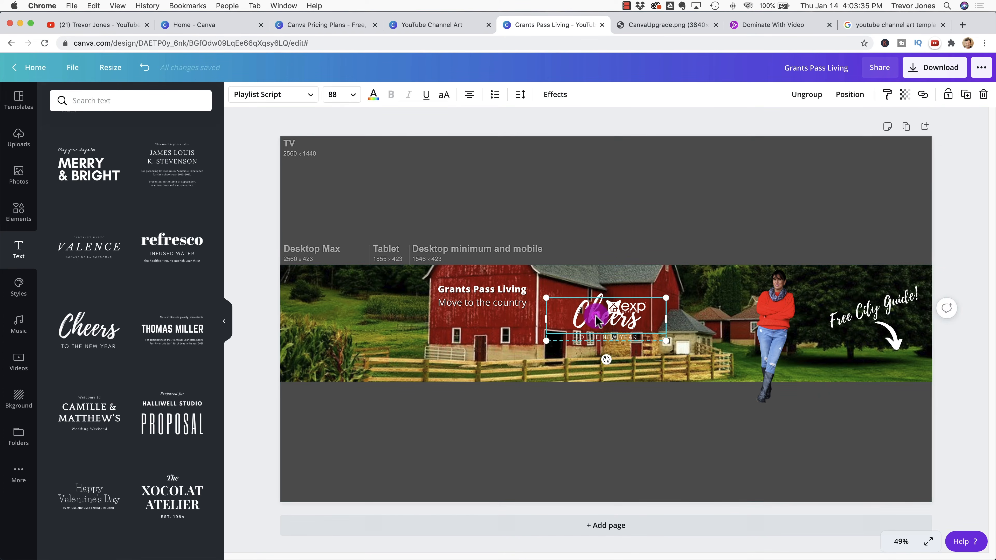
key("BackSpace")
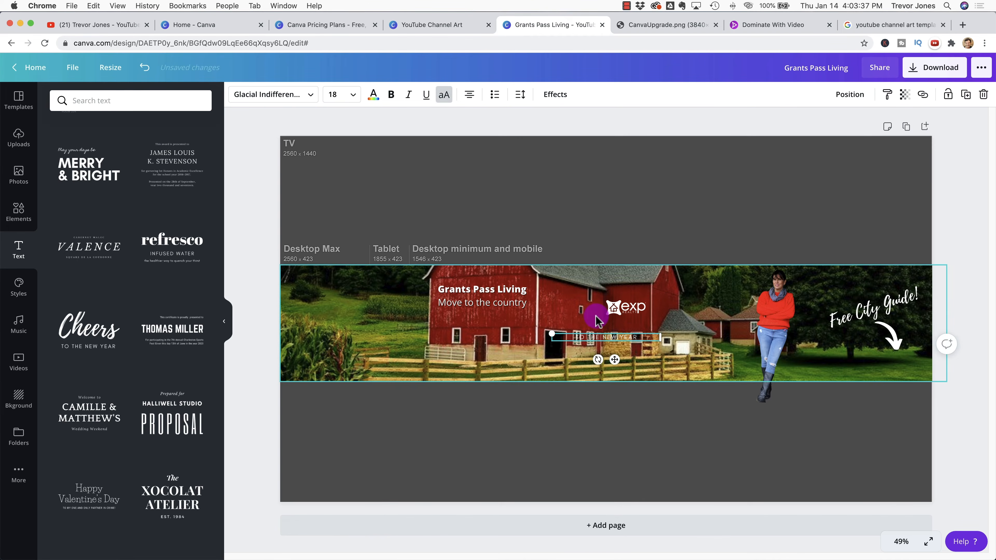
double_click(632, 337)
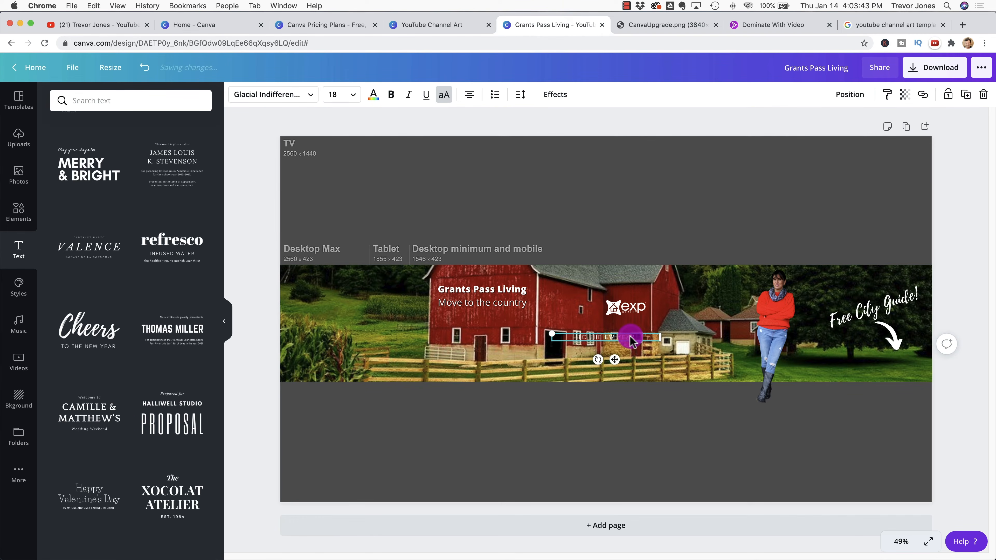
key("BackSpace")
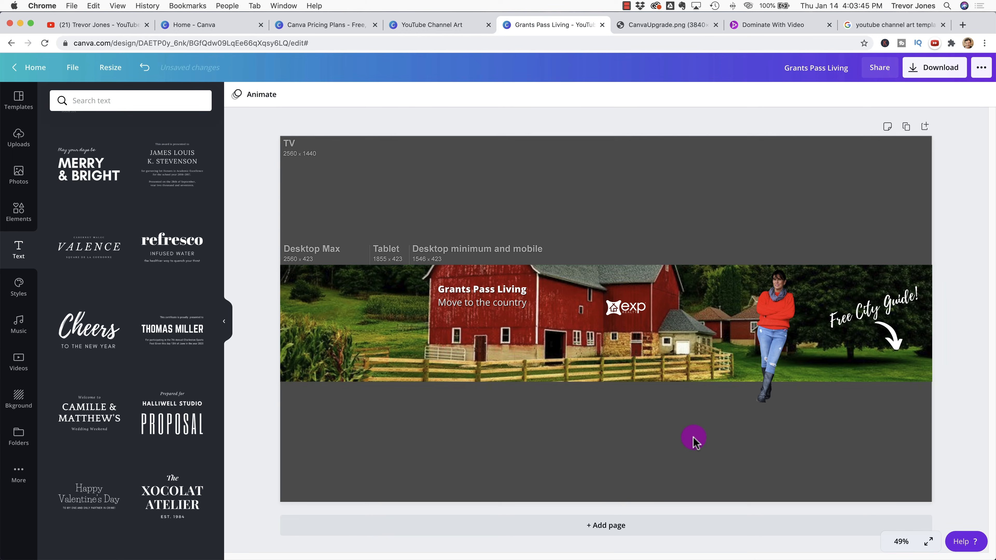
left_click(694, 441)
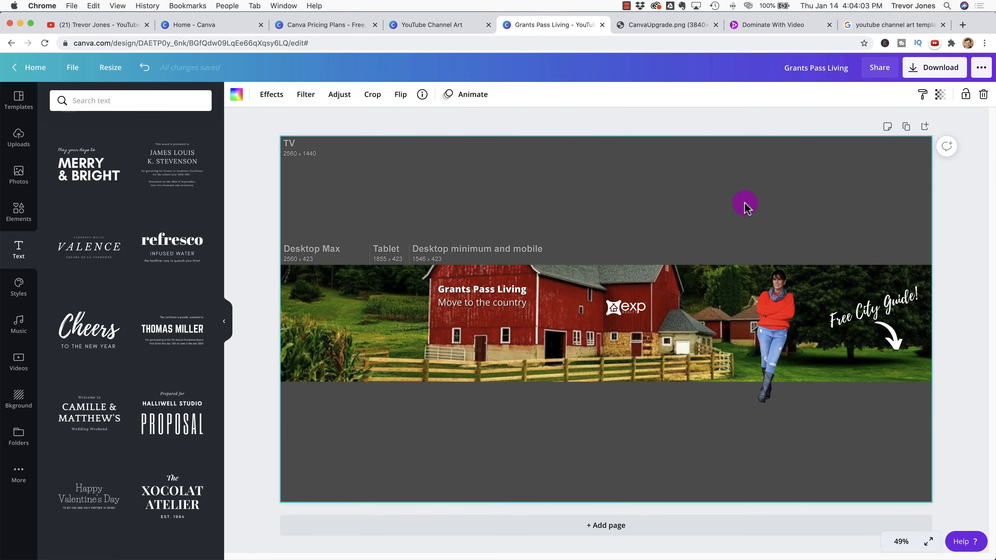
Add a recently used circle shape, shrink it, and place it between the exp logo and the portrait.
left_click(33, 214)
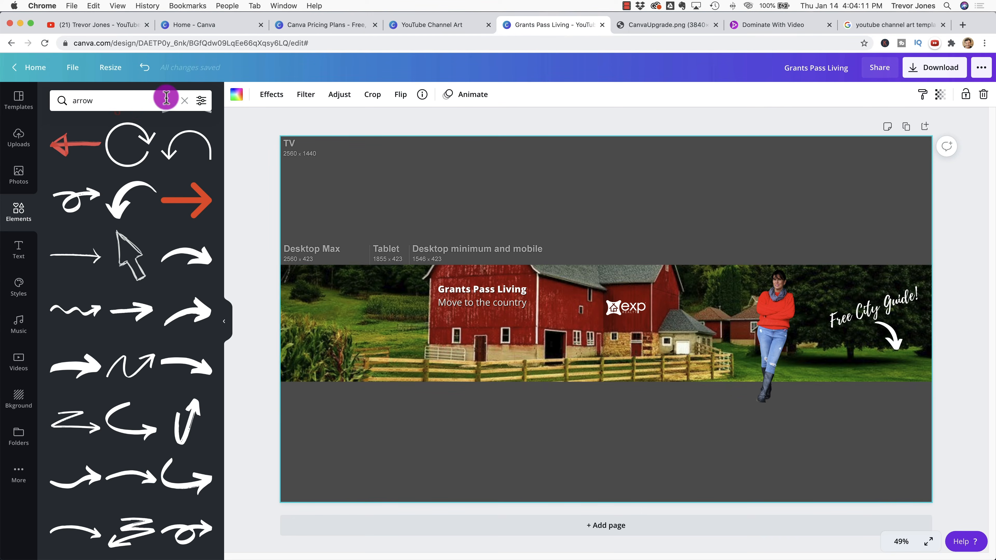
left_click(184, 101)
left_click_drag(116, 196, 687, 290)
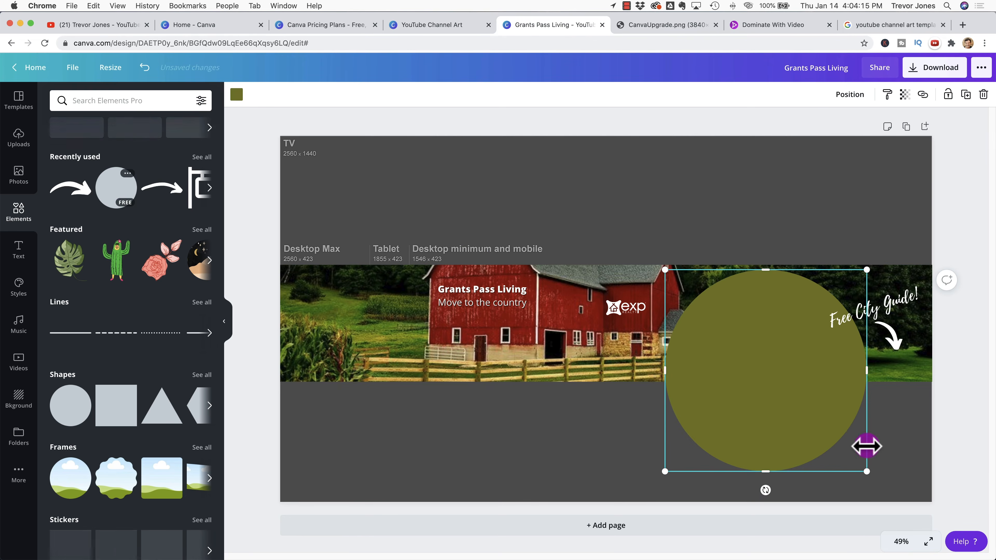
left_click_drag(866, 471, 674, 361)
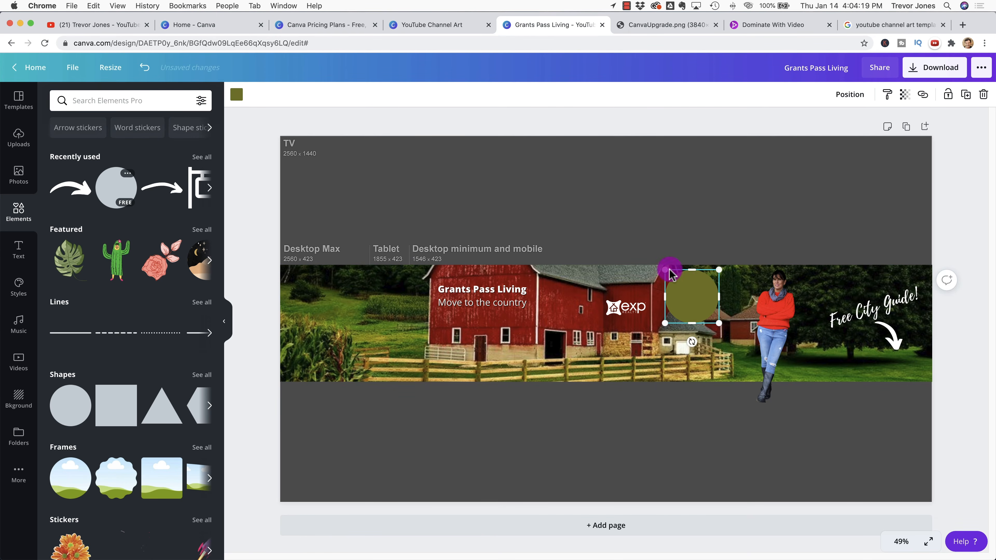
left_click_drag(685, 285, 701, 296)
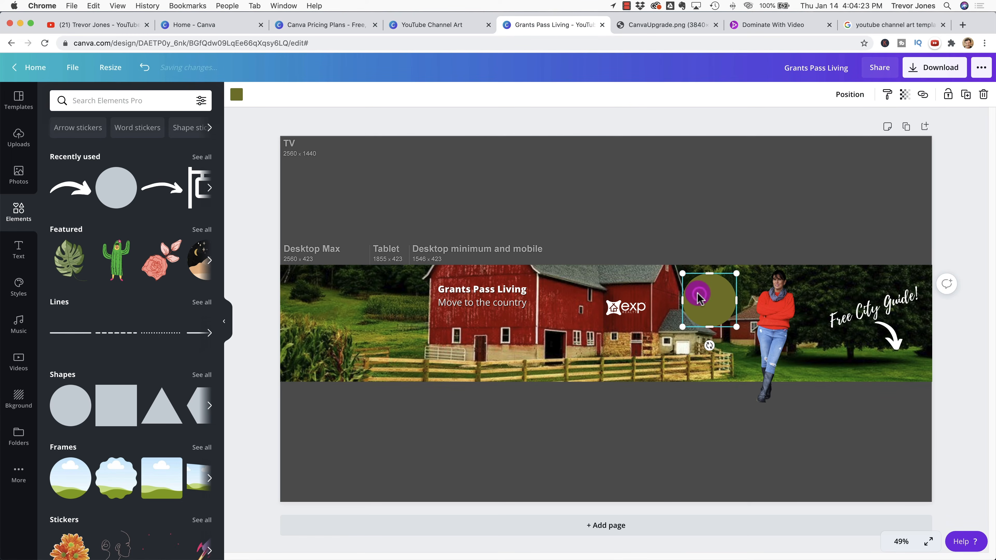
Recolor the circle dark red from the portrait's photo colors and shrink it slightly.
left_click(238, 96)
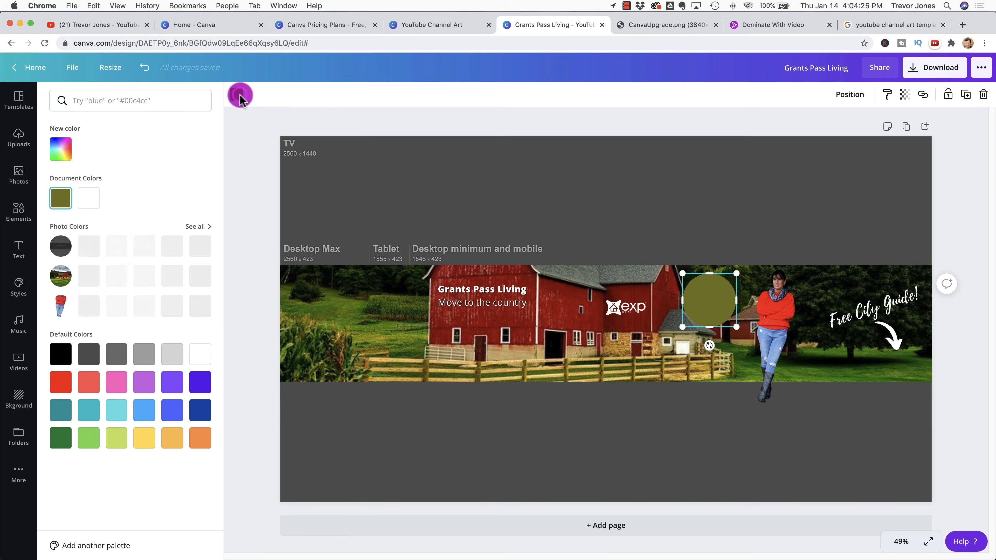
left_click(90, 203)
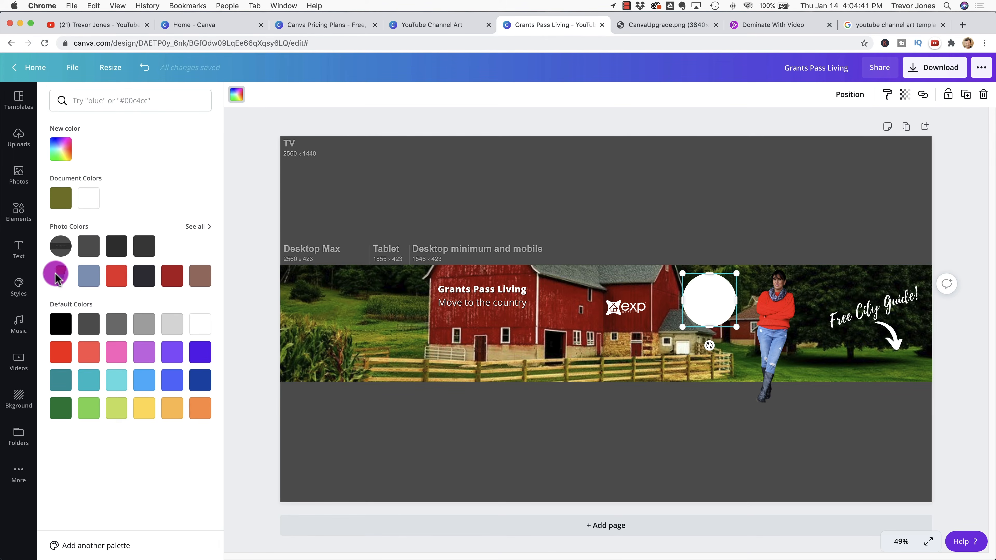
left_click(115, 281)
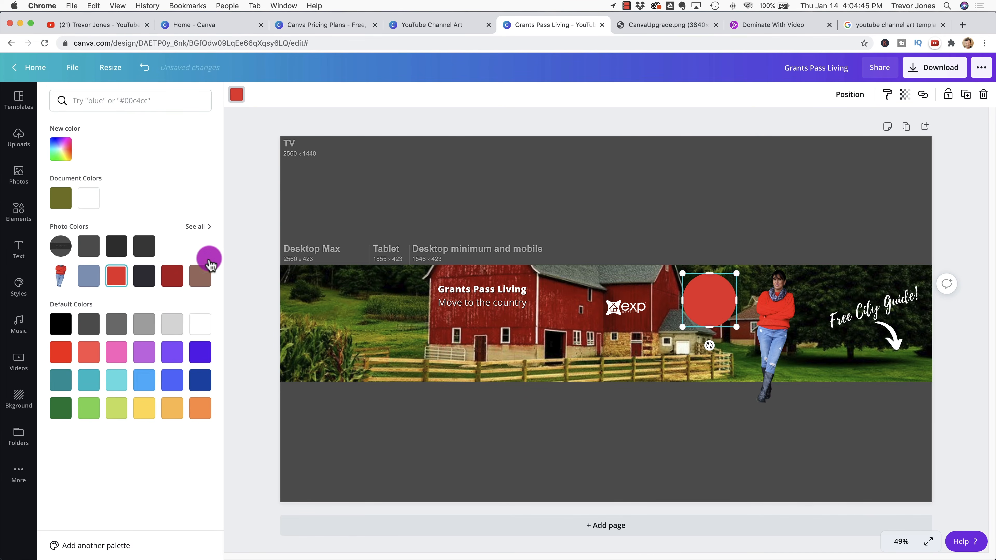
left_click(175, 276)
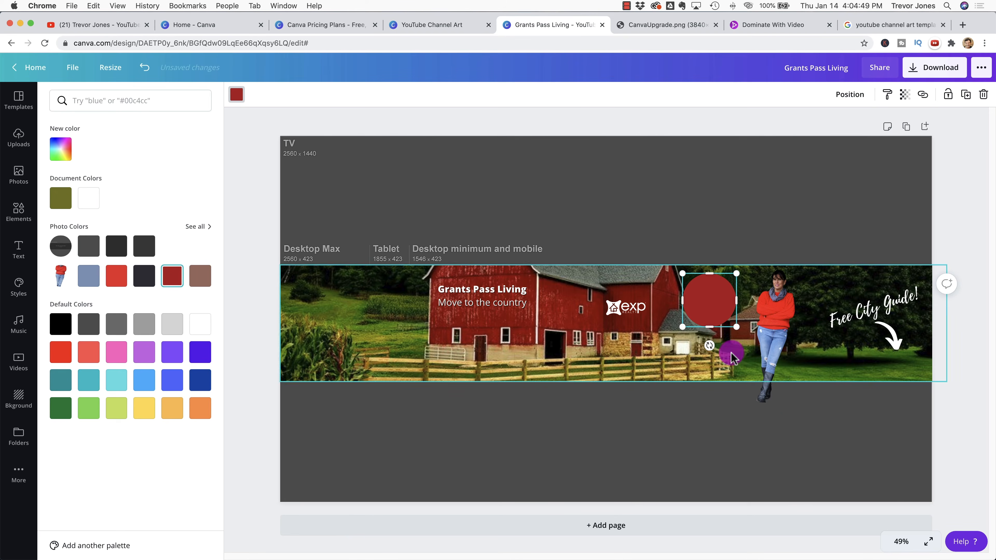
left_click_drag(737, 330, 733, 324)
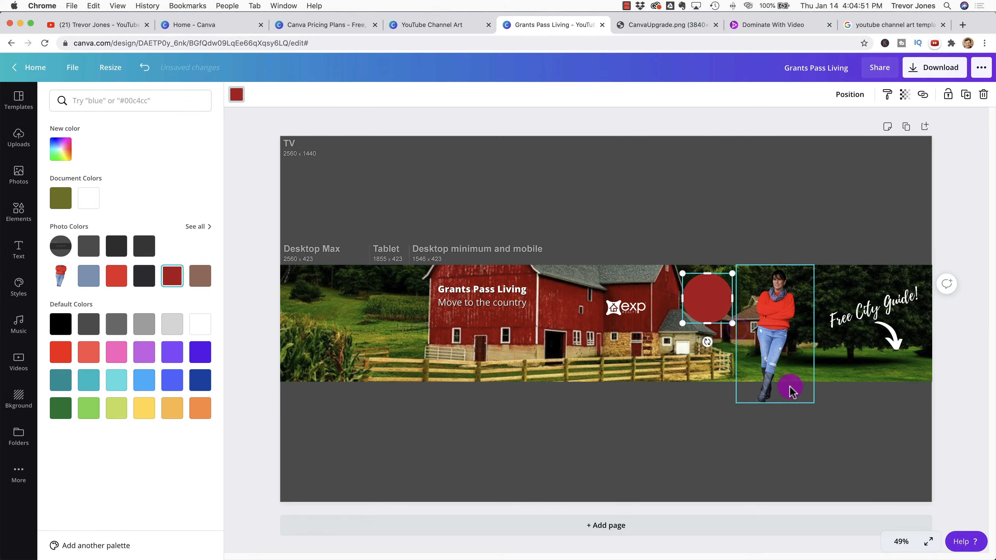
left_click(866, 444)
left_click(725, 232)
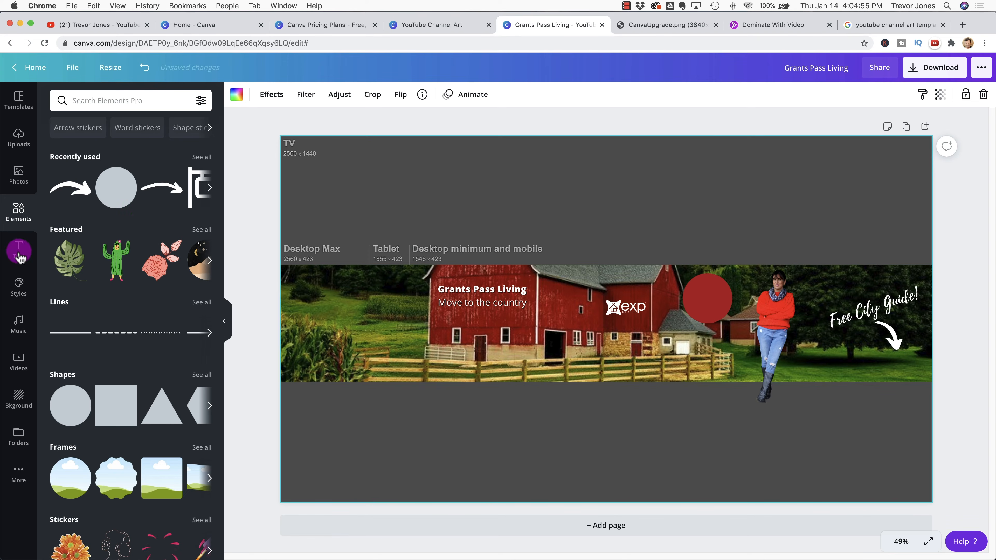
Add the "BARE ORGANICS" text combination to the banner and delete its "Natural Body Scrub 150ml | 5.07oz" text.
left_click(19, 249)
scroll(97, 309, "down", 10)
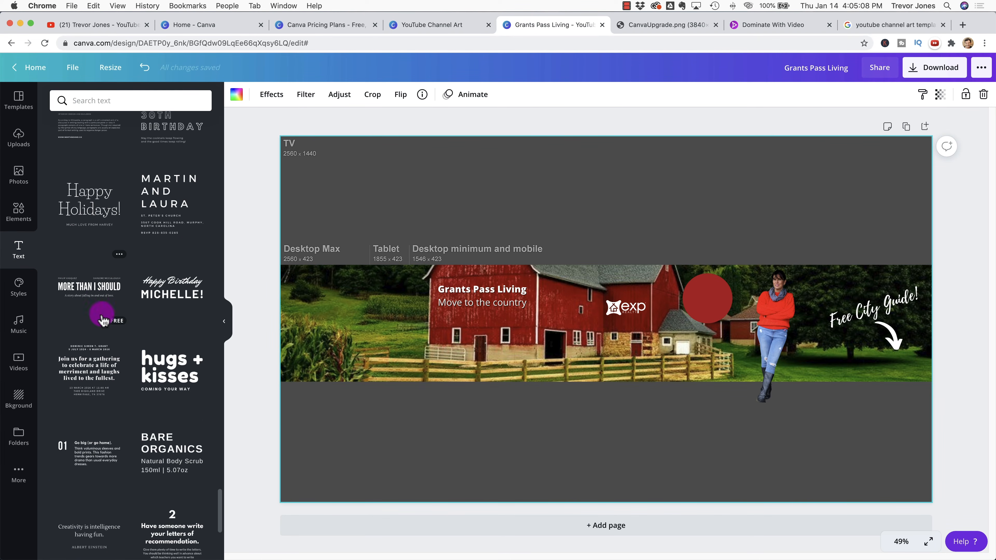
left_click(166, 445)
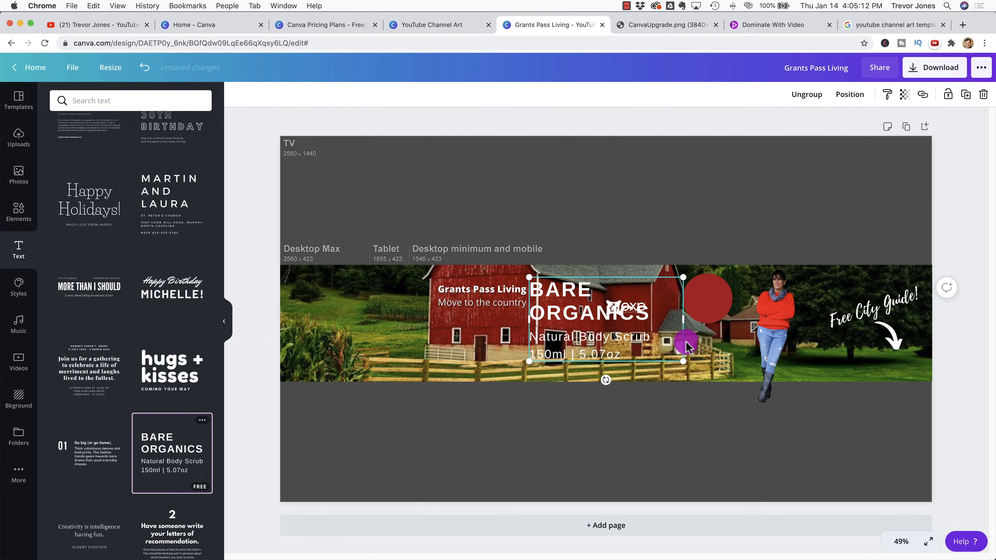
left_click(615, 340)
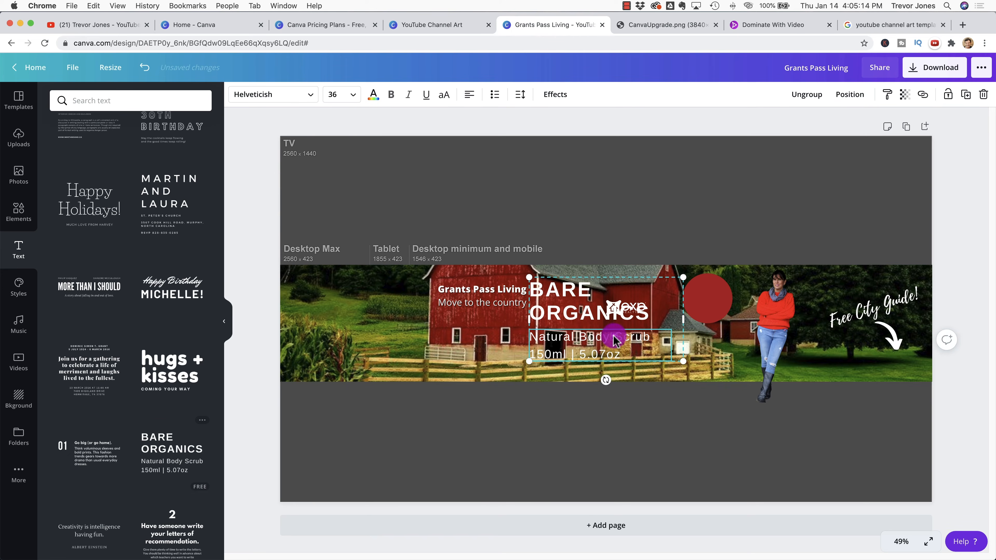
key("Delete")
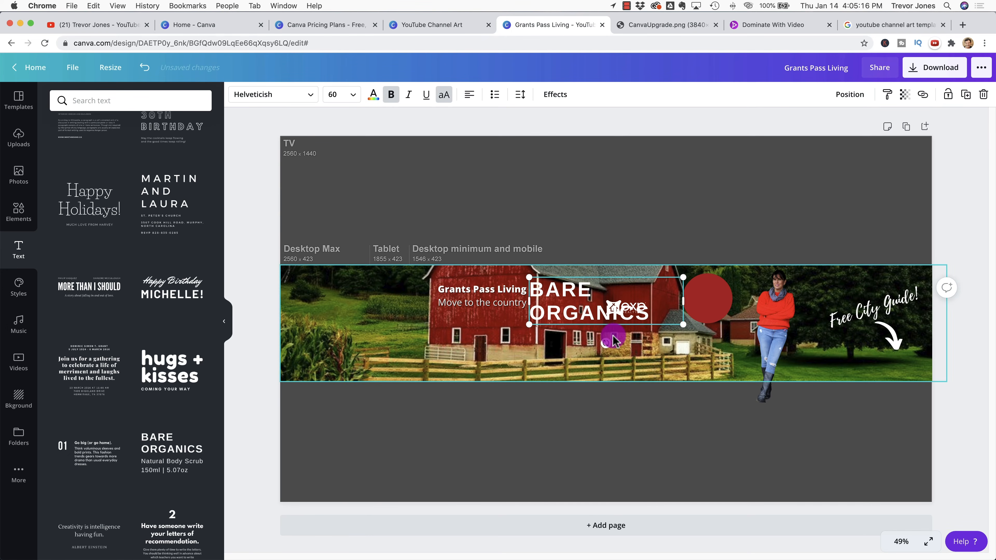
Replace the "BARE ORGANICS" heading with "NEW VIDEOS WEEKLY!" on three lines.
double_click(582, 285)
triple_click(583, 285)
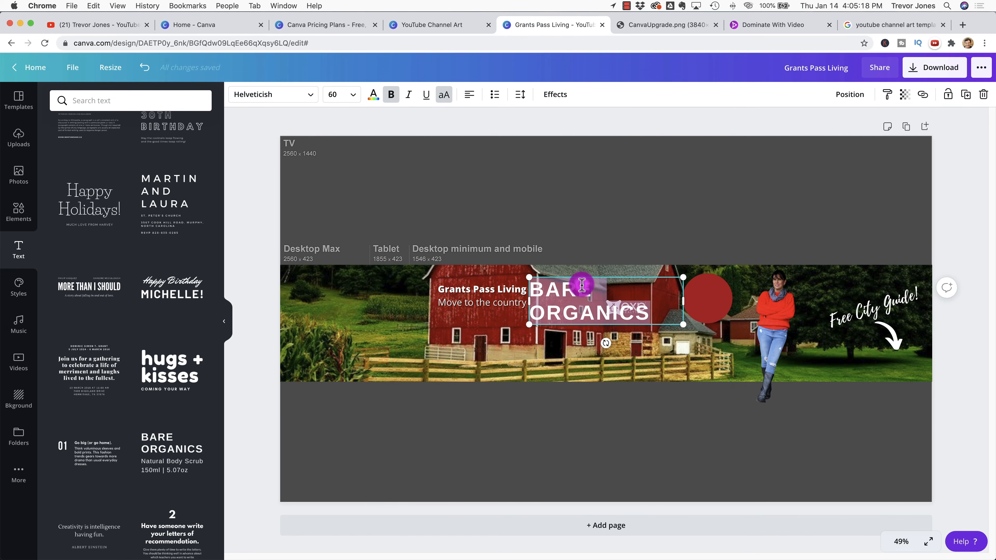
type("NEW")
key("Return")
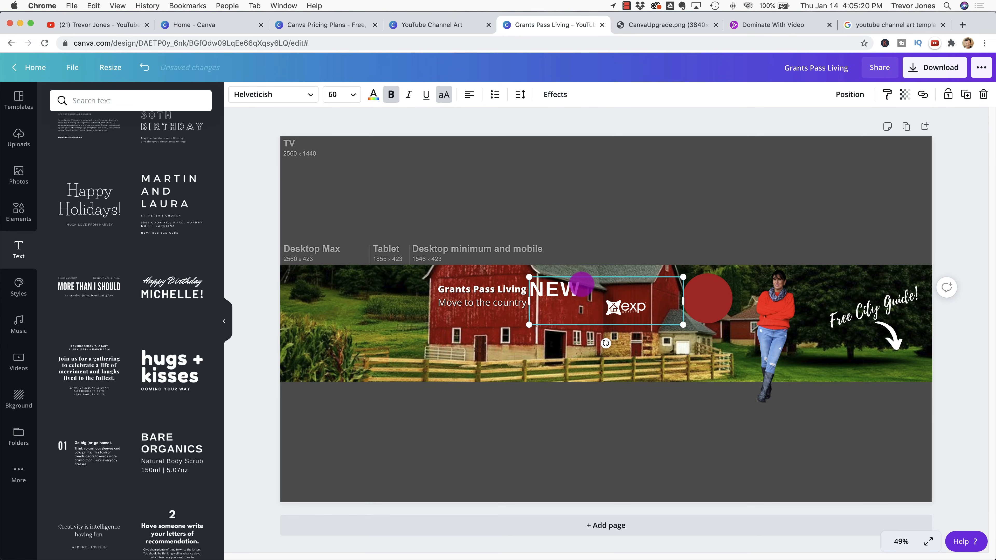
type("VIDEOS")
key("Return")
type("WEEK")
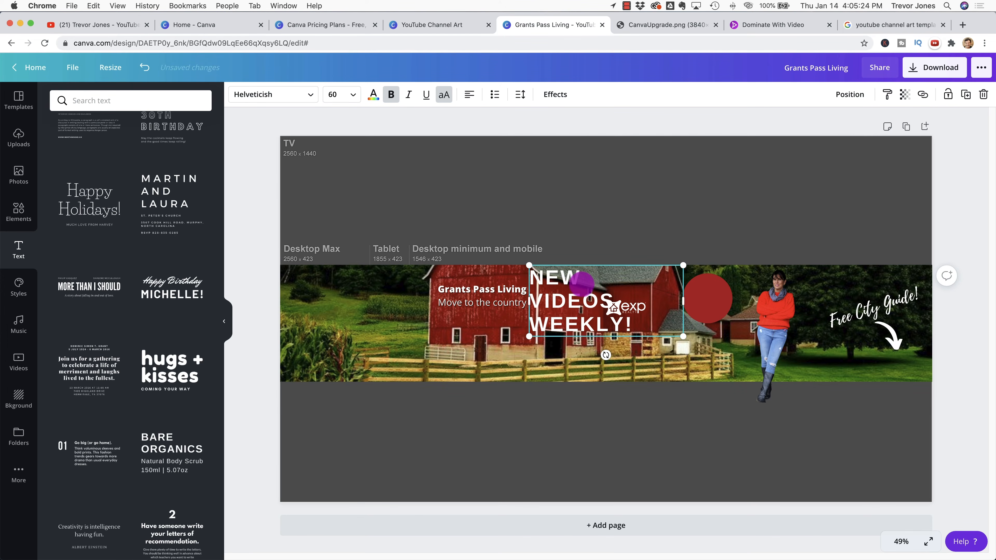
type("LY!")
key("BackSpace")
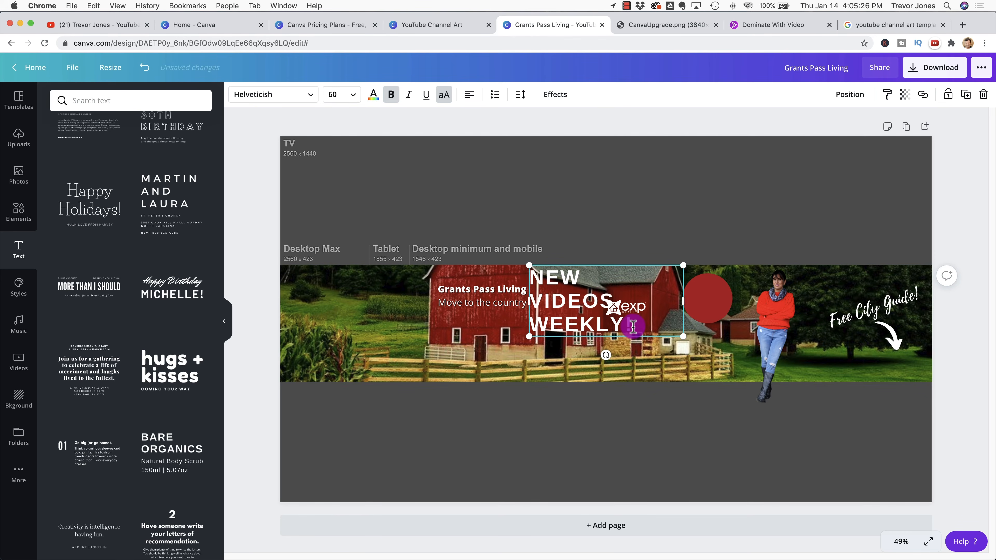
Center-align the "NEW VIDEOS WEEKLY!" text, shrink it to about size 20.3, and place it inside the red circle.
left_click_drag(633, 326, 521, 261)
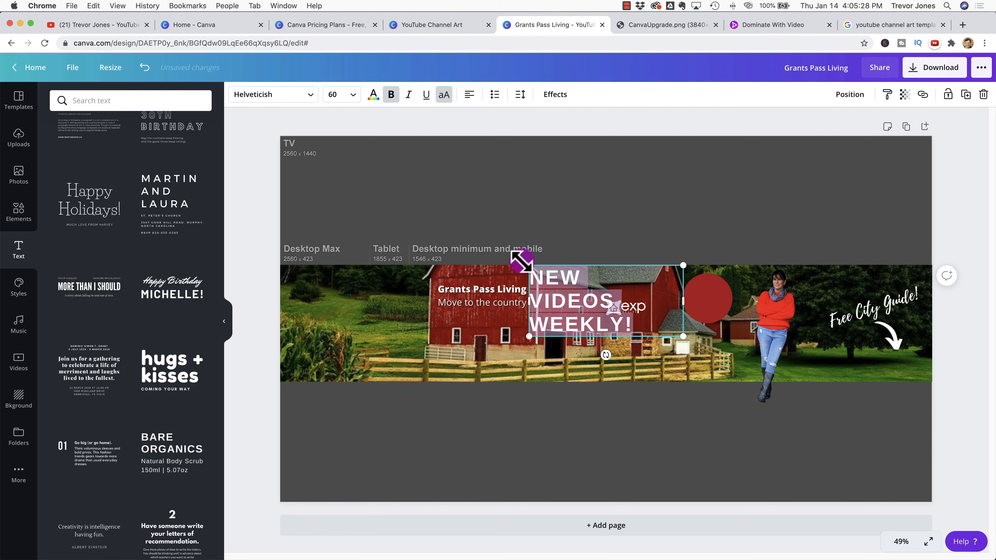
left_click(472, 95)
left_click(684, 403)
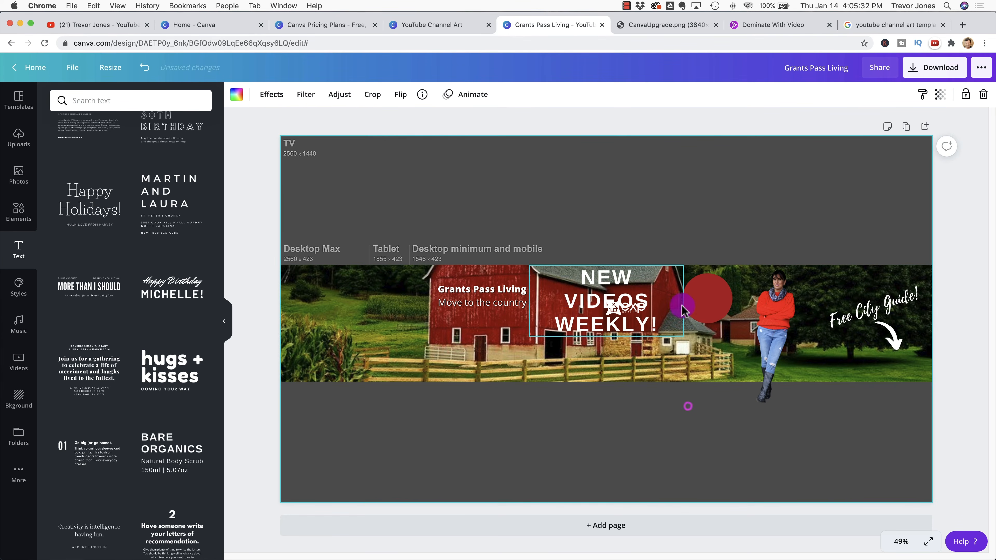
left_click(624, 277)
left_click_drag(683, 336, 711, 299)
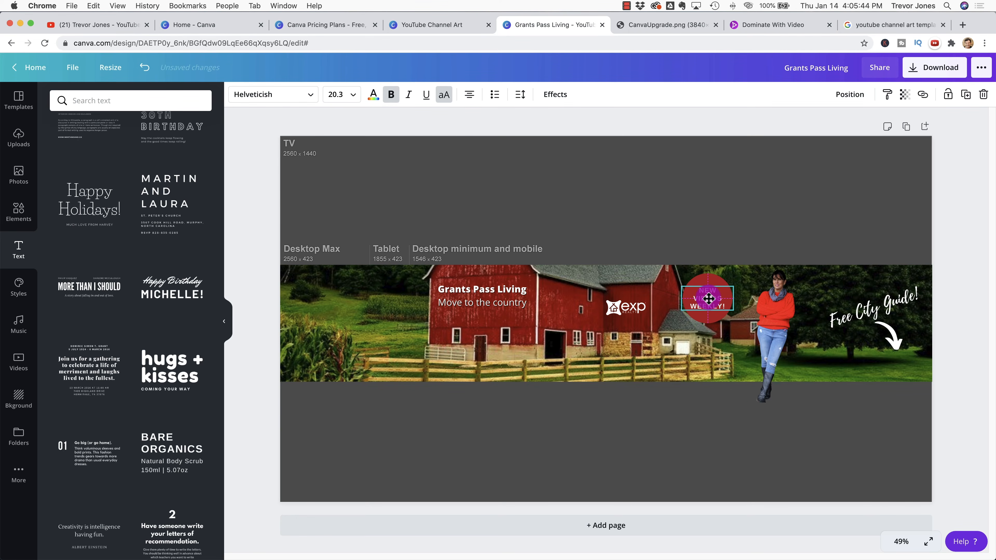
left_click(726, 438)
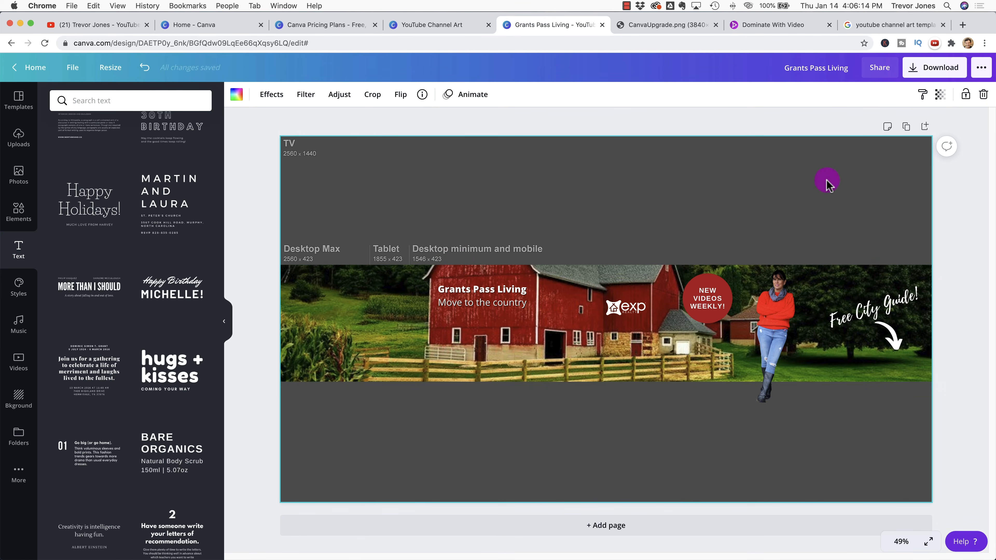
Center the barn photo on the page and delete the gray channel art template from the background.
left_click_drag(828, 274, 867, 275)
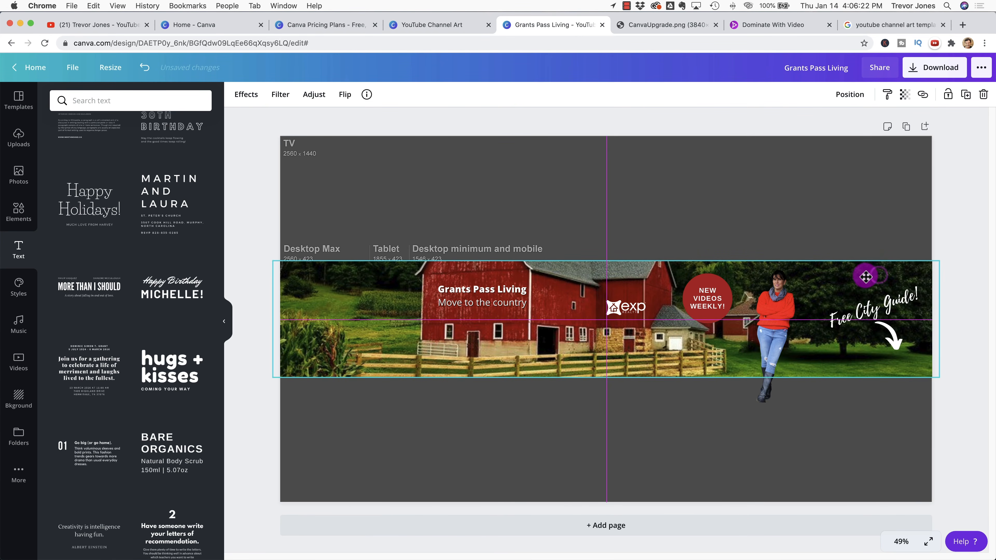
left_click(809, 186)
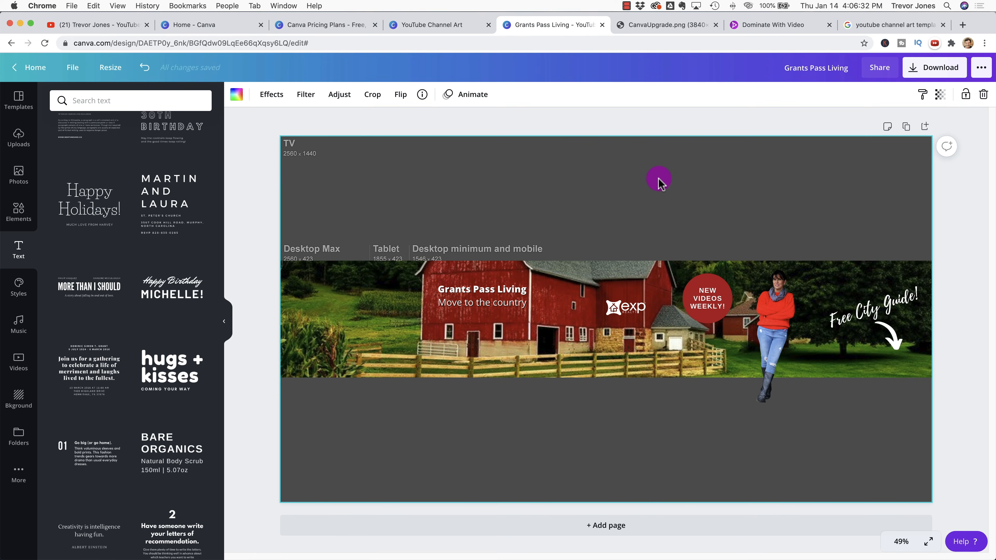
right_click(658, 180)
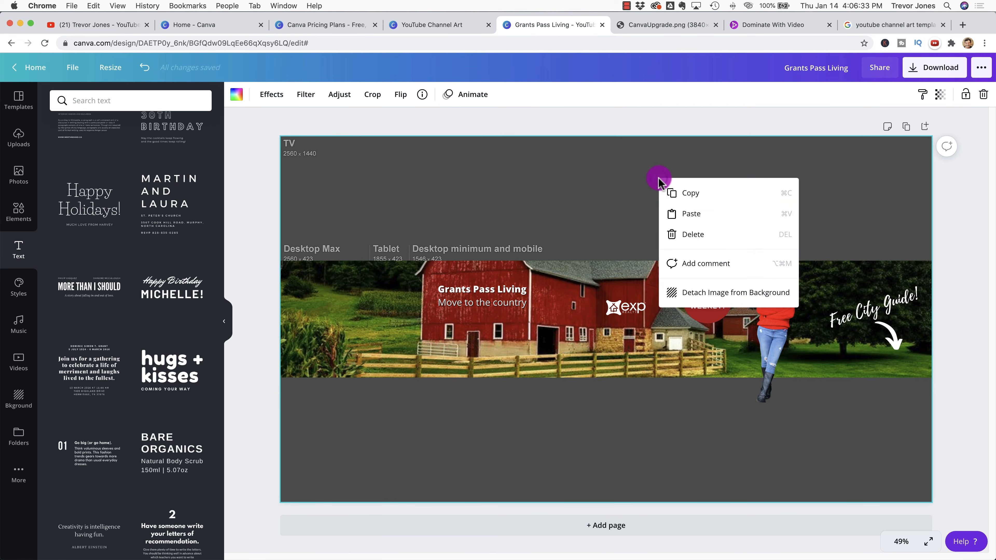
left_click(693, 235)
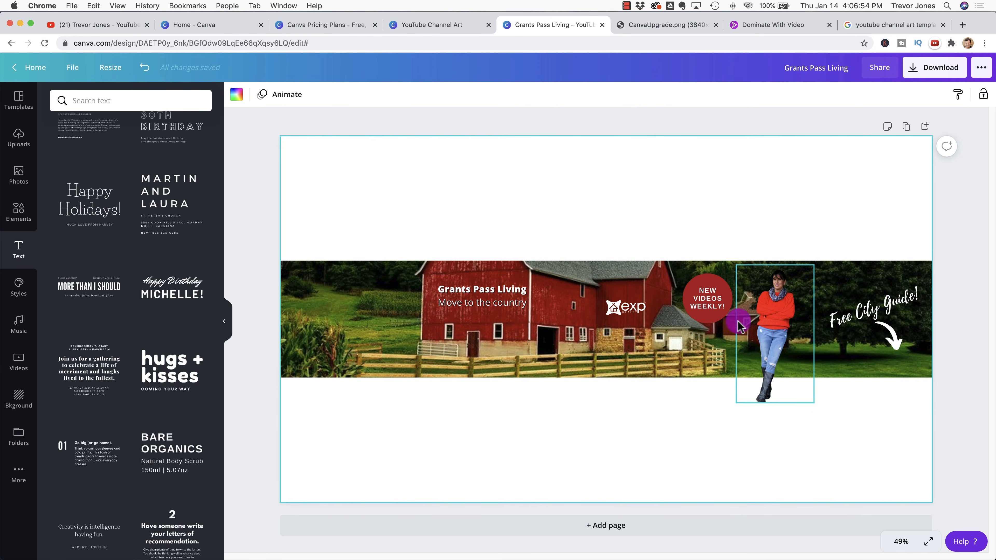
Download the finished banner as a PNG.
left_click(935, 67)
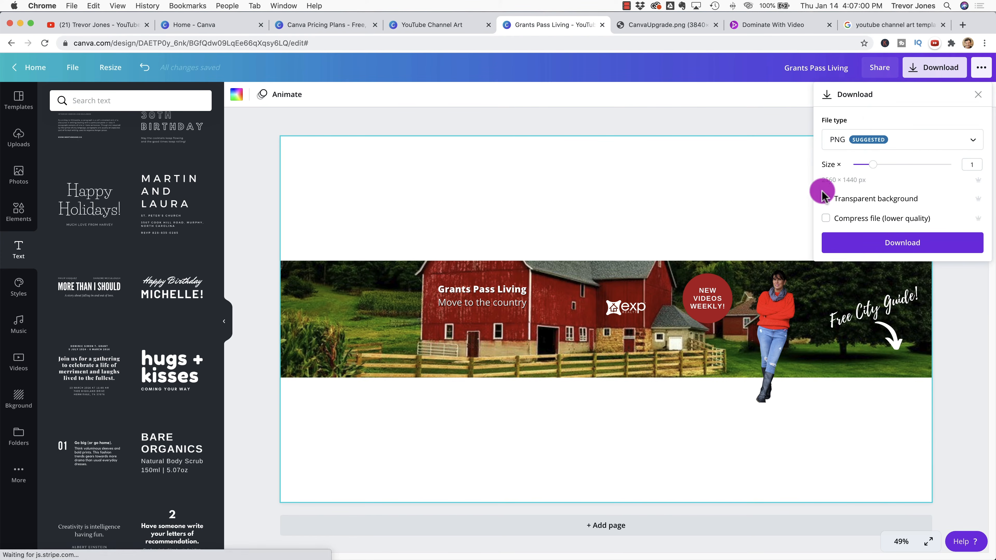
left_click(900, 239)
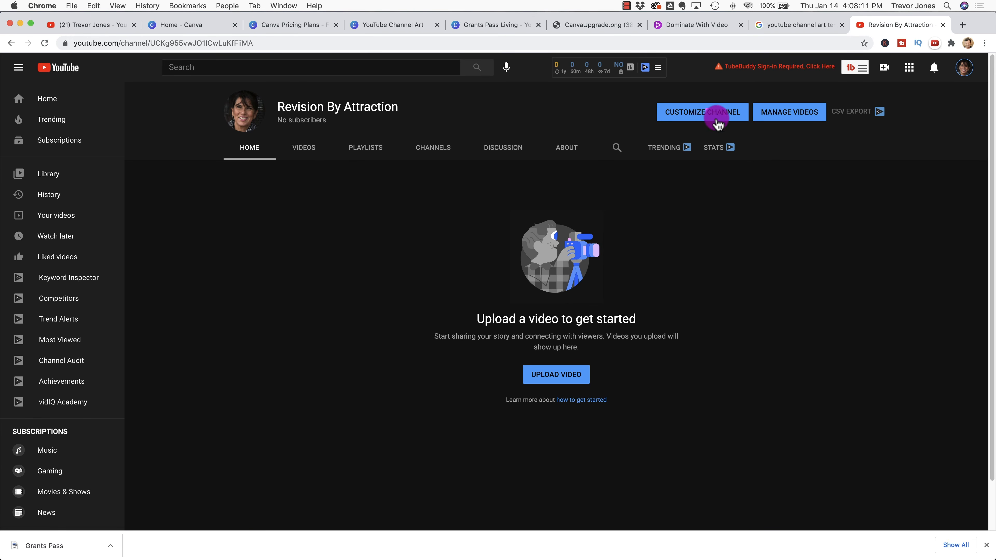
In the YouTube channel's branding customization, upload "Grants Pass Living.png" from the Desktop as the banner image.
left_click(706, 114)
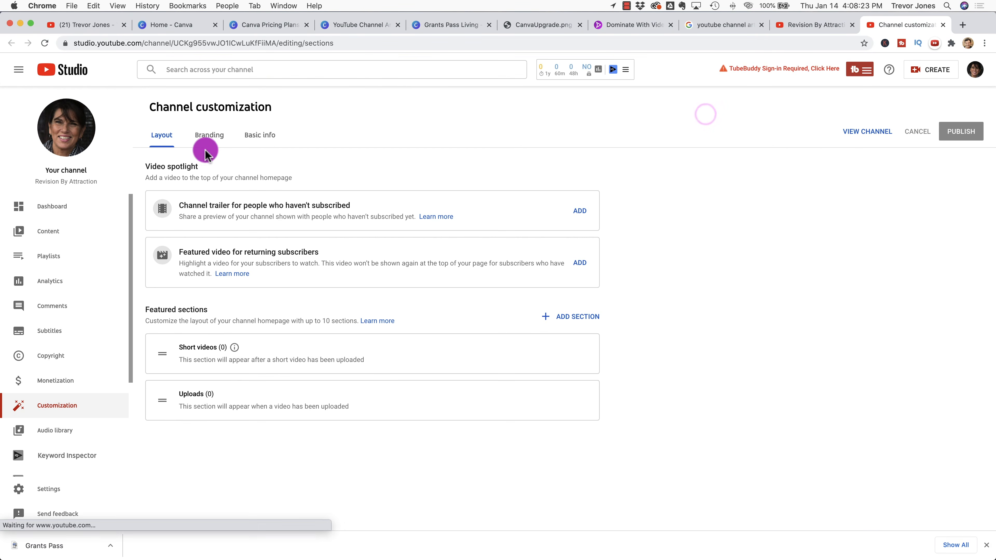
left_click(209, 136)
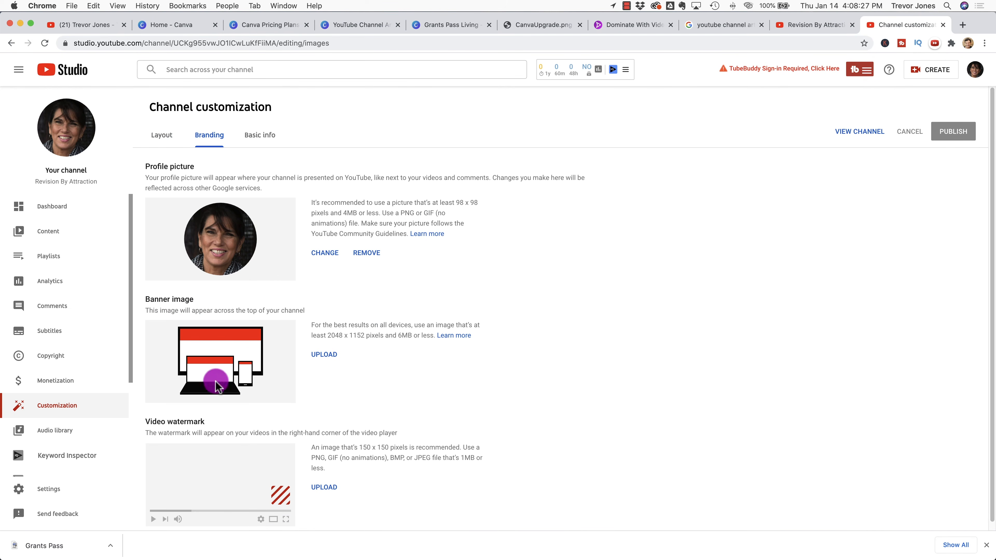
left_click(324, 355)
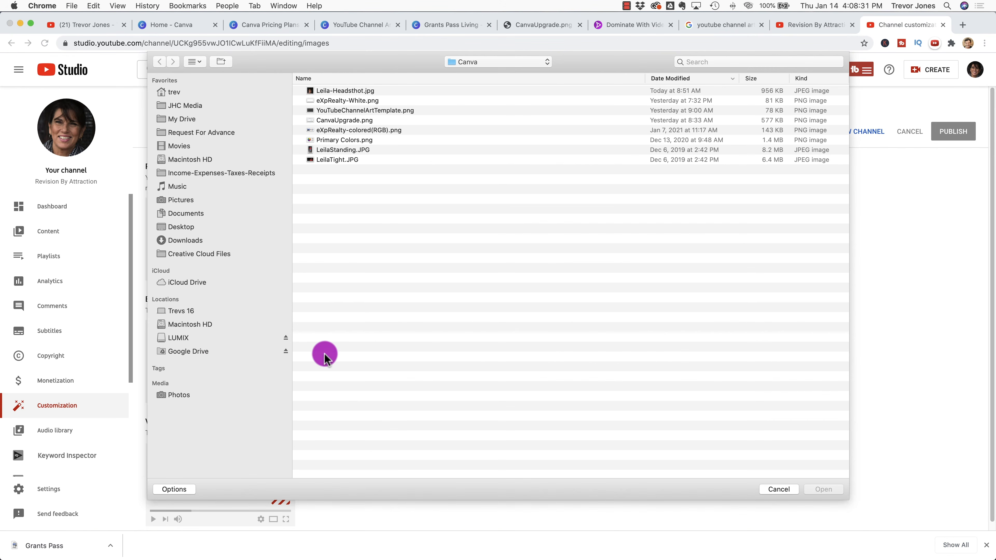
key("super+shift+d")
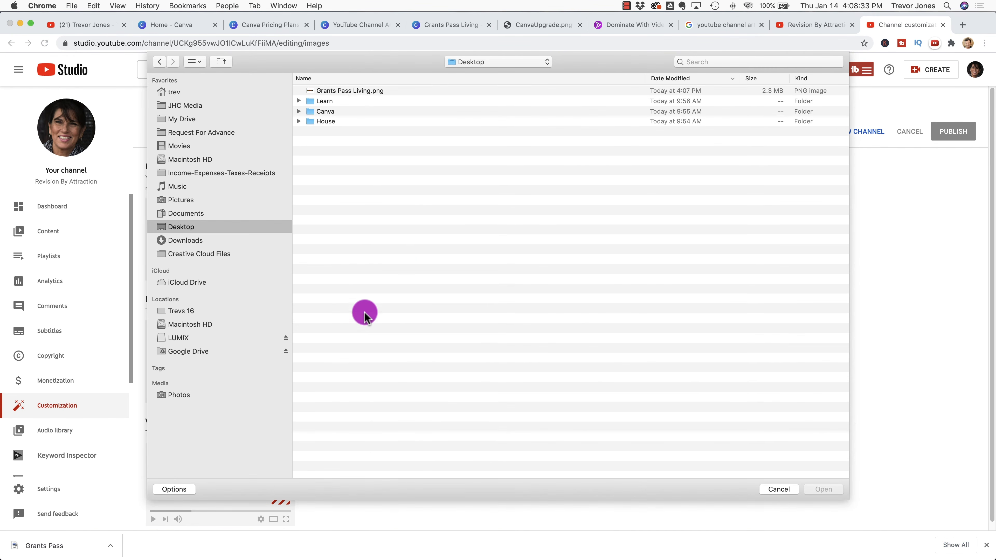
left_click(356, 92)
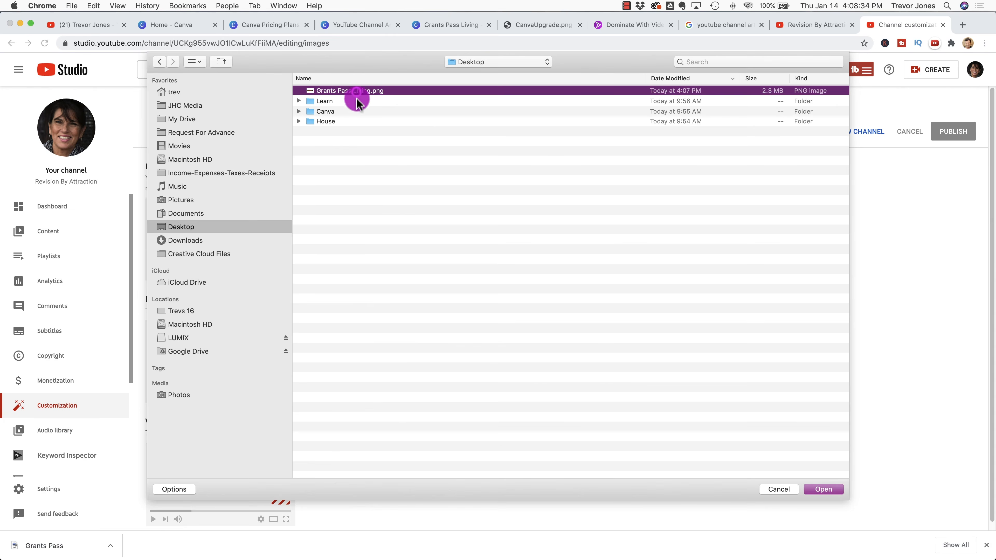
left_click(824, 490)
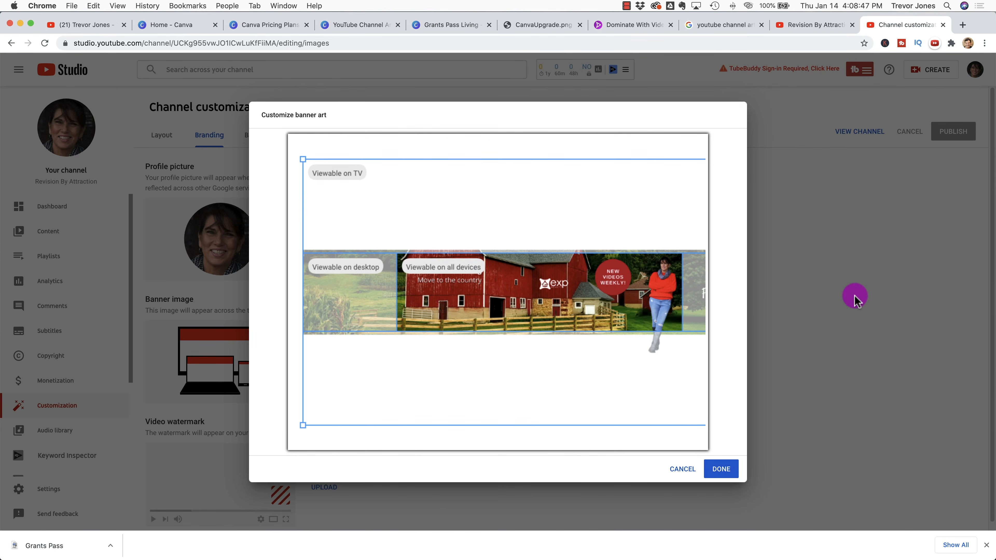
Accept the default banner crop, publish the branding change, and view the channel.
left_click(723, 470)
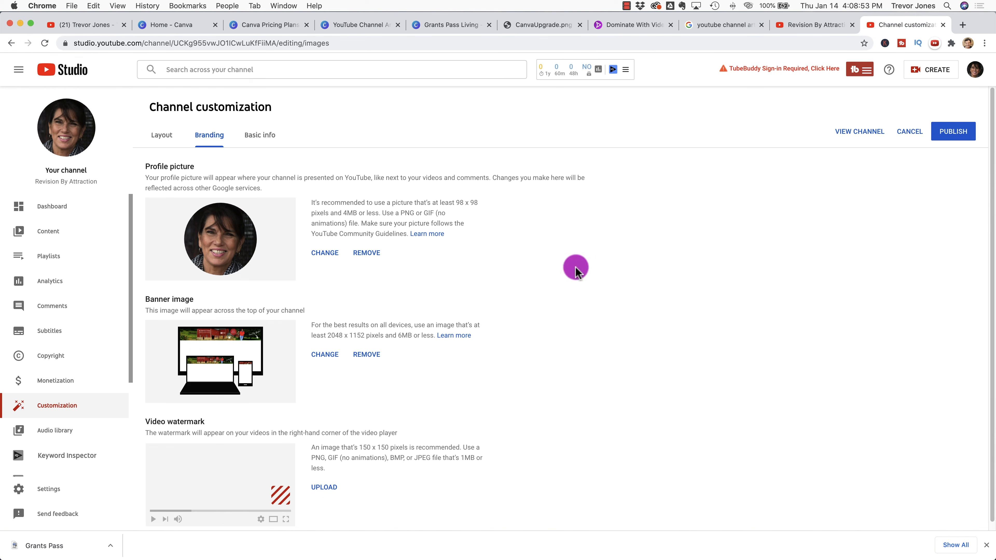
left_click(958, 133)
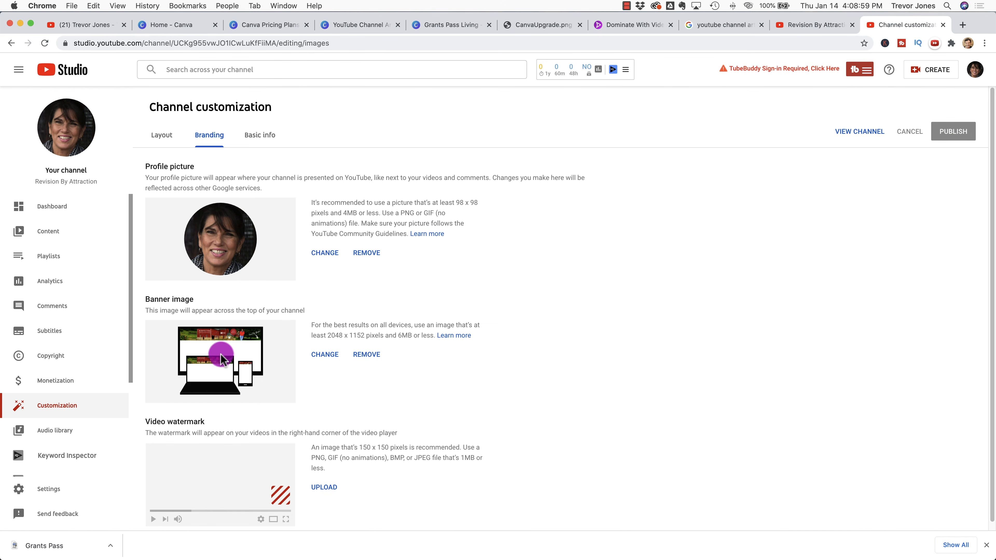
left_click(843, 131)
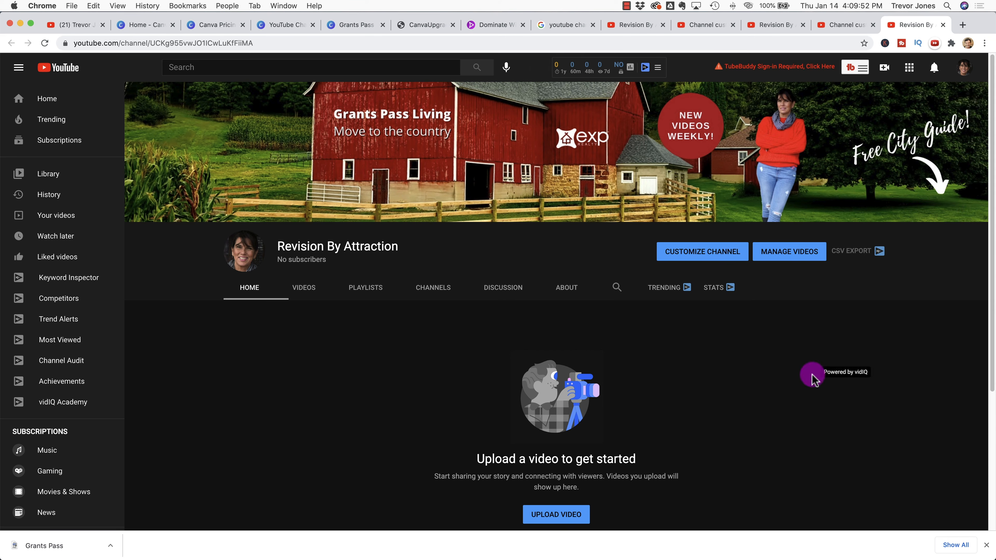
Add a link titled "Click for free city guide!" in the channel customization's basic info.
left_click(708, 259)
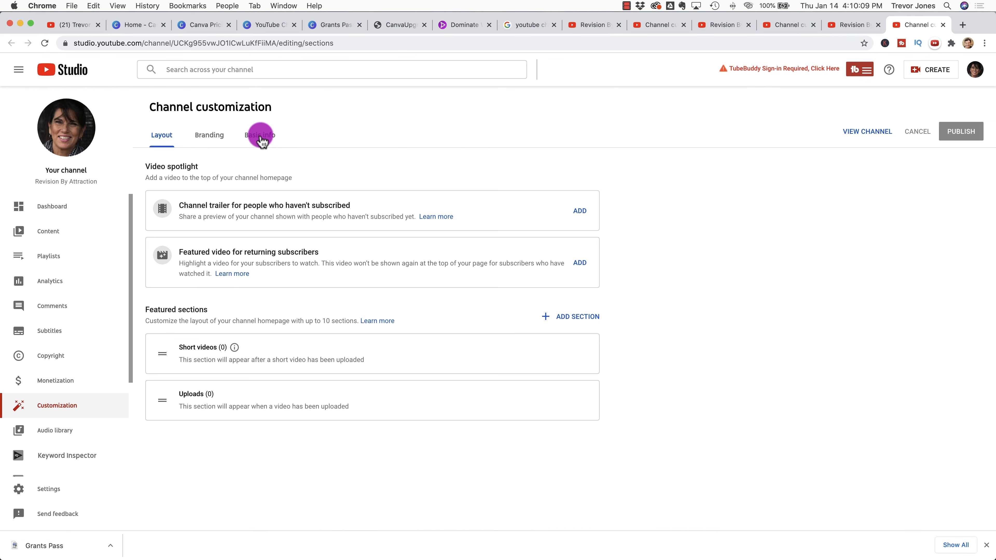
left_click(260, 137)
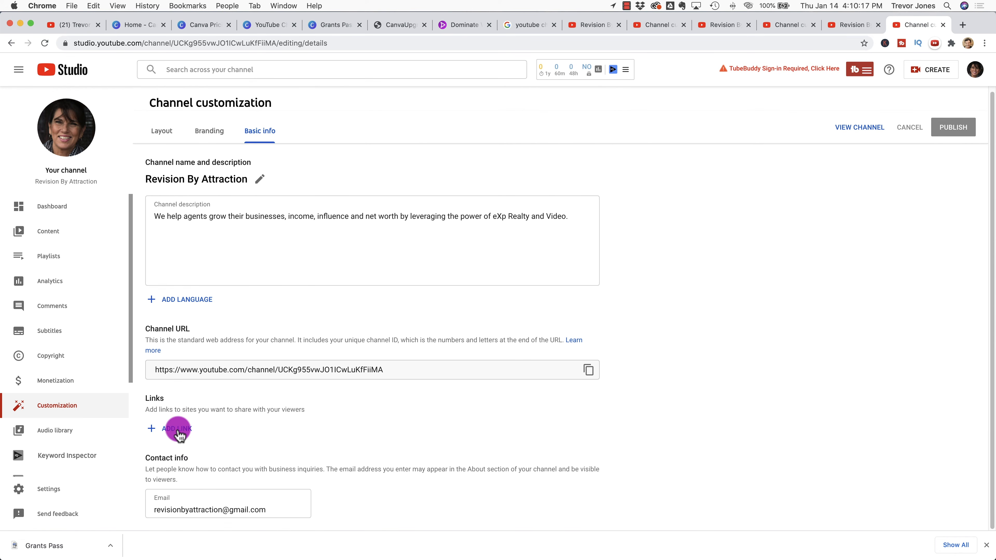
left_click(177, 428)
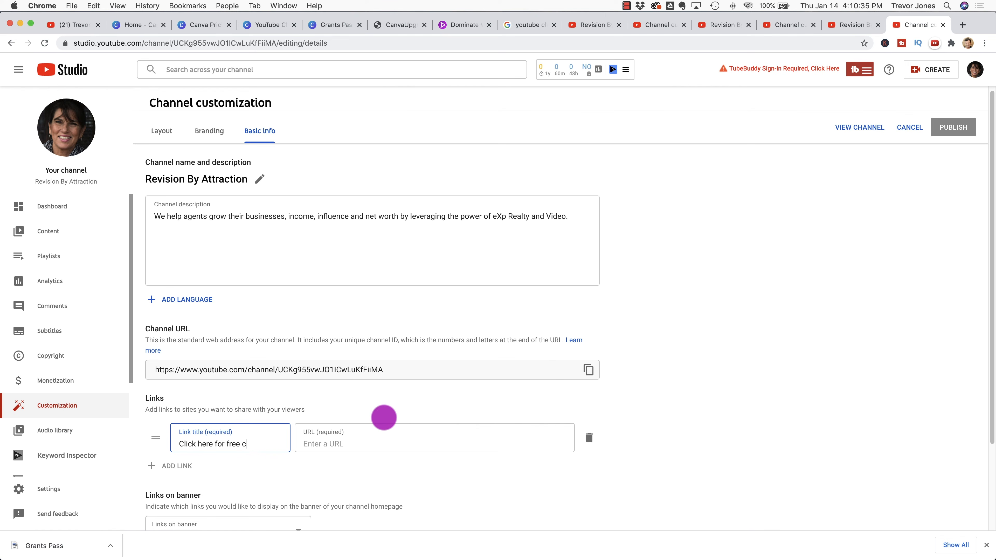
type("!")
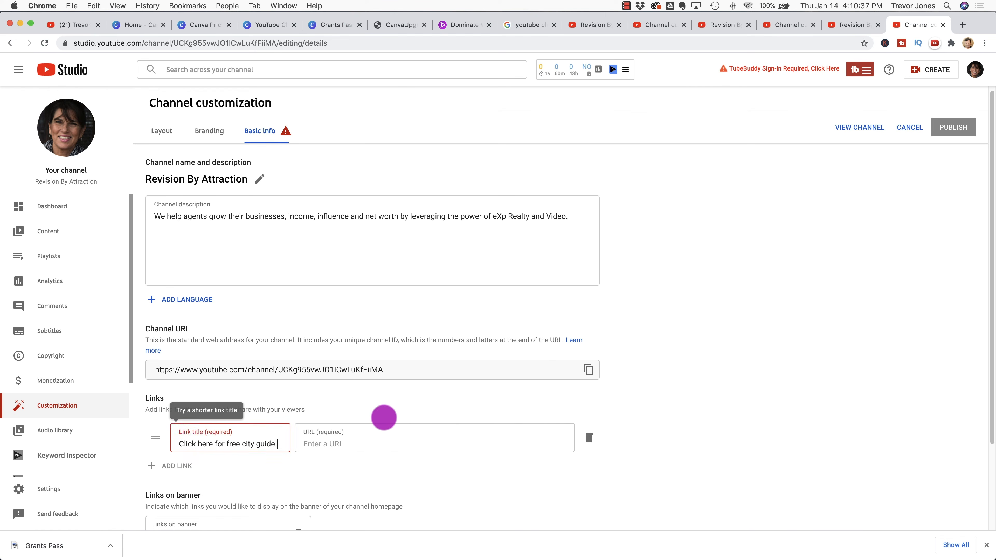
double_click(204, 444)
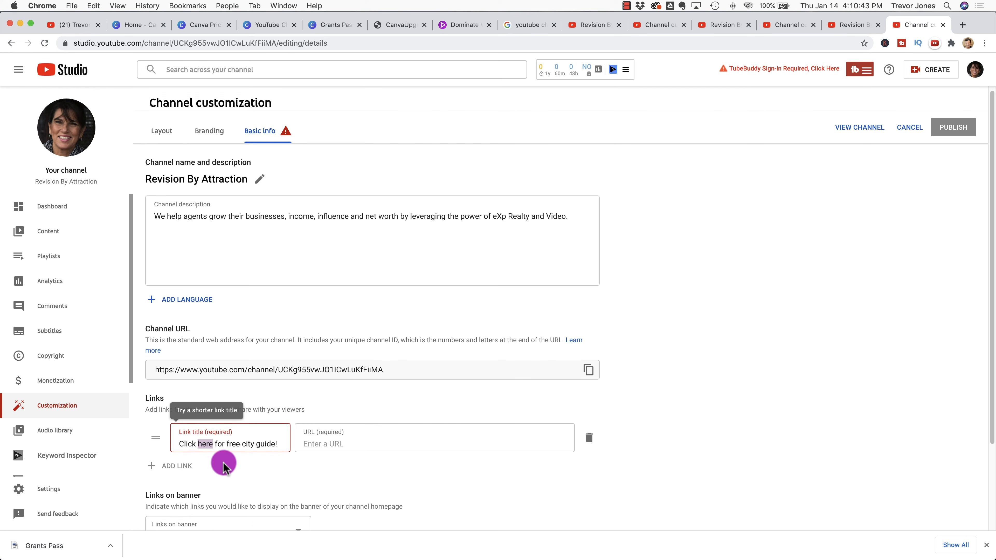
key("BackSpace")
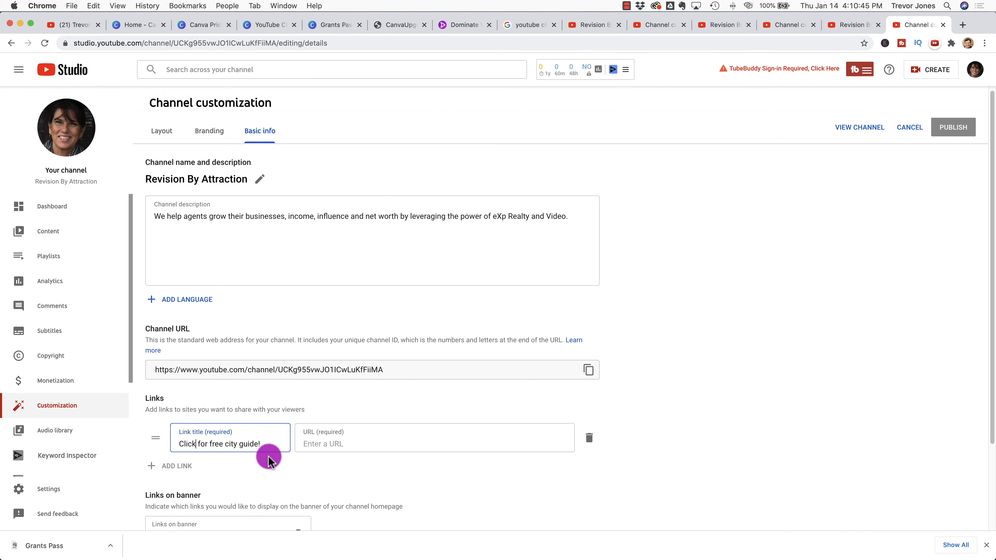
Set the URL of the city guide link to joneshomecollective.com.
left_click(336, 444)
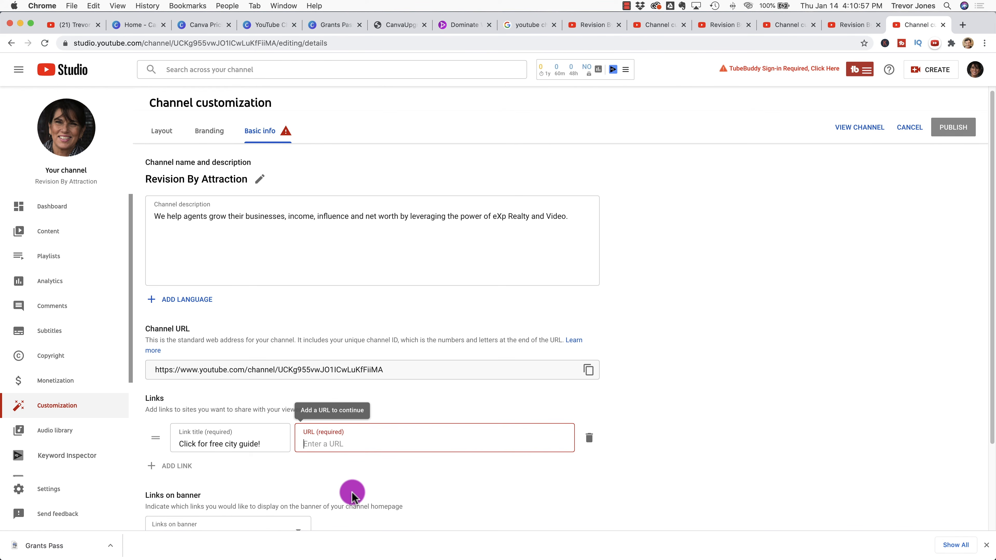
type("jon")
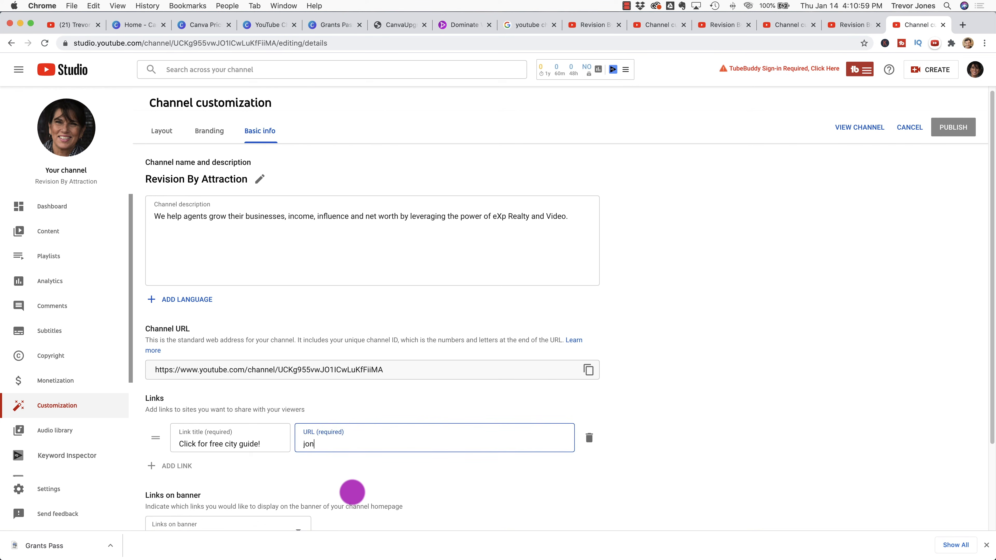
type("eshomecollective.com")
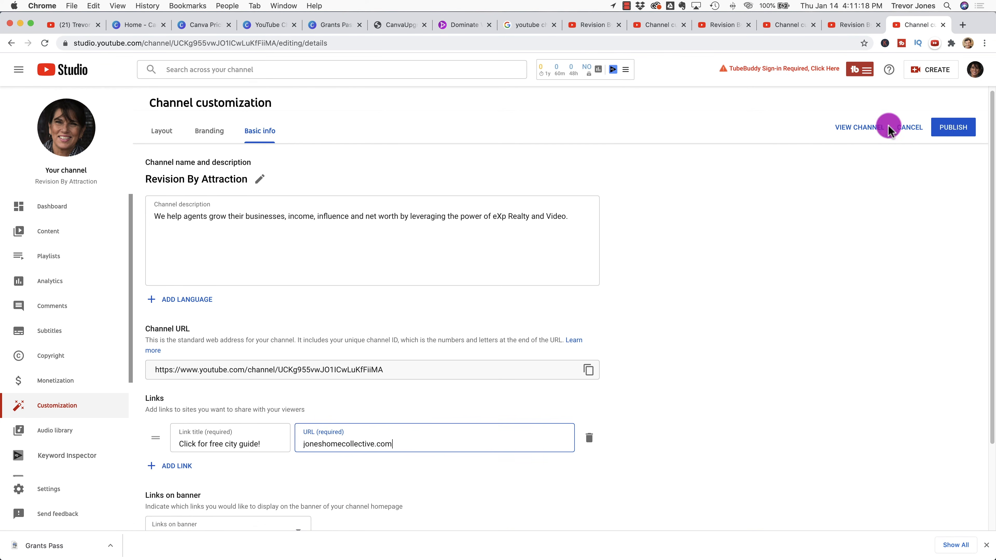
Publish the basic info changes and open the channel page.
left_click(951, 127)
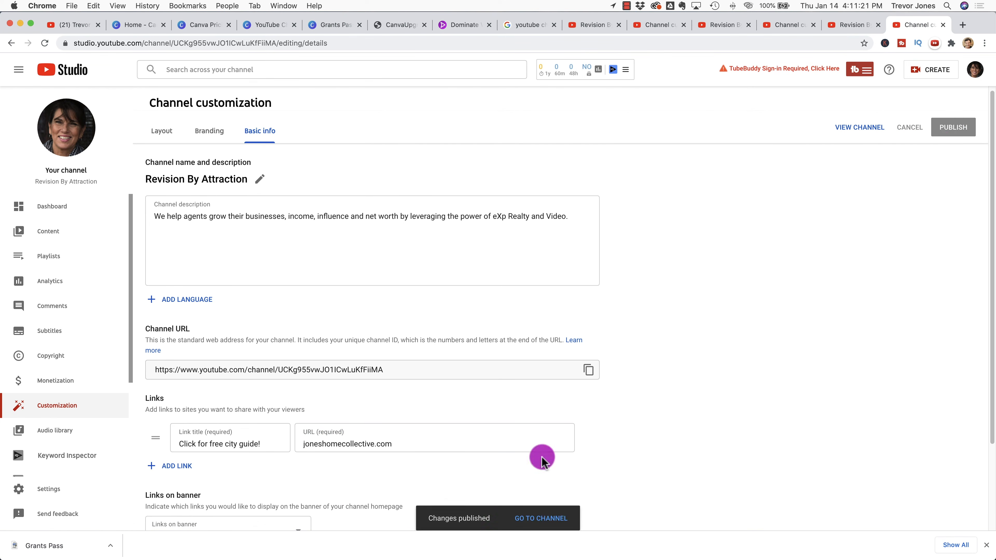
left_click(529, 519)
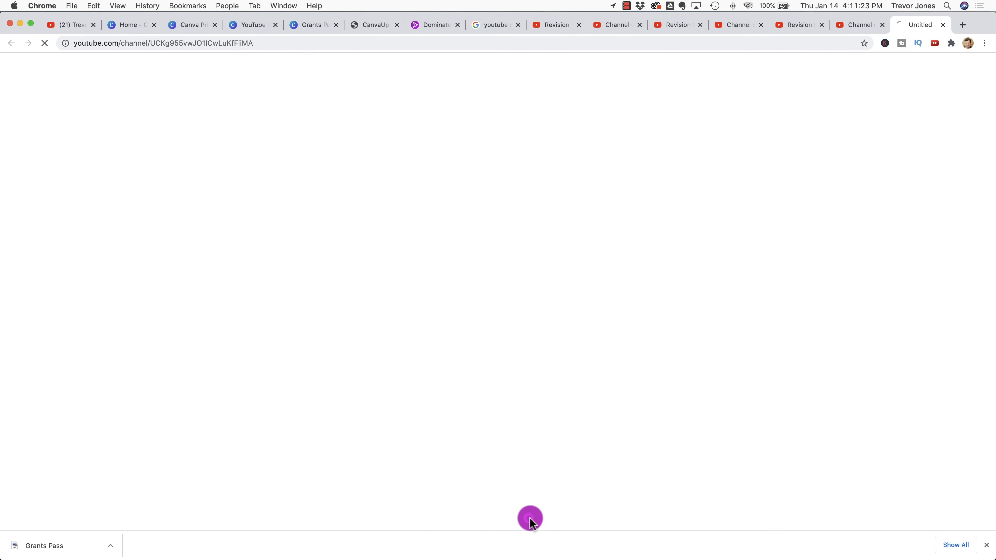